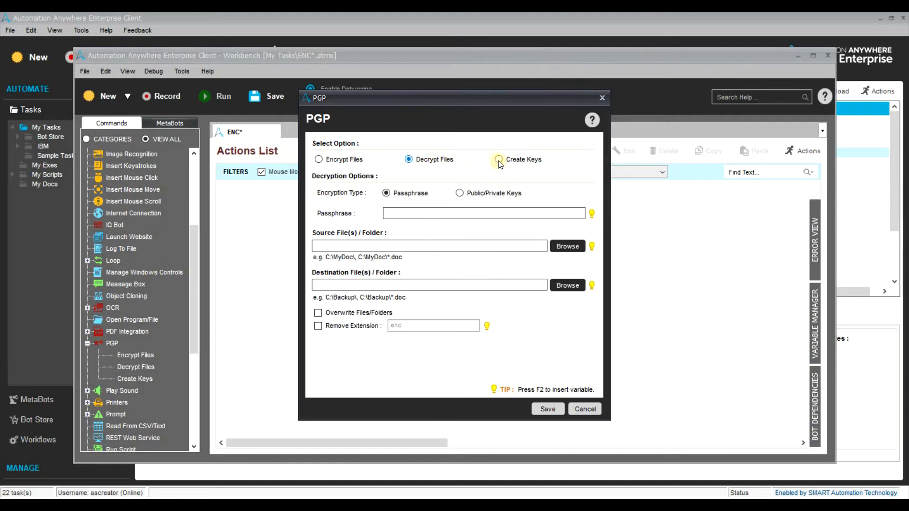
Switch the PGP command to Encrypt Files with Passphrase encryption instead of Public/Private Keys.
{"action": "left_click", "coordinate": [498, 160]}
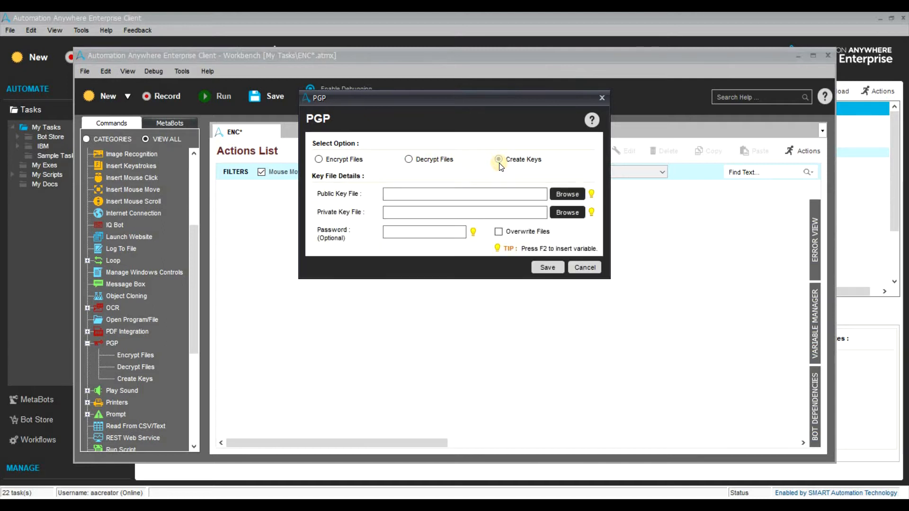
{"action": "left_click", "coordinate": [450, 190]}
{"action": "left_click", "coordinate": [337, 160]}
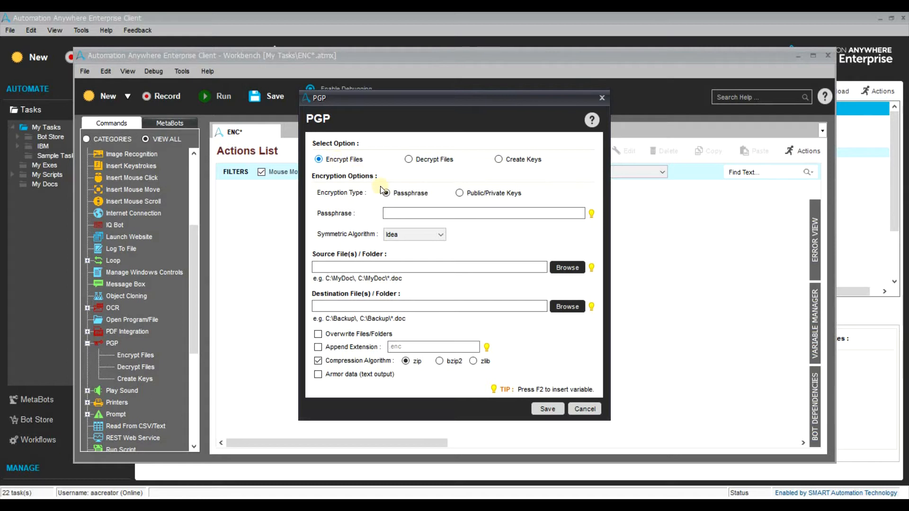
{"action": "left_click", "coordinate": [461, 193]}
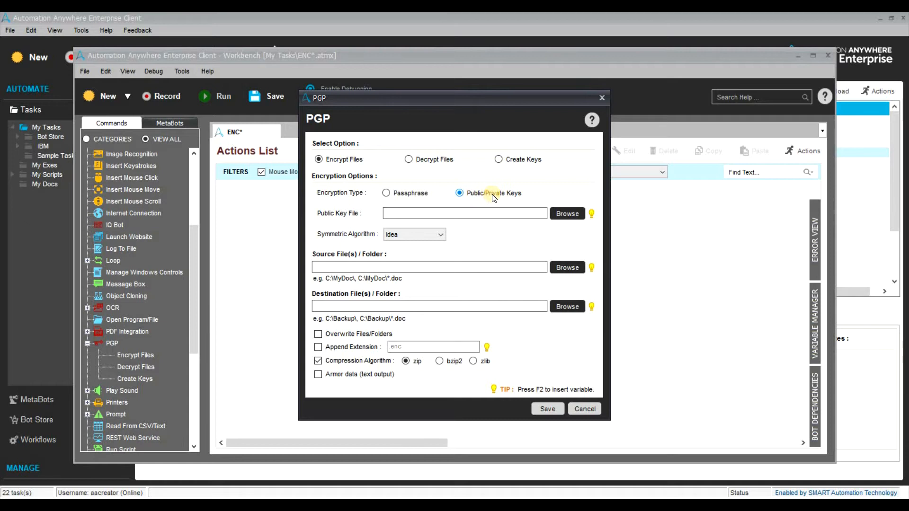
{"action": "left_click", "coordinate": [412, 193]}
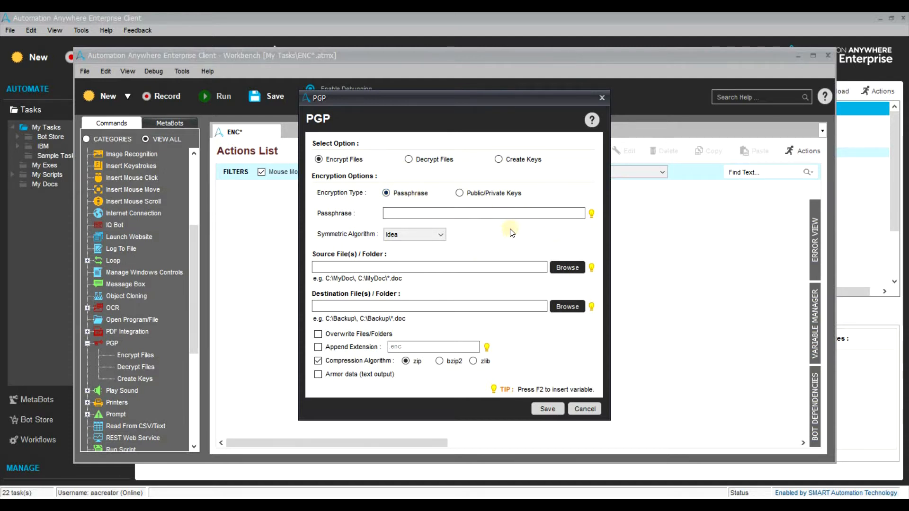
{"action": "left_click", "coordinate": [569, 214]}
{"action": "key", "text": "F2"}
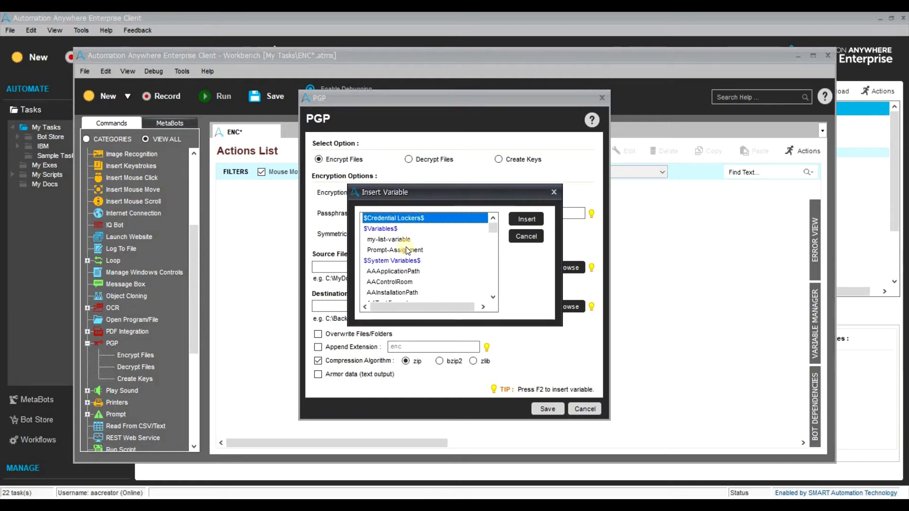
{"action": "left_click", "coordinate": [555, 189]}
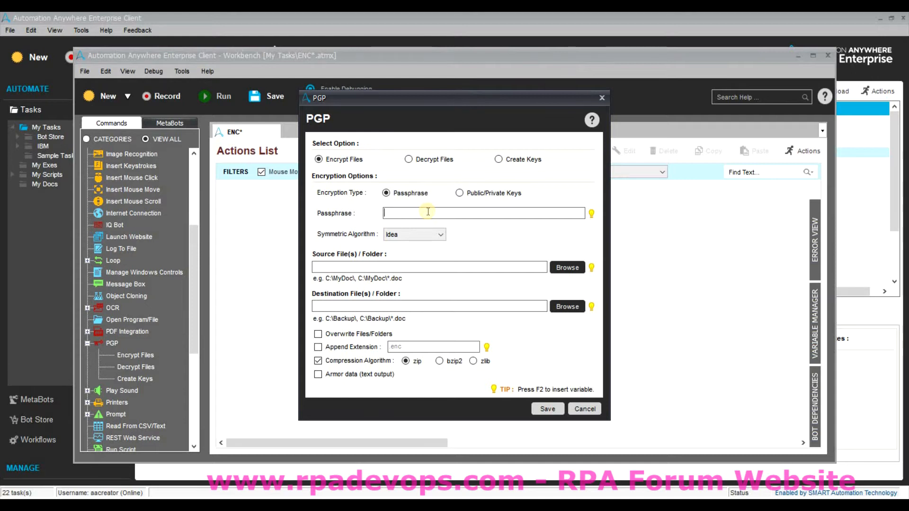
{"action": "key", "text": "F2"}
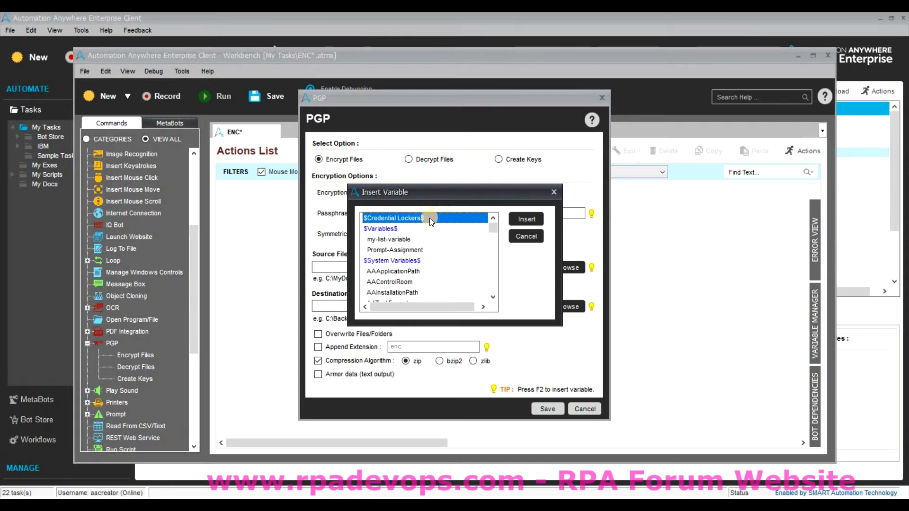
{"action": "left_click", "coordinate": [553, 192]}
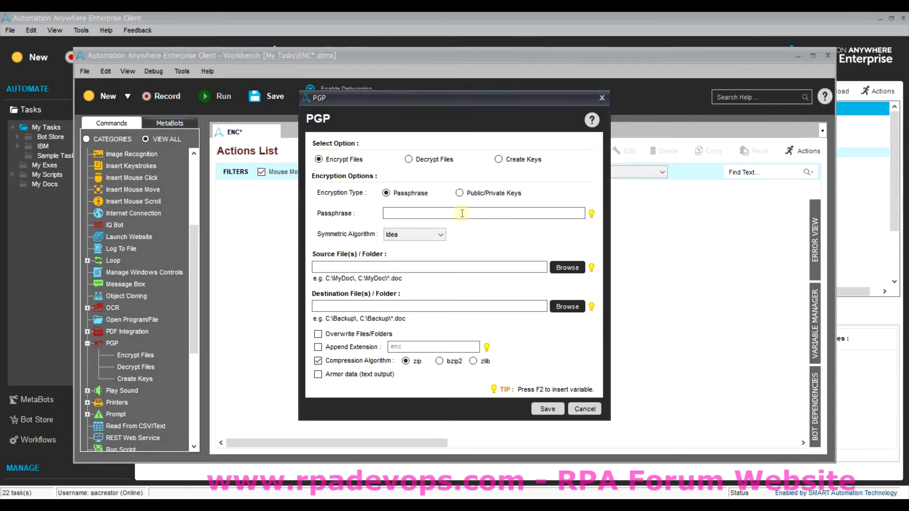
Choose TripleDES as the symmetric algorithm and enter the passphrase, then click into the source and destination fields.
{"action": "left_click", "coordinate": [399, 237]}
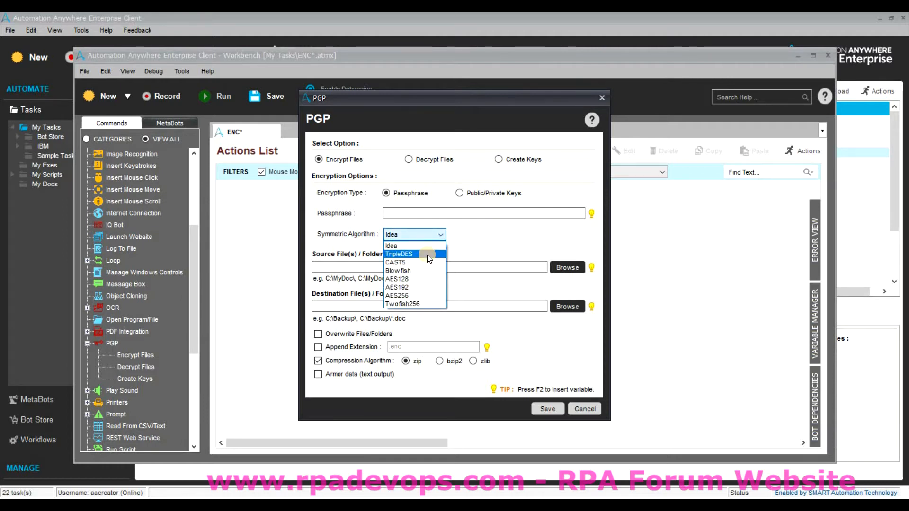
{"action": "left_click", "coordinate": [426, 255]}
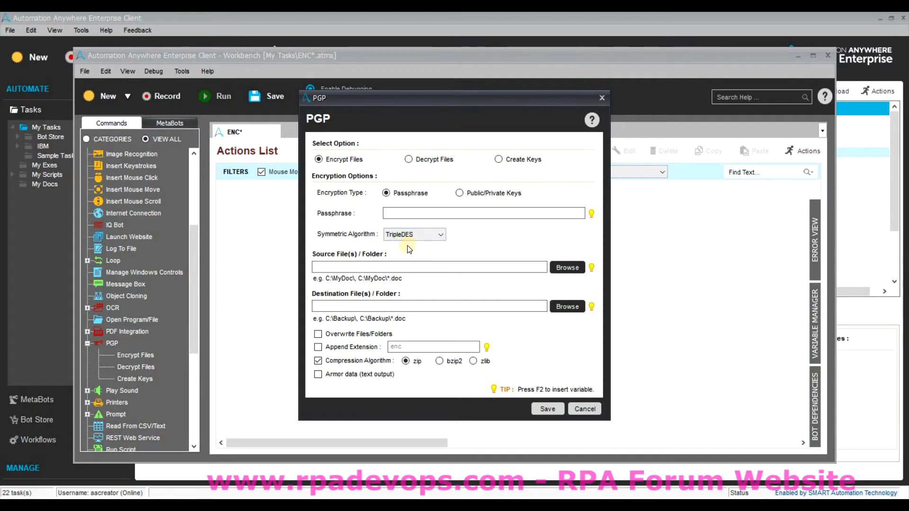
{"action": "left_click", "coordinate": [427, 217]}
{"action": "type", "text": "*********"}
{"action": "left_click", "coordinate": [432, 269]}
{"action": "left_click", "coordinate": [384, 309]}
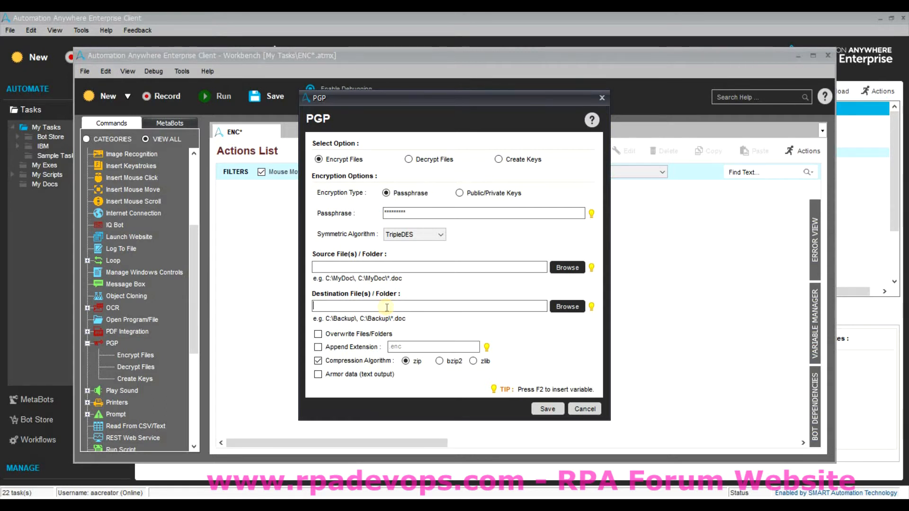
Enable Append Extension, edit the extension to 'org', then uncheck Append Extension again.
{"action": "left_click", "coordinate": [360, 350]}
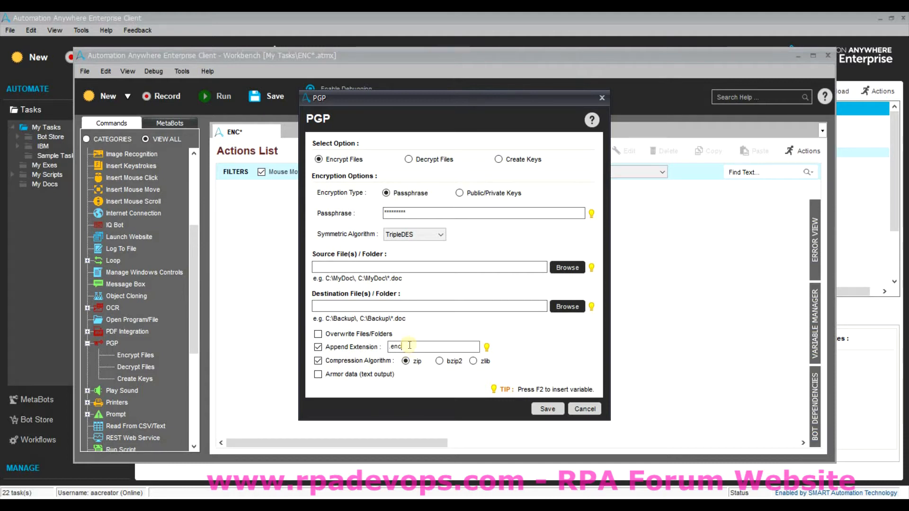
{"action": "key", "text": "BackSpace"}
{"action": "key", "text": "BackSpace"}
{"action": "key", "text": "BackSpace"}
{"action": "type", "text": "org"}
{"action": "key", "text": "BackSpace"}
{"action": "key", "text": "BackSpace"}
{"action": "key", "text": "BackSpace"}
{"action": "left_click", "coordinate": [347, 345]}
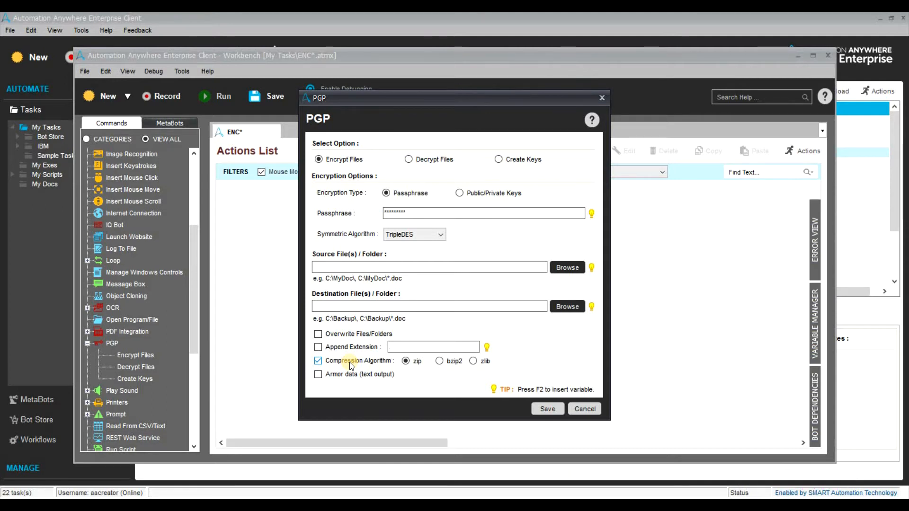
Cycle compression through bzip2, zlib and zip, and toggle Armor data on then off.
{"action": "left_click", "coordinate": [438, 361]}
{"action": "left_click", "coordinate": [473, 361]}
{"action": "left_click", "coordinate": [414, 362]}
{"action": "left_click", "coordinate": [415, 363]}
{"action": "left_click", "coordinate": [373, 376]}
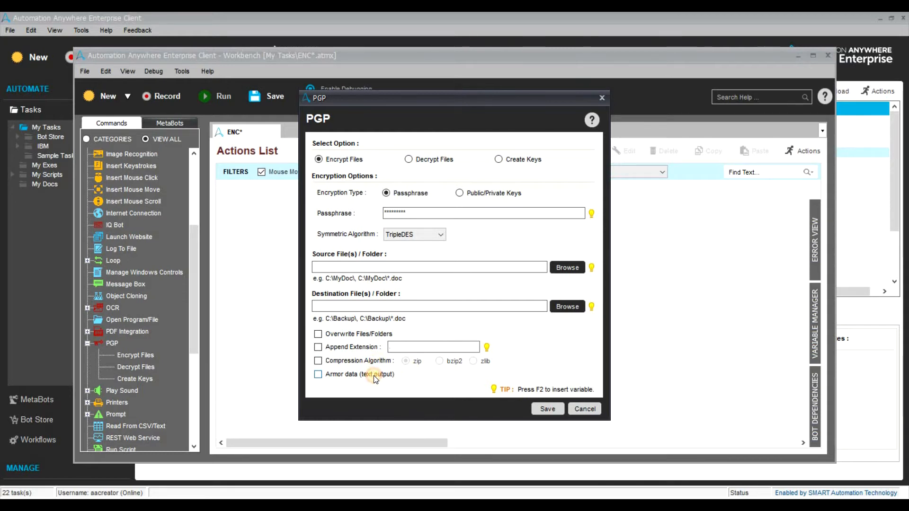
{"action": "left_click", "coordinate": [377, 379]}
Leave armored output off and open the Browse file picker for Source File(s) / Folder.
{"action": "left_click", "coordinate": [357, 375]}
{"action": "left_click", "coordinate": [357, 374]}
{"action": "left_click", "coordinate": [424, 211]}
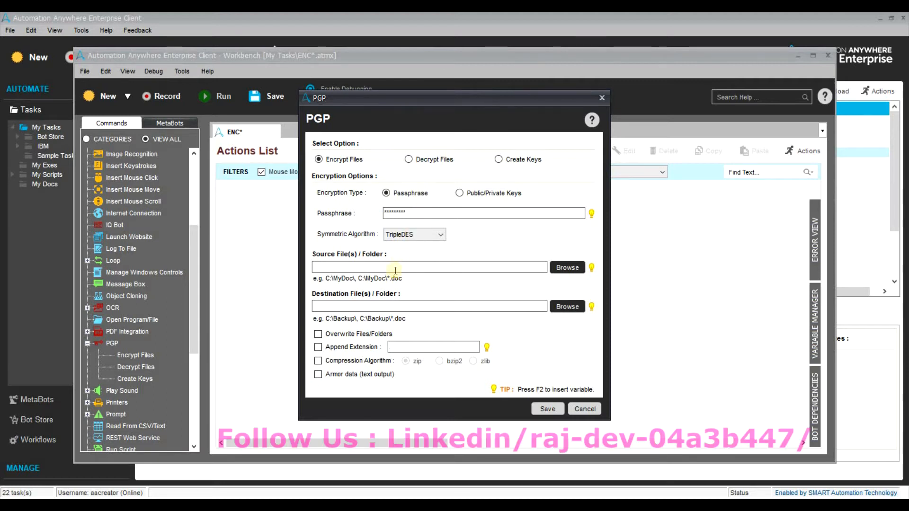
{"action": "left_click", "coordinate": [579, 268]}
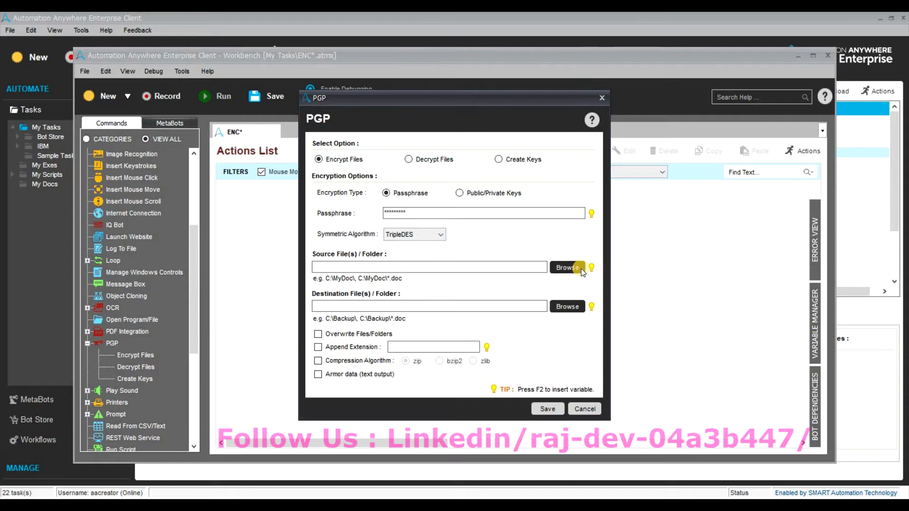
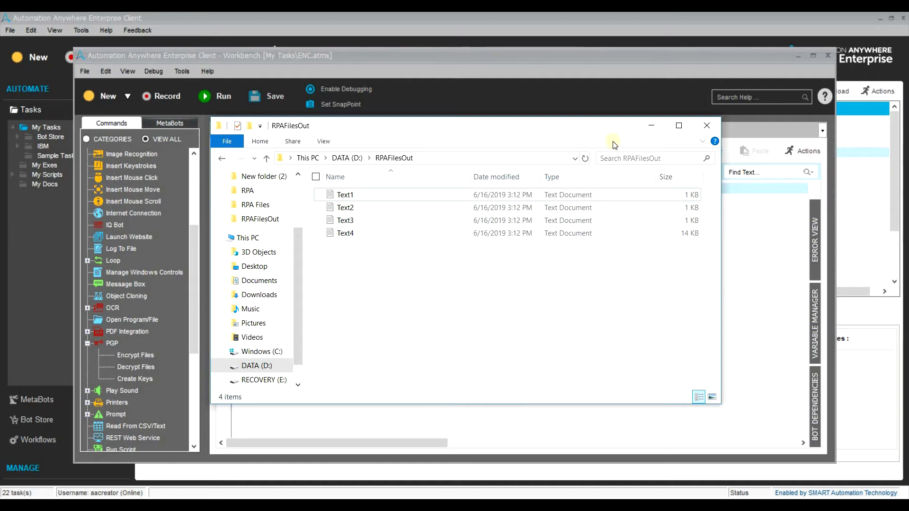
Change the PGP encrypt source from .txt files only to D:\RPA Files\*.*.
{"action": "left_click", "coordinate": [656, 125]}
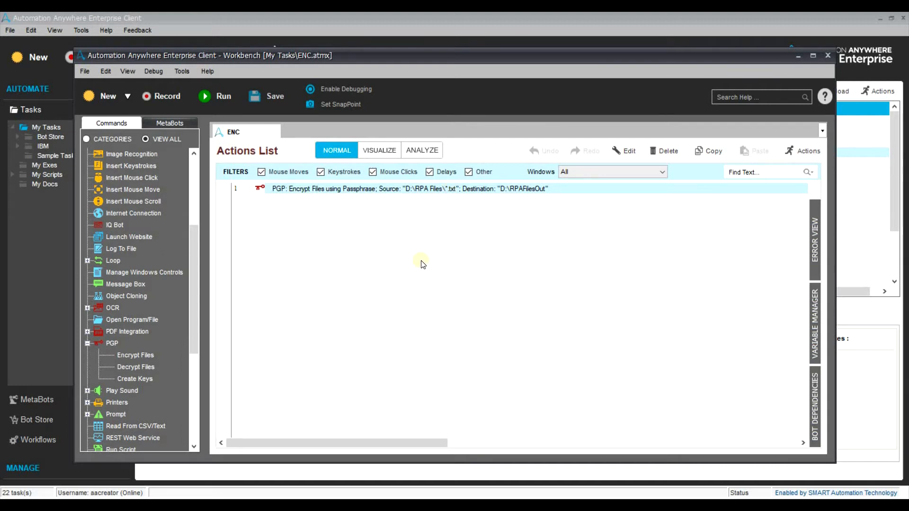
{"action": "double_click", "coordinate": [439, 189]}
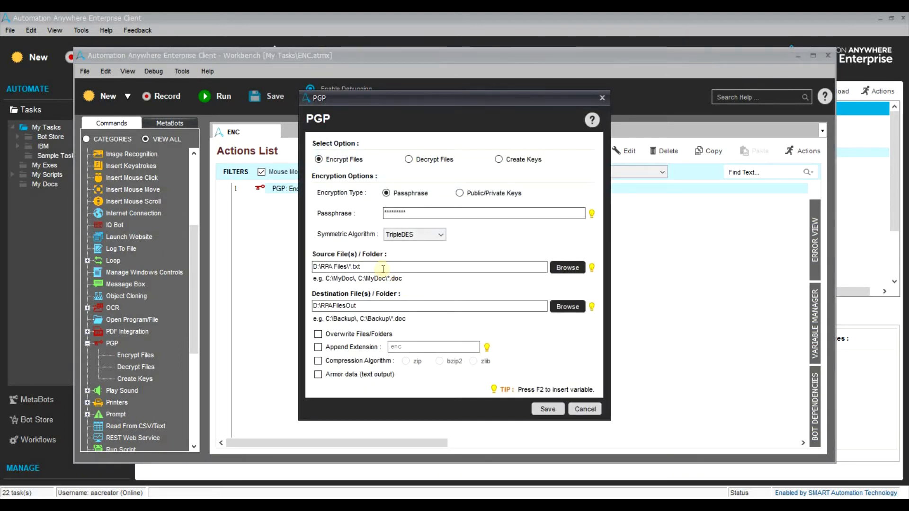
{"action": "left_click", "coordinate": [382, 269]}
{"action": "key", "text": "BackSpace"}
{"action": "key", "text": "BackSpace"}
{"action": "left_click_drag", "start_coordinate": [310, 267], "coordinate": [369, 269]}
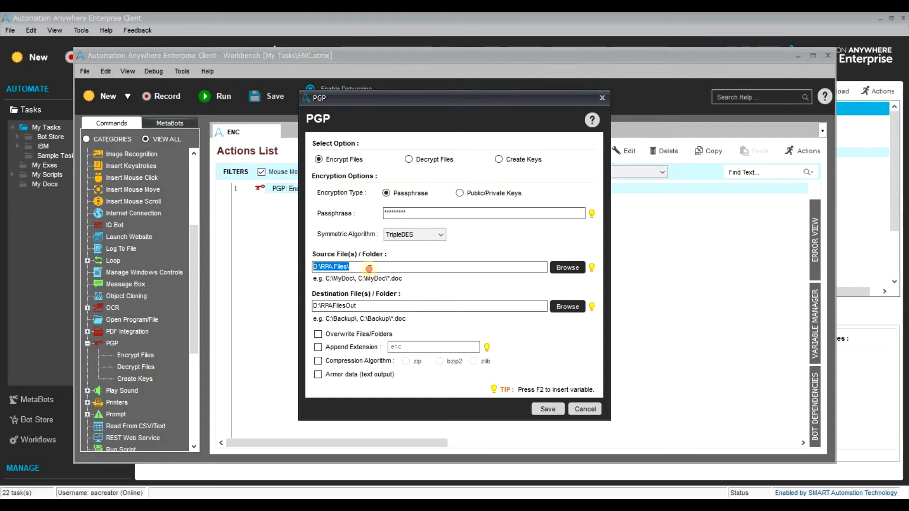
{"action": "left_click", "coordinate": [369, 270]}
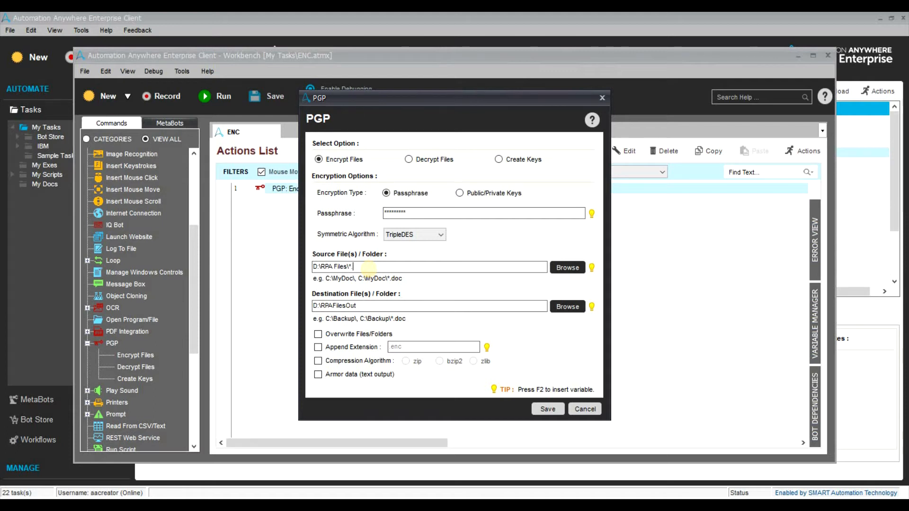
{"action": "type", "text": "*"}
Save the edited encrypt settings and the ENC task.
{"action": "left_click", "coordinate": [548, 408]}
{"action": "left_click", "coordinate": [268, 105]}
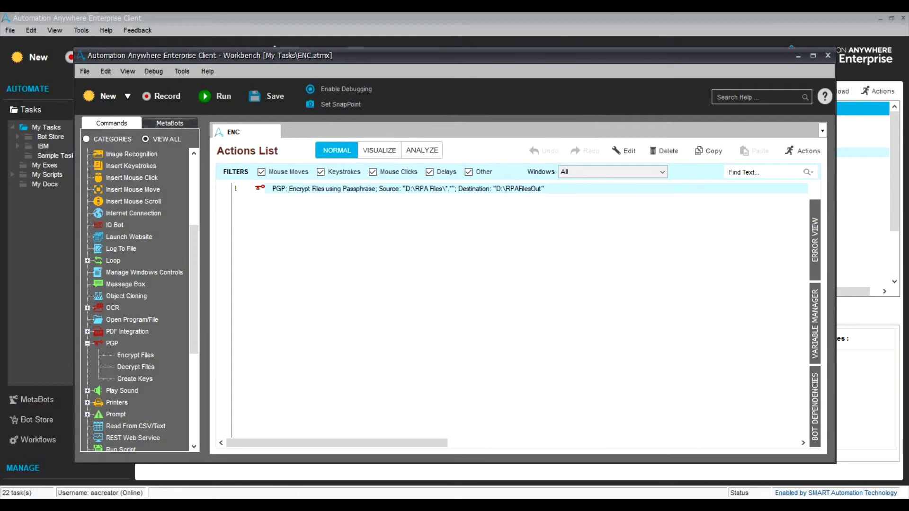
{"action": "left_click", "coordinate": [278, 506]}
Delete the four old text files from RPAFilesOut.
{"action": "left_click", "coordinate": [269, 473]}
{"action": "left_click_drag", "start_coordinate": [441, 339], "coordinate": [371, 140]}
{"action": "key", "text": "Delete"}
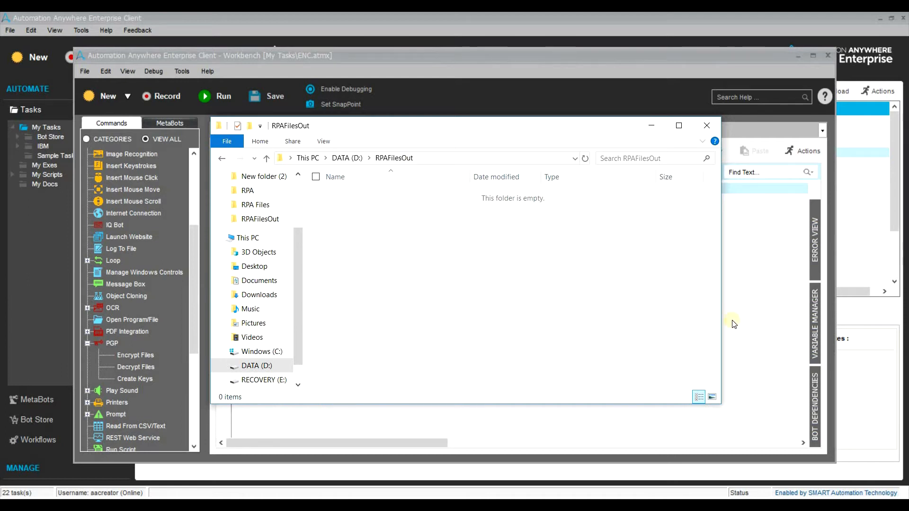
Run the ENC task and confirm RPAFilesOut holds nine files: Excel1–Excel5 and Text1–Text4.
{"action": "left_click", "coordinate": [733, 324]}
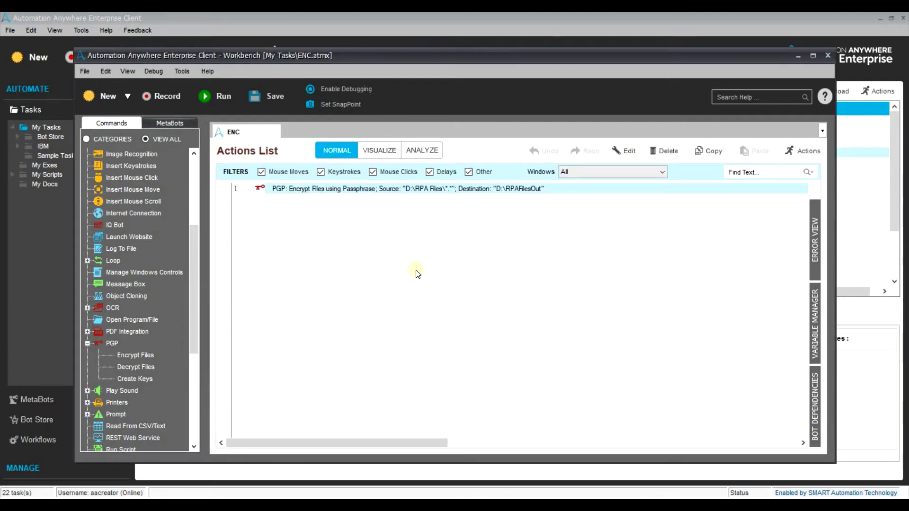
{"action": "key", "text": "F5"}
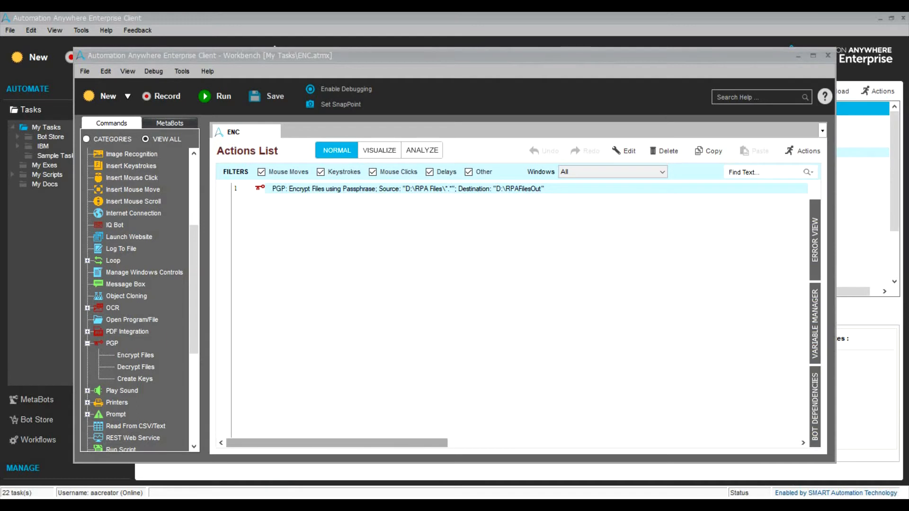
{"action": "left_click", "coordinate": [257, 481]}
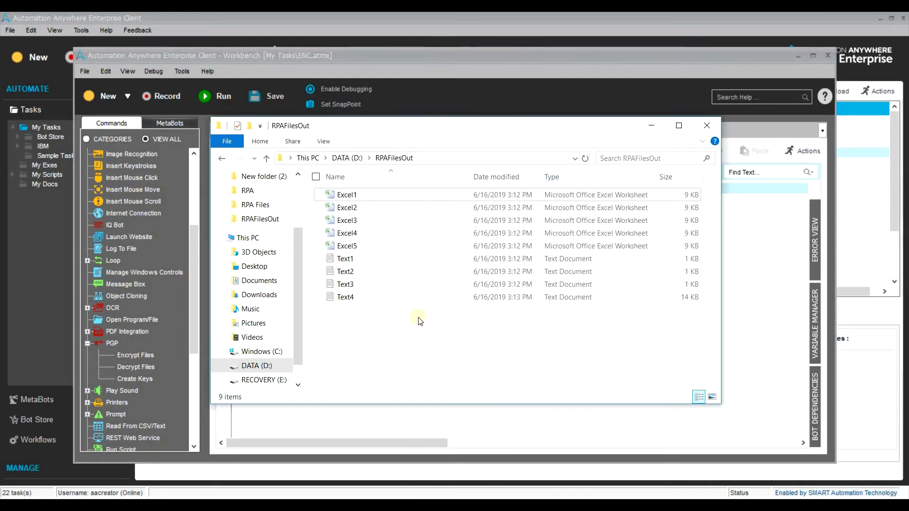
{"action": "left_click_drag", "start_coordinate": [420, 321], "coordinate": [412, 185]}
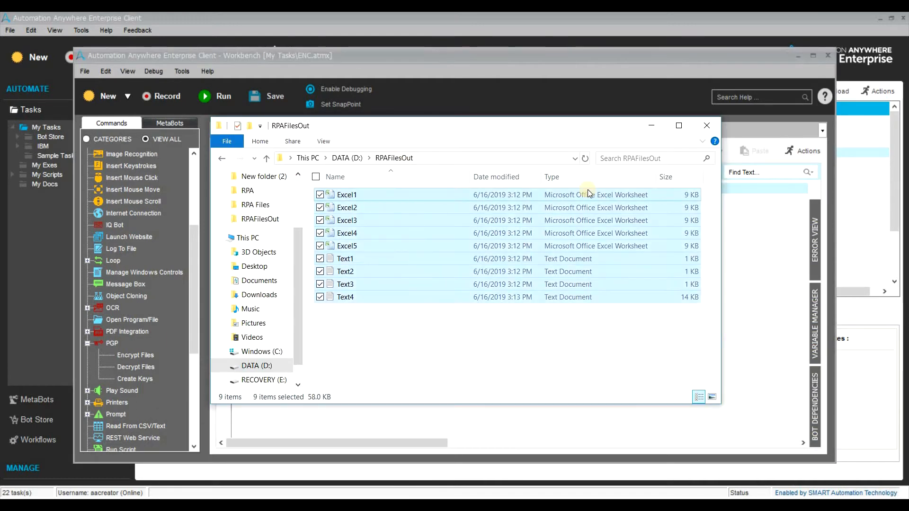
{"action": "key", "text": "alt+Tab"}
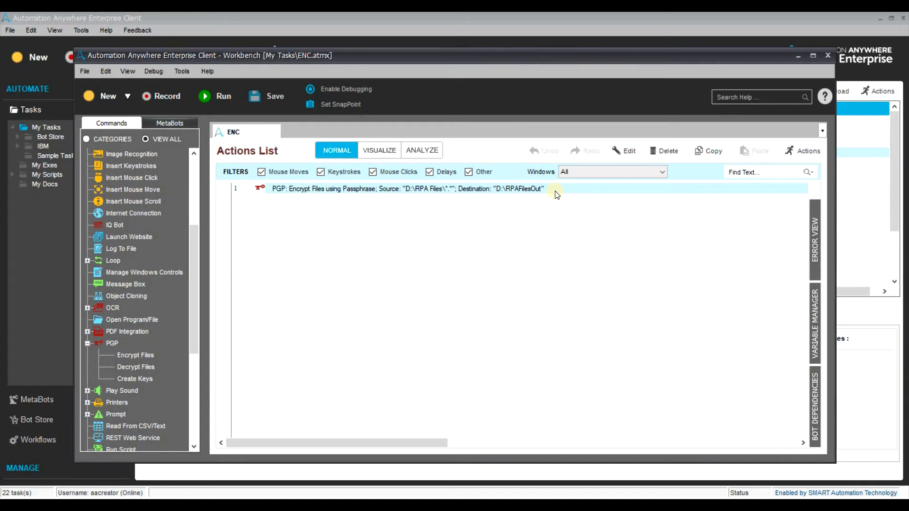
Remove the *.* wildcard so the PGP source reads D:\RPA Files\, then save the action.
{"action": "double_click", "coordinate": [509, 186]}
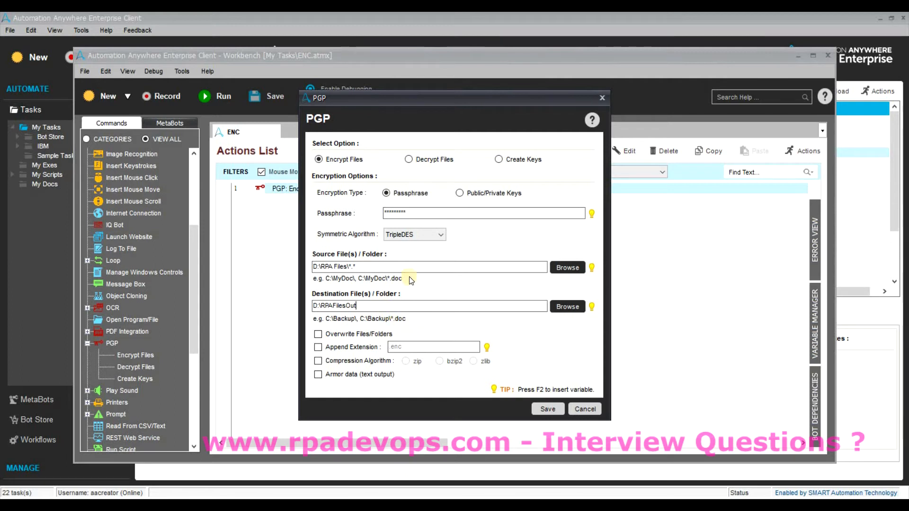
{"action": "left_click", "coordinate": [410, 265]}
{"action": "key", "text": "BackSpace"}
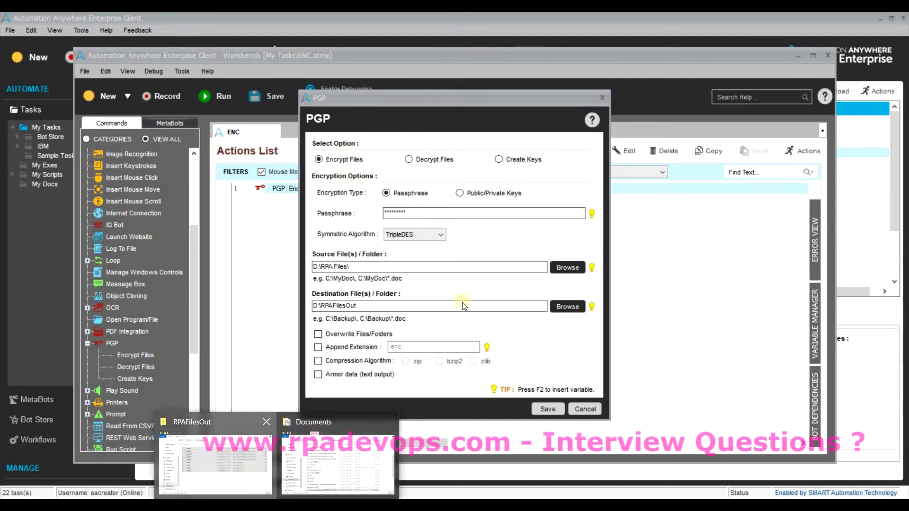
{"action": "left_click", "coordinate": [254, 474]}
{"action": "left_click", "coordinate": [468, 327]}
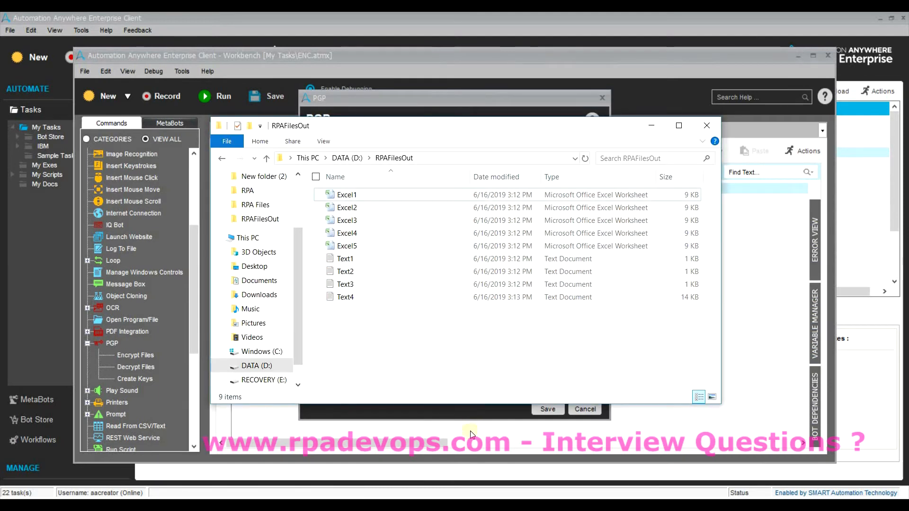
{"action": "left_click", "coordinate": [470, 408]}
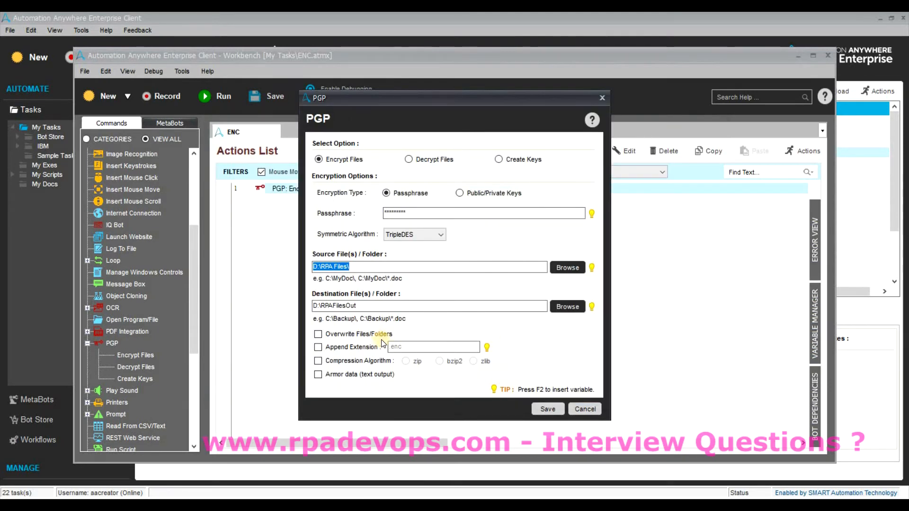
{"action": "left_click", "coordinate": [545, 409]}
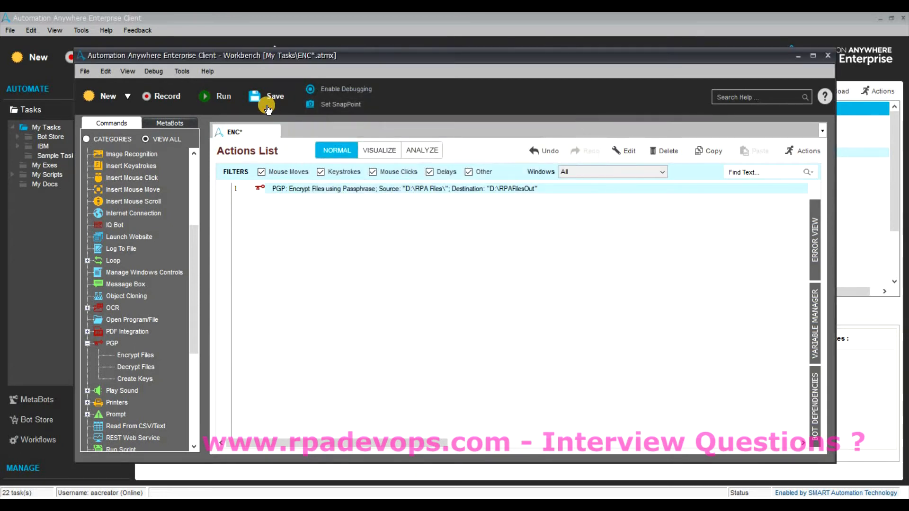
Save and run the ENC task, briefly checking a tray app's menu.
{"action": "left_click", "coordinate": [218, 95]}
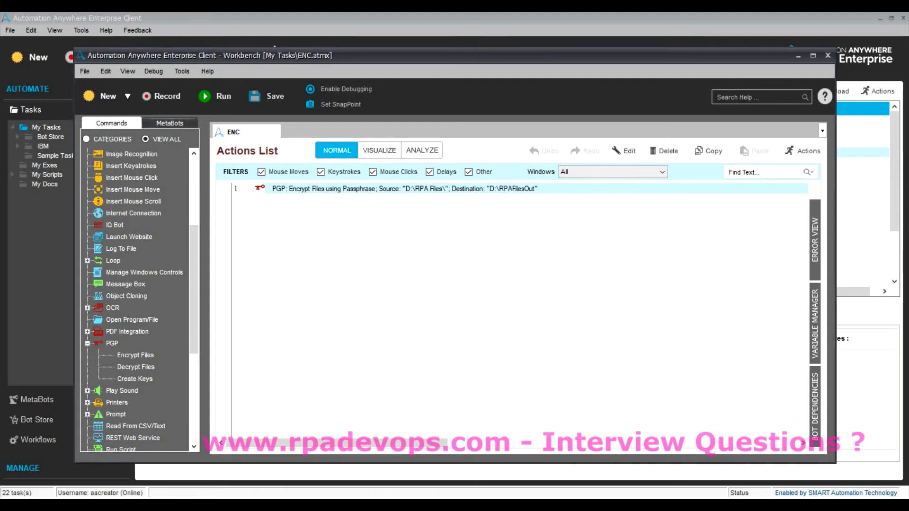
{"action": "left_click", "coordinate": [769, 507]}
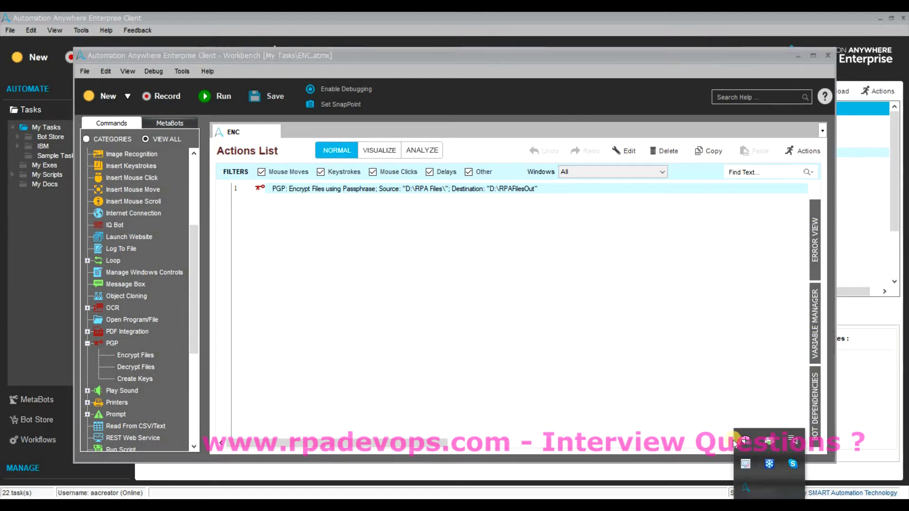
{"action": "right_click", "coordinate": [750, 468]}
{"action": "left_click", "coordinate": [768, 484]}
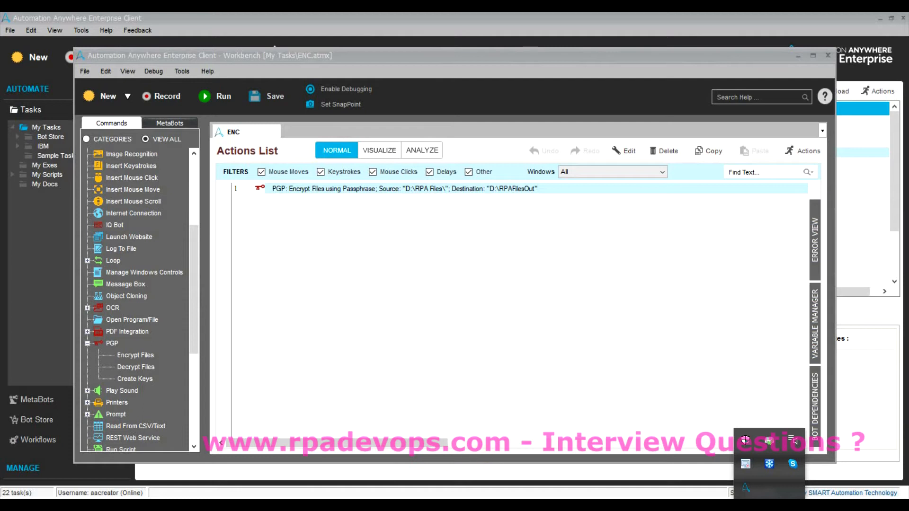
Check that RPAFilesOut again holds nine files, then select the PGP action line.
{"action": "mouse_move", "coordinate": [277, 505]}
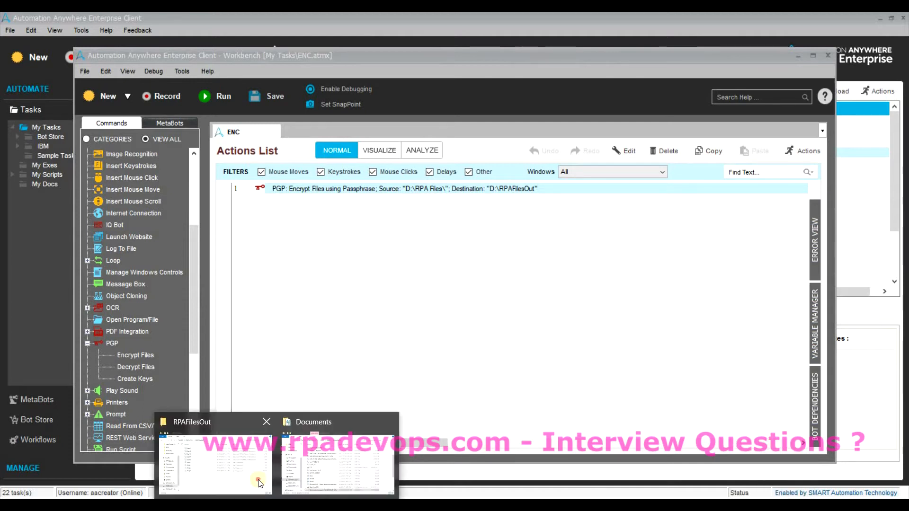
{"action": "left_click", "coordinate": [211, 447]}
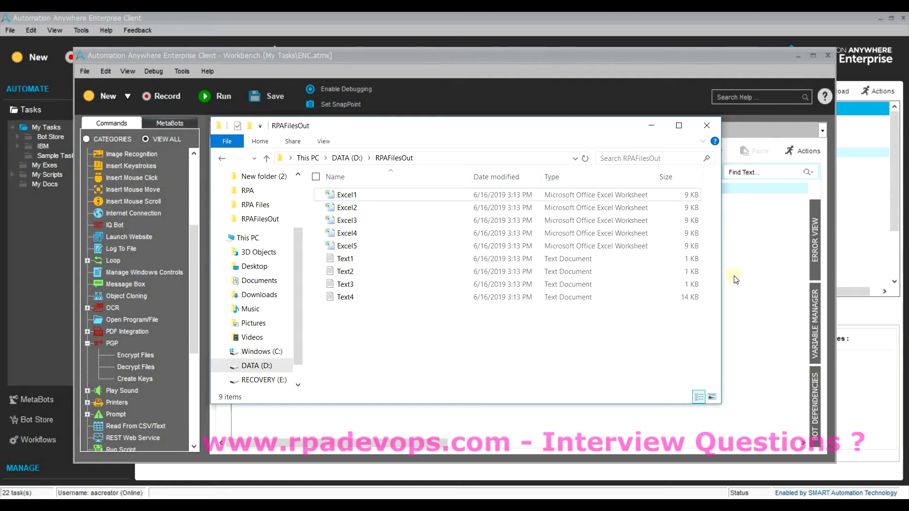
{"action": "key", "text": "alt+Tab"}
{"action": "left_click", "coordinate": [432, 193]}
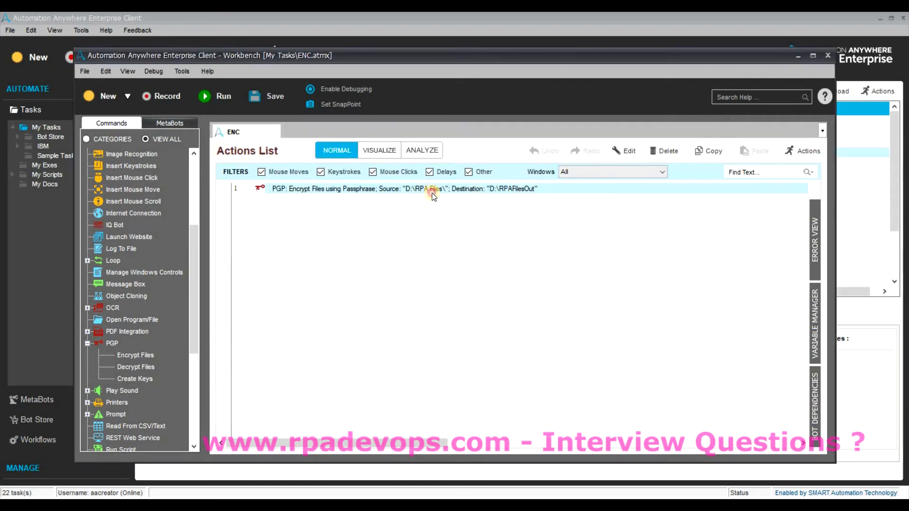
Enable Append Extension 'enc' on the encrypt step, empty RPAFilesOut, and save the action.
{"action": "double_click", "coordinate": [432, 189]}
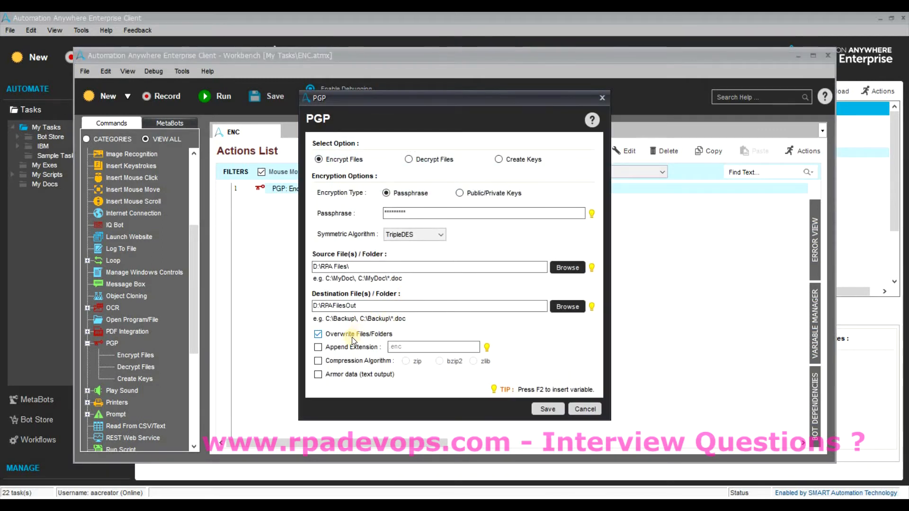
{"action": "left_click", "coordinate": [318, 348]}
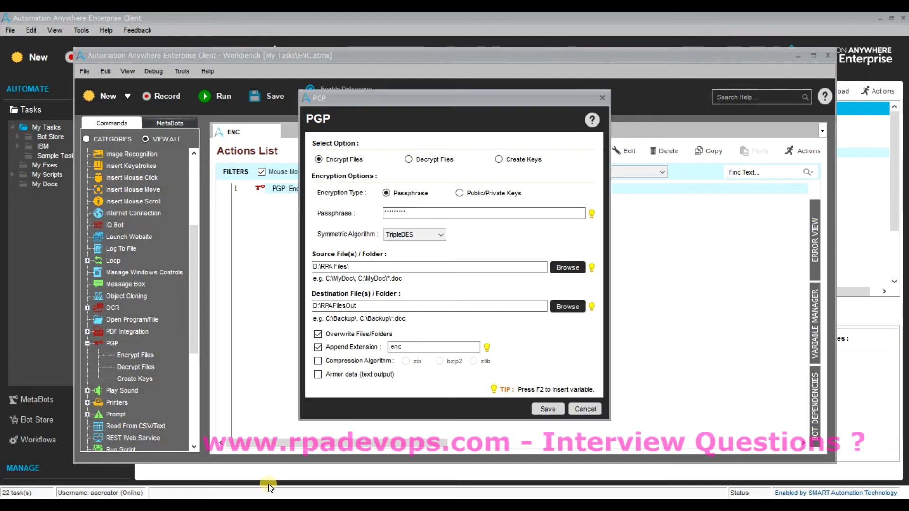
{"action": "mouse_move", "coordinate": [269, 484]}
{"action": "left_click", "coordinate": [213, 452]}
{"action": "key", "text": "ctrl+a"}
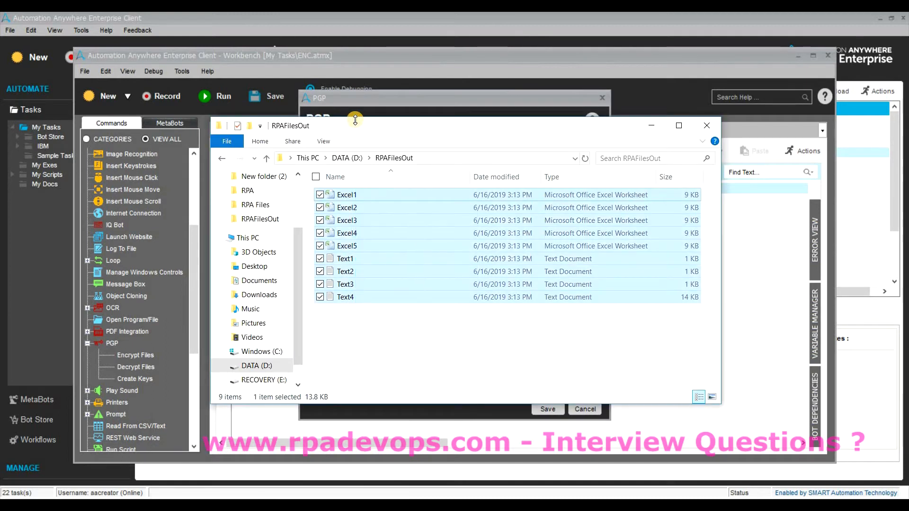
{"action": "key", "text": "Delete"}
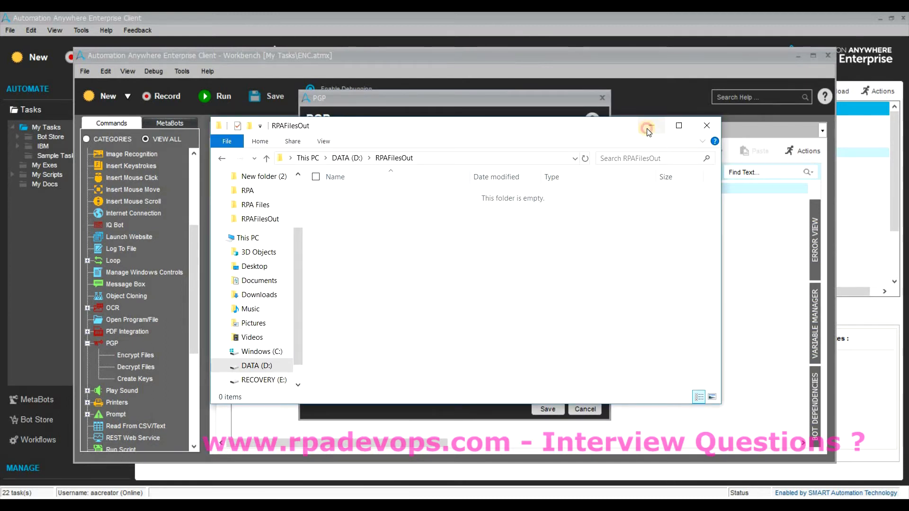
{"action": "left_click", "coordinate": [648, 129]}
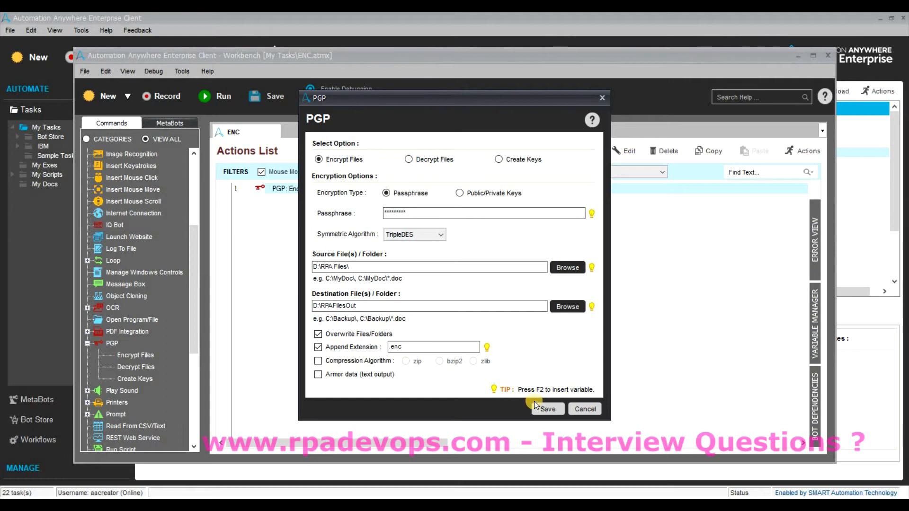
{"action": "left_click", "coordinate": [545, 410]}
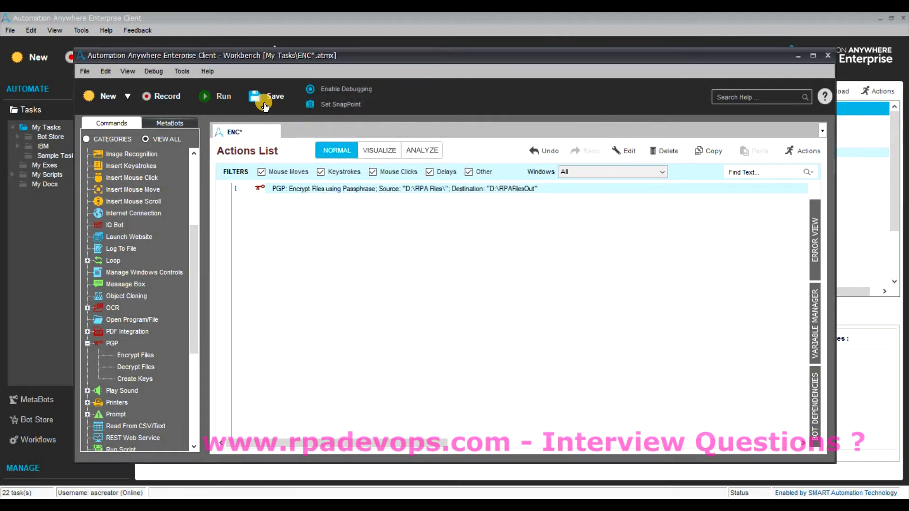
Run ENC and view the nine outputs, Excel1–Excel5.xlsx.enc and Text1–Text4.txt.enc.
{"action": "left_click", "coordinate": [217, 105]}
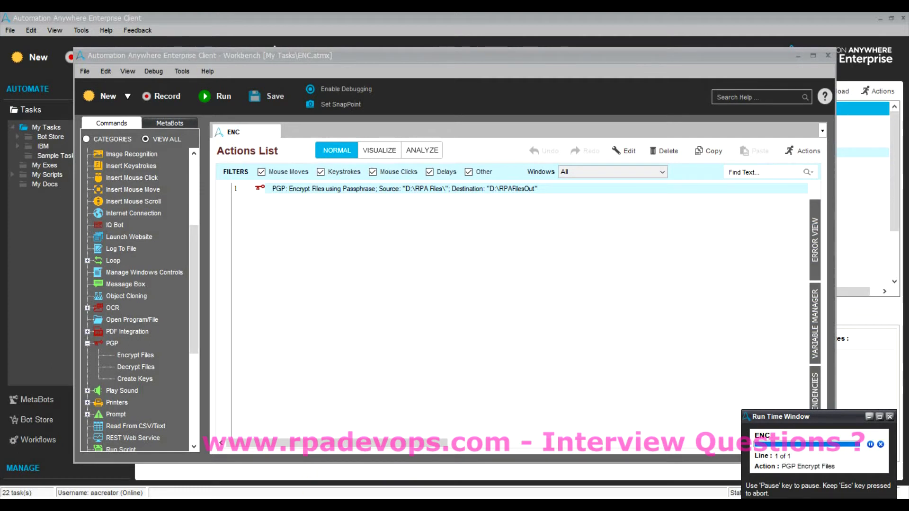
{"action": "mouse_move", "coordinate": [277, 505]}
{"action": "left_click", "coordinate": [251, 476]}
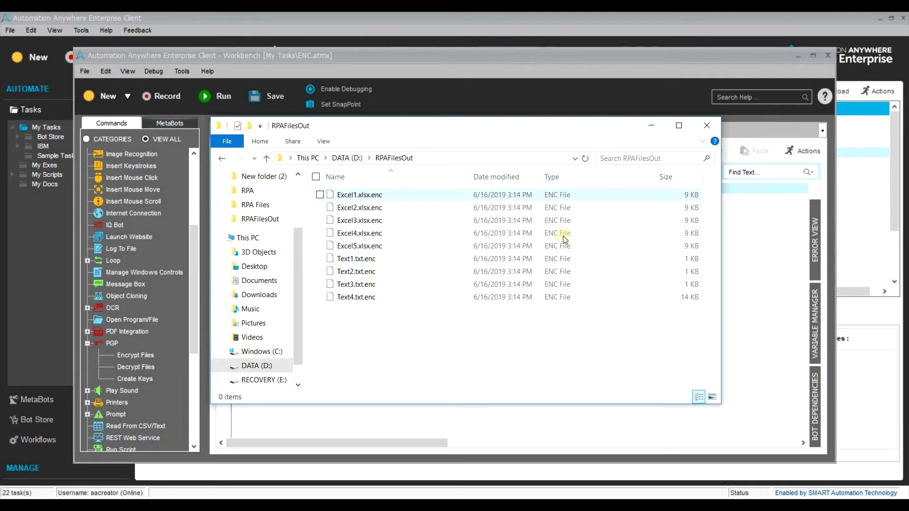
Rename Excel1.xlsx.enc to Excel1.xlsx, confirming the extension change.
{"action": "right_click", "coordinate": [554, 196]}
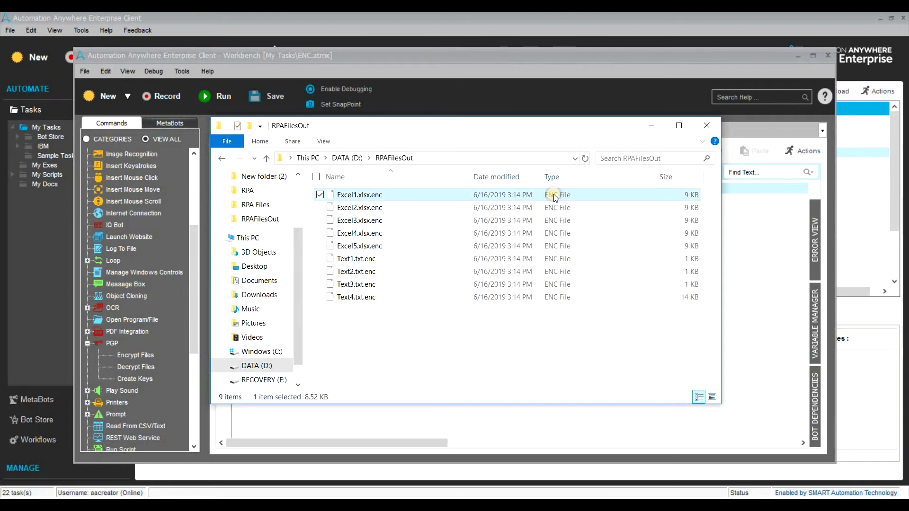
{"action": "left_click", "coordinate": [470, 389]}
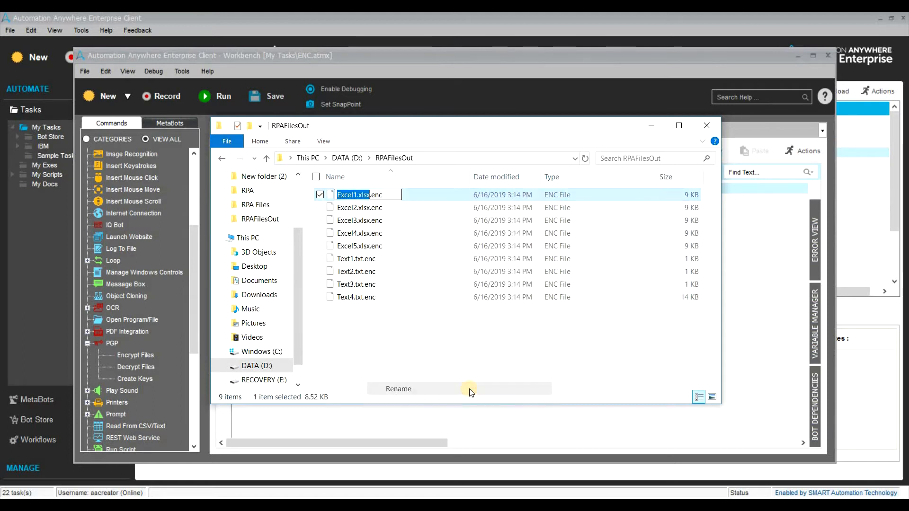
{"action": "key", "text": "End"}
{"action": "key", "text": "BackSpace"}
{"action": "key", "text": "BackSpace"}
{"action": "key", "text": "BackSpace"}
{"action": "key", "text": "BackSpace"}
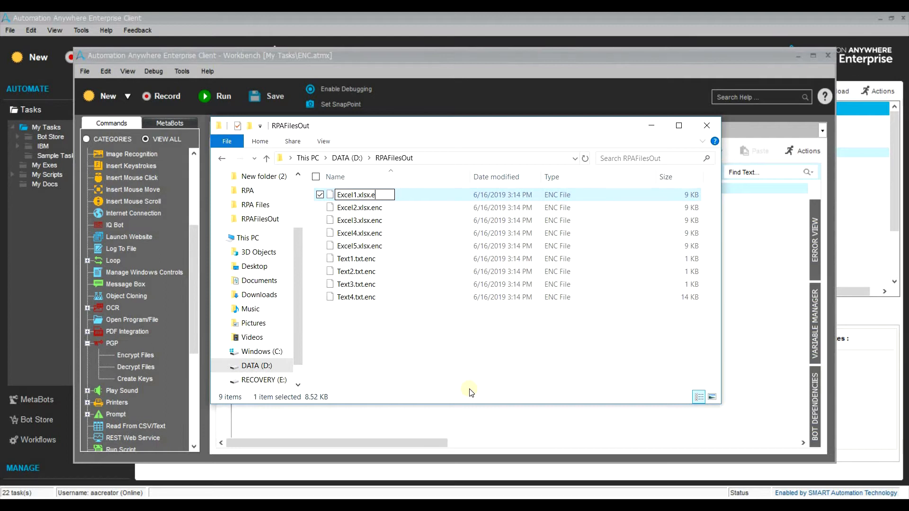
{"action": "key", "text": "Return"}
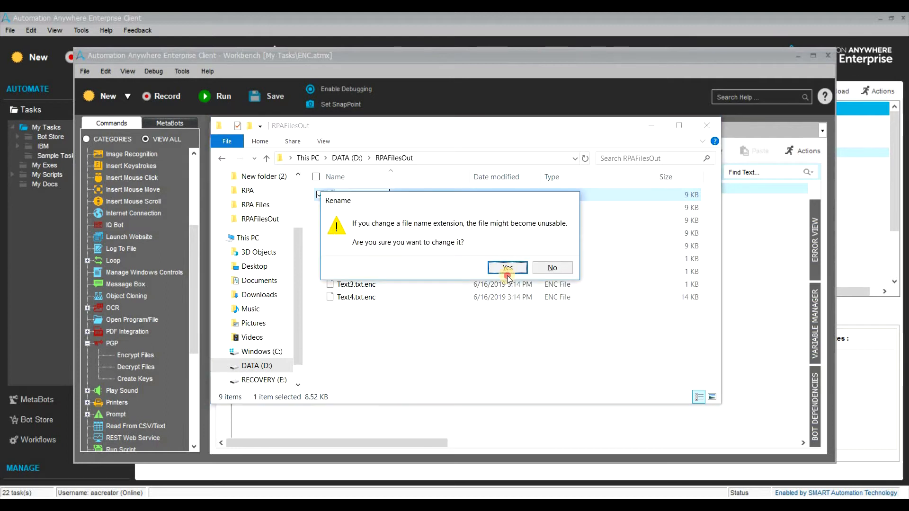
{"action": "left_click", "coordinate": [507, 268]}
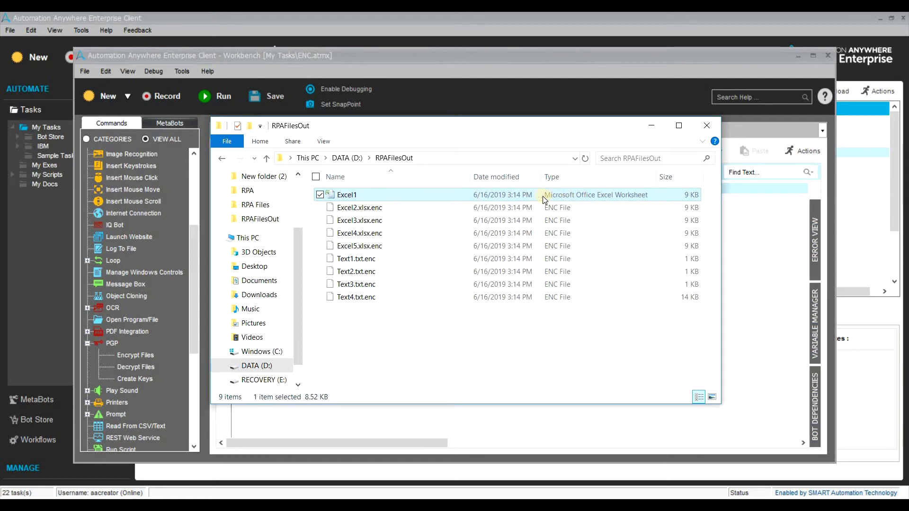
Delete every file in D:\RPAFilesOut and reopen the PGP encrypt settings.
{"action": "left_click", "coordinate": [708, 129]}
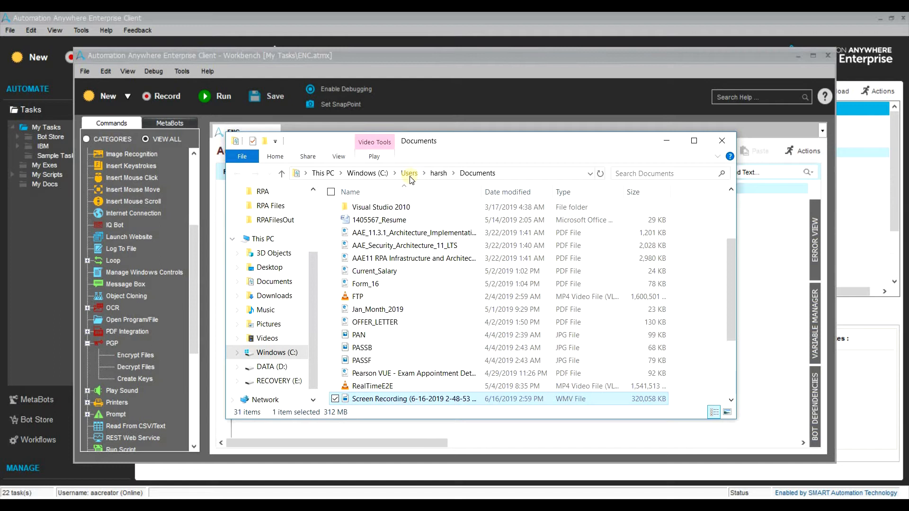
{"action": "left_click", "coordinate": [268, 367]}
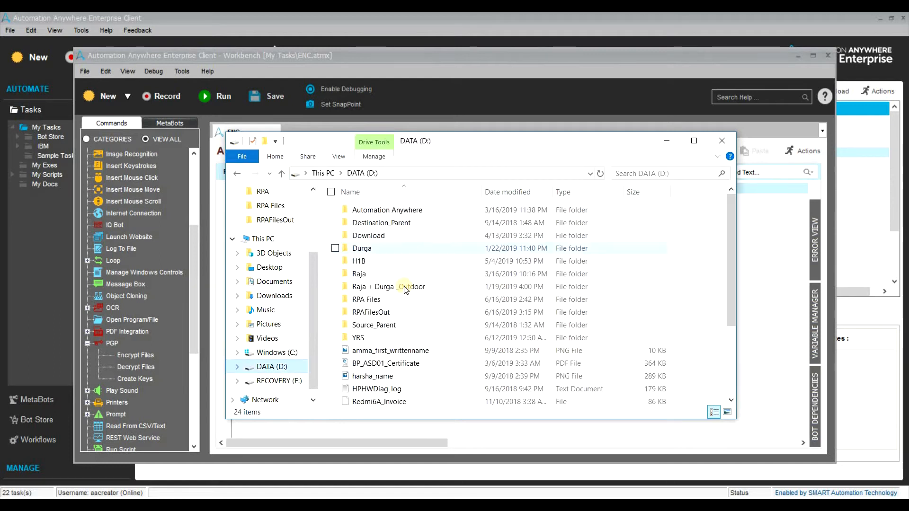
{"action": "left_click", "coordinate": [397, 313]}
{"action": "key", "text": "Return"}
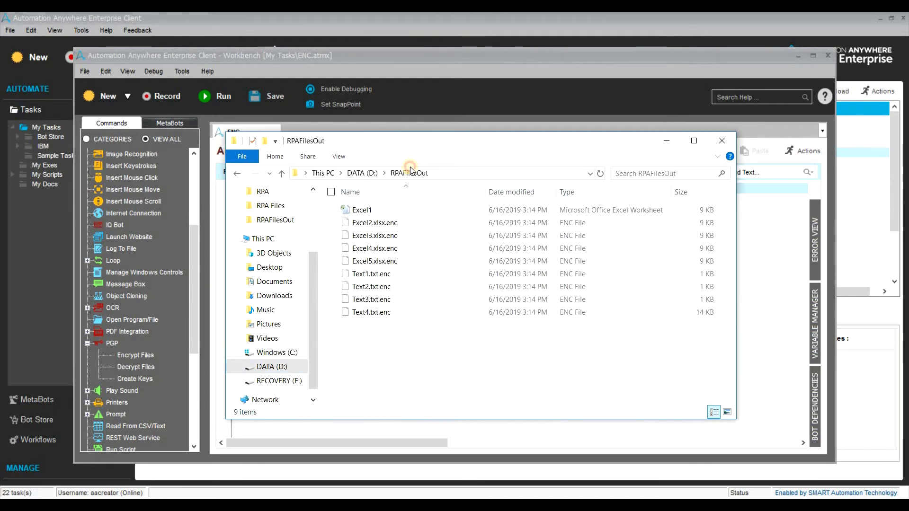
{"action": "key", "text": "ctrl+a"}
{"action": "key", "text": "Delete"}
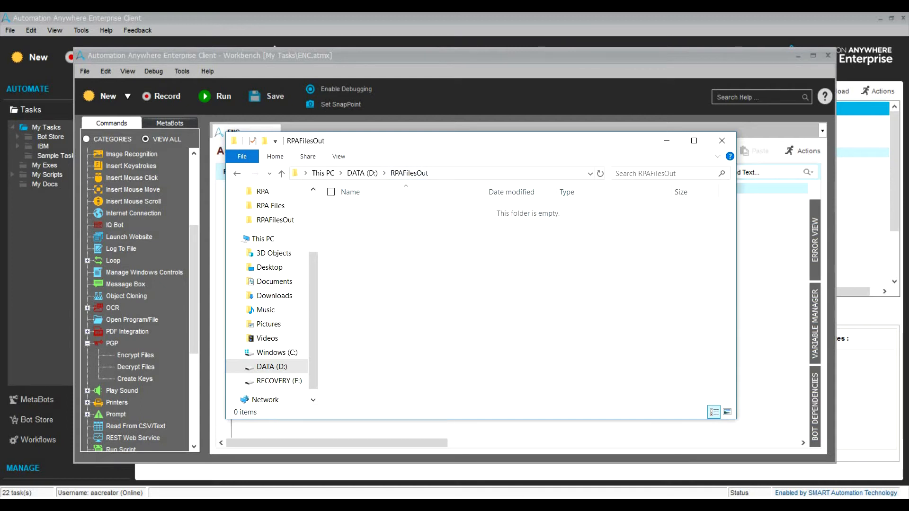
{"action": "left_click", "coordinate": [445, 445]}
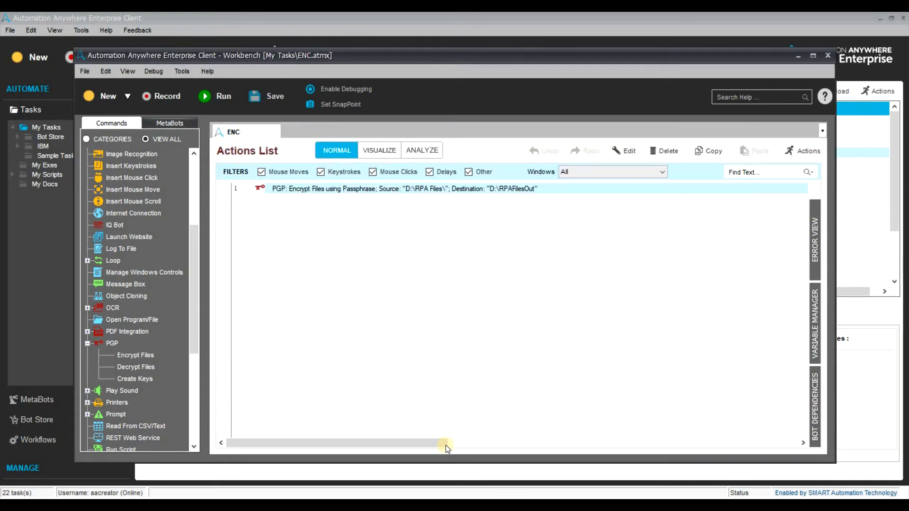
{"action": "double_click", "coordinate": [390, 190]}
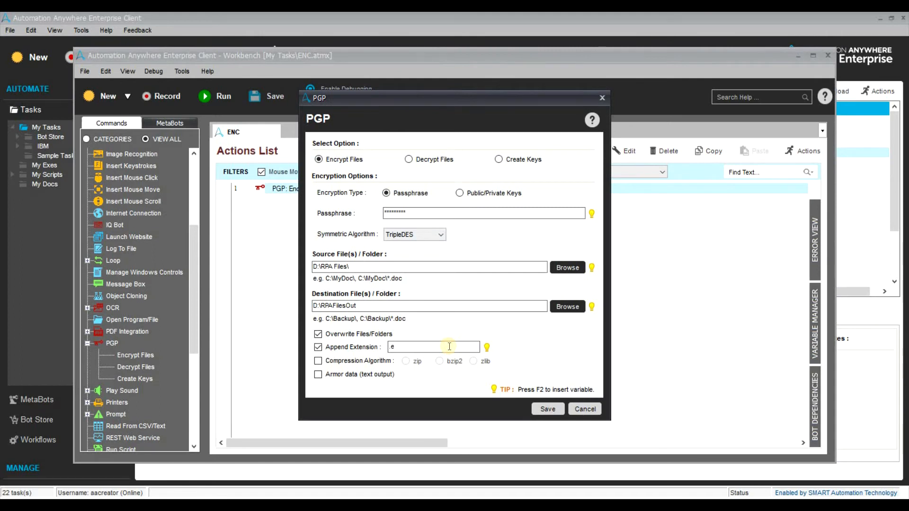
Try saving the PGP action with a blank Append Extension, dismiss the warning, and cancel.
{"action": "key", "text": "BackSpace"}
{"action": "key", "text": "BackSpace"}
{"action": "left_click", "coordinate": [547, 408]}
{"action": "left_click", "coordinate": [537, 300]}
{"action": "left_click", "coordinate": [590, 410]}
Create the local variable ext with value rpa in the Variable Manager.
{"action": "left_click", "coordinate": [816, 303]}
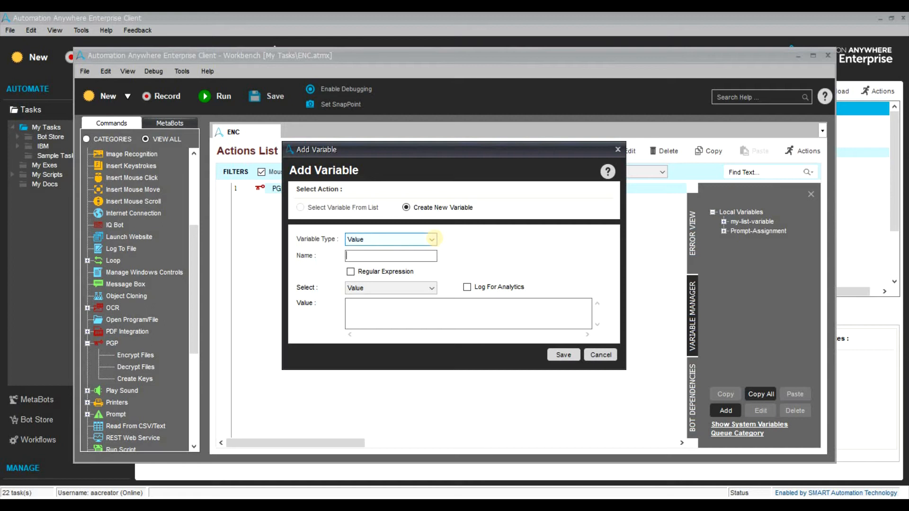
{"action": "key", "text": "BackSpace"}
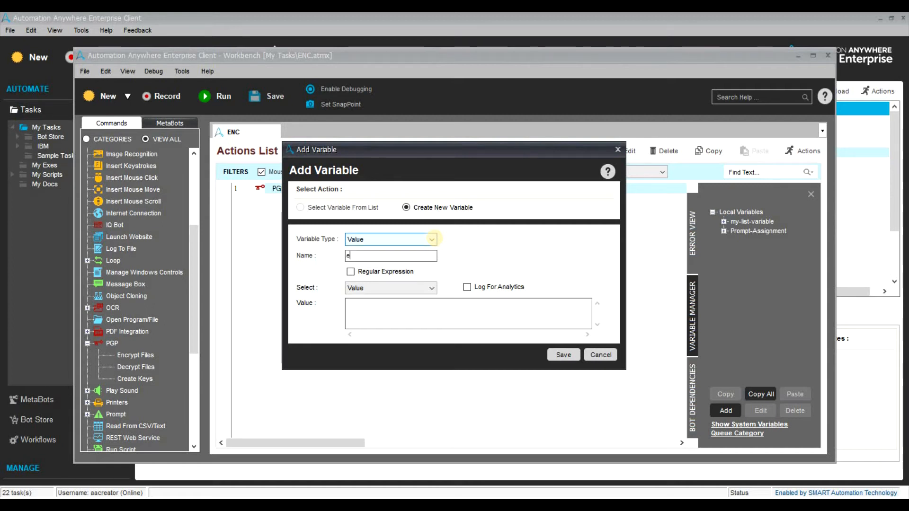
{"action": "left_click", "coordinate": [419, 314]}
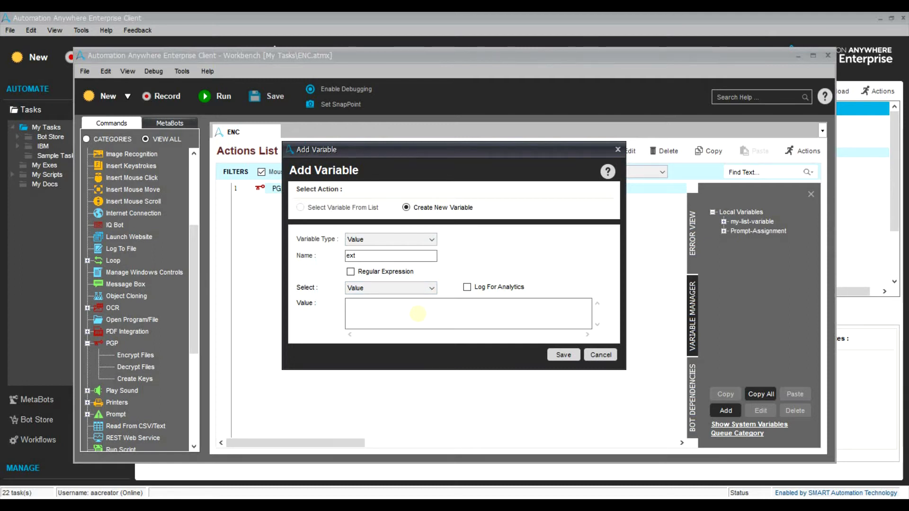
{"action": "type", "text": "rpa"}
{"action": "left_click", "coordinate": [572, 354]}
Replace the enc Append Extension text with the ext variable.
{"action": "double_click", "coordinate": [457, 190]}
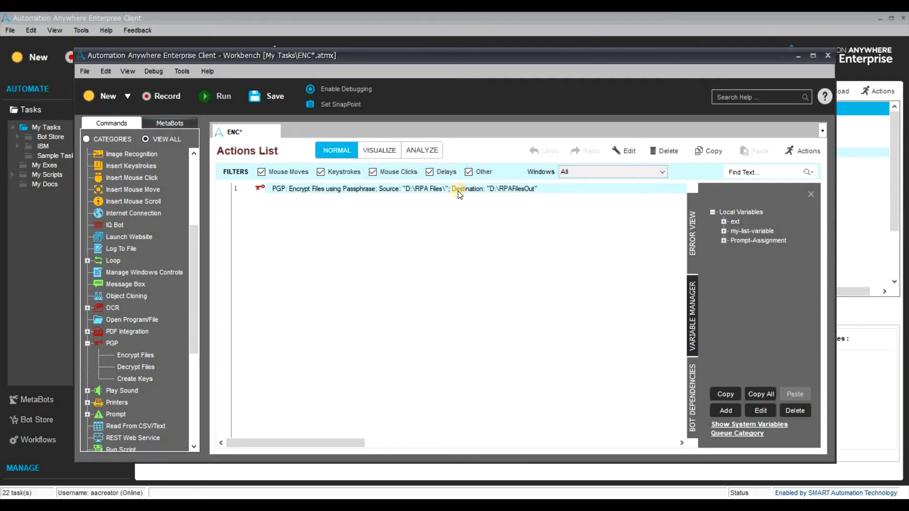
{"action": "left_click_drag", "start_coordinate": [408, 350], "coordinate": [392, 344]}
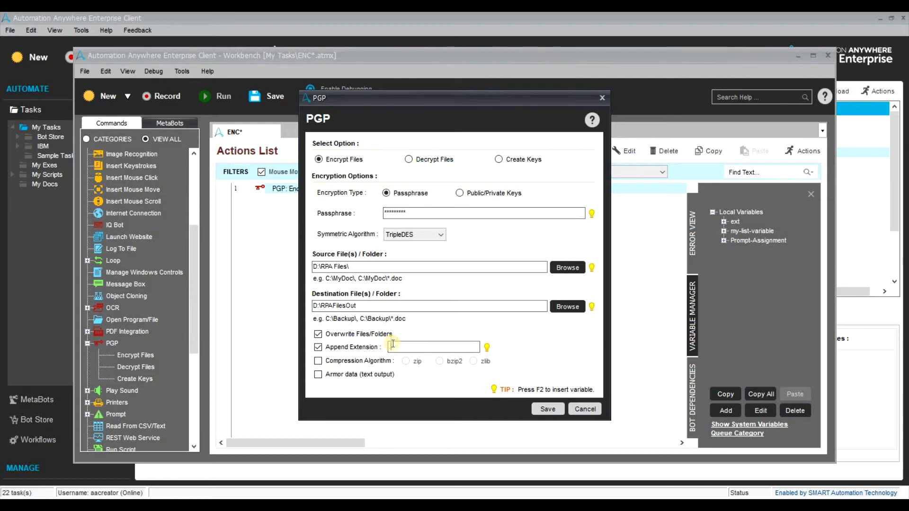
{"action": "key", "text": "F2"}
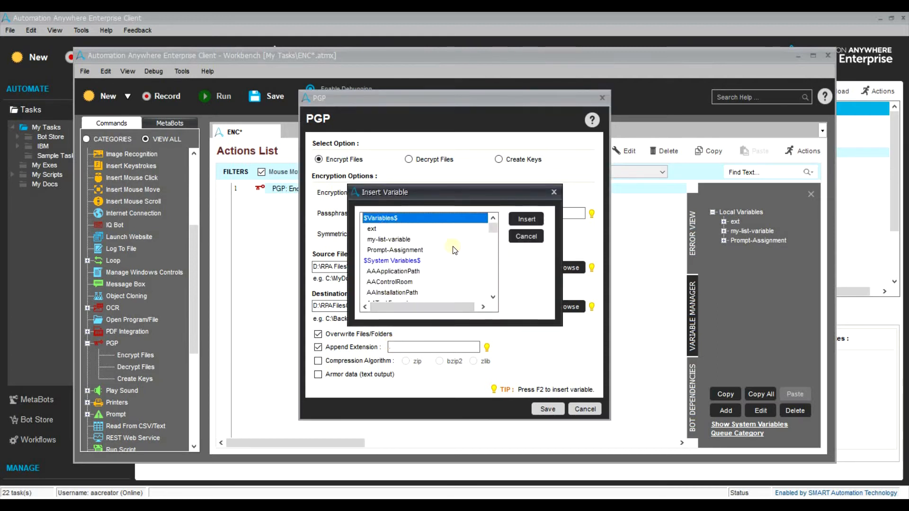
{"action": "left_click", "coordinate": [417, 228]}
{"action": "left_click", "coordinate": [527, 219]}
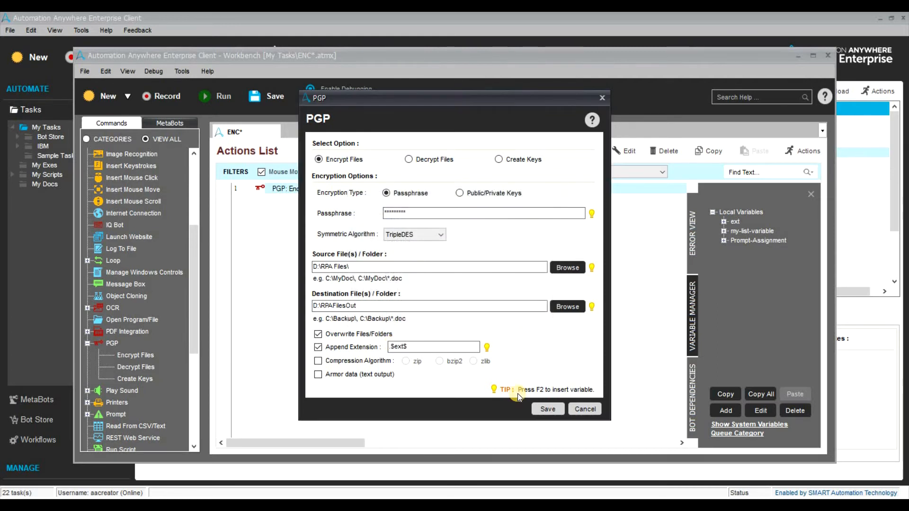
Save the action and rerun ENC, producing nine .rpa files in RPAFilesOut.
{"action": "left_click", "coordinate": [546, 409]}
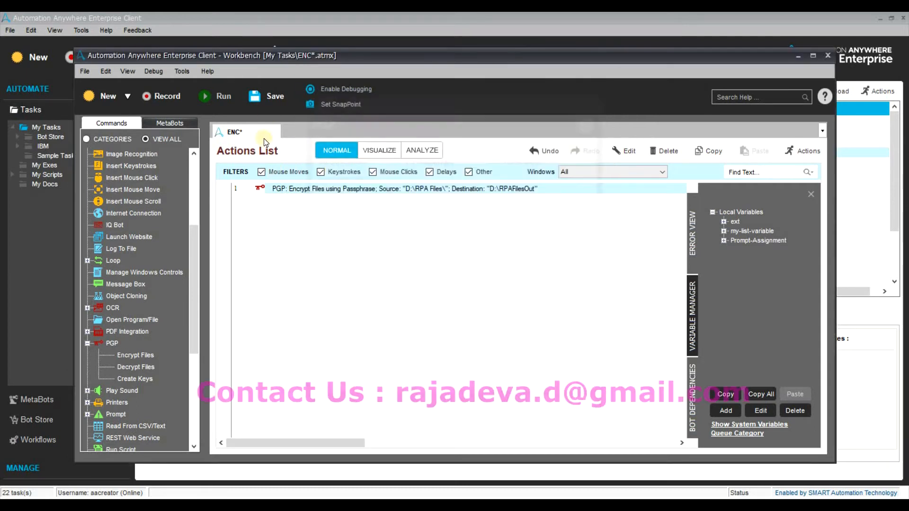
{"action": "left_click", "coordinate": [209, 99]}
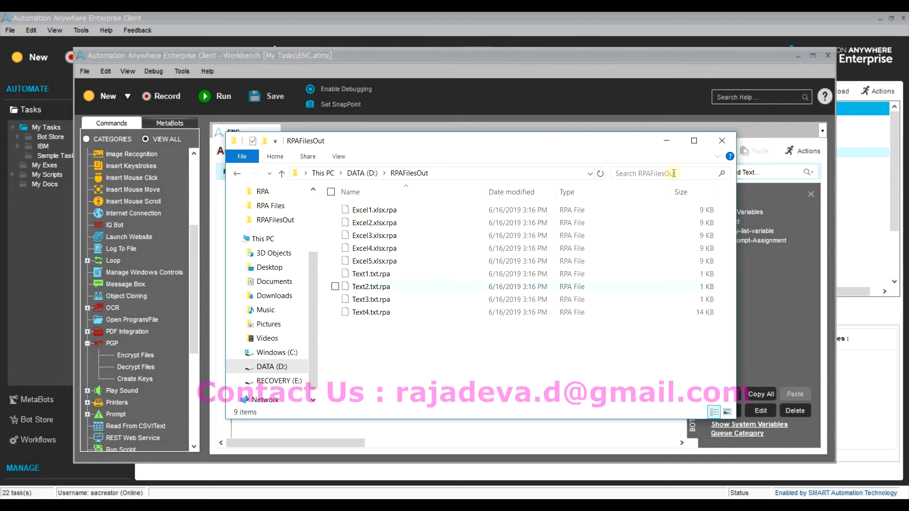
{"action": "left_click", "coordinate": [664, 141]}
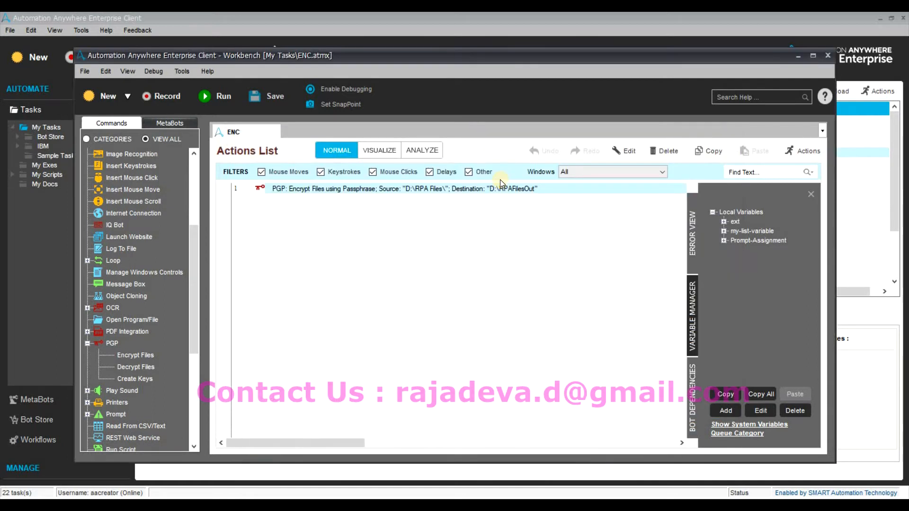
Tick zip compression on the encrypt action and delete the .rpa files from RPAFilesOut.
{"action": "double_click", "coordinate": [498, 193]}
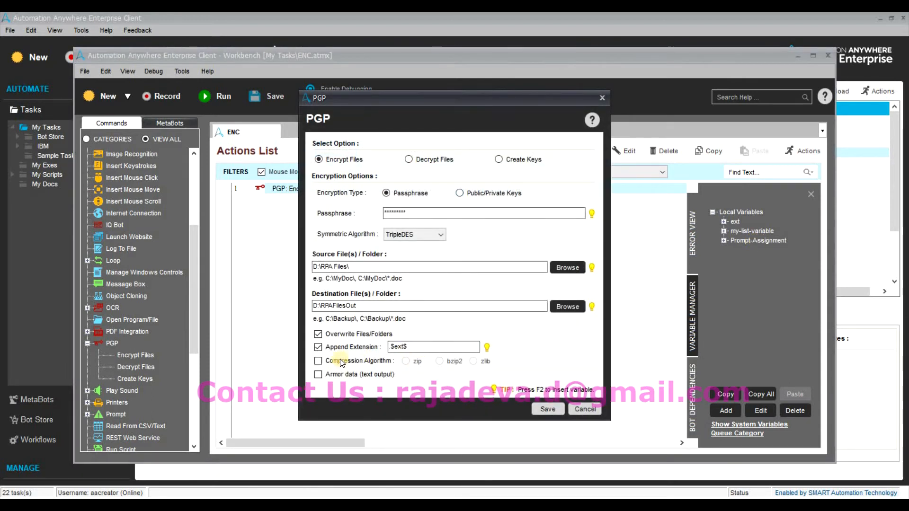
{"action": "left_click", "coordinate": [342, 361]}
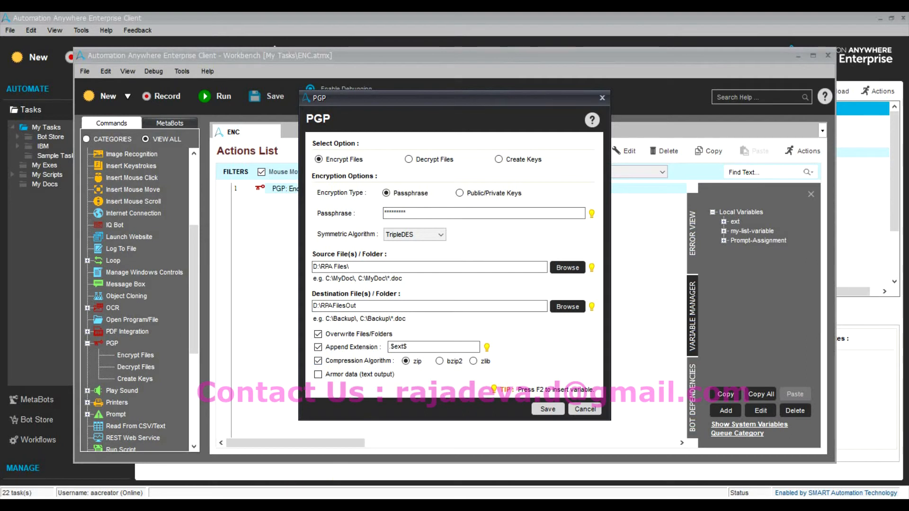
{"action": "left_click", "coordinate": [276, 505]}
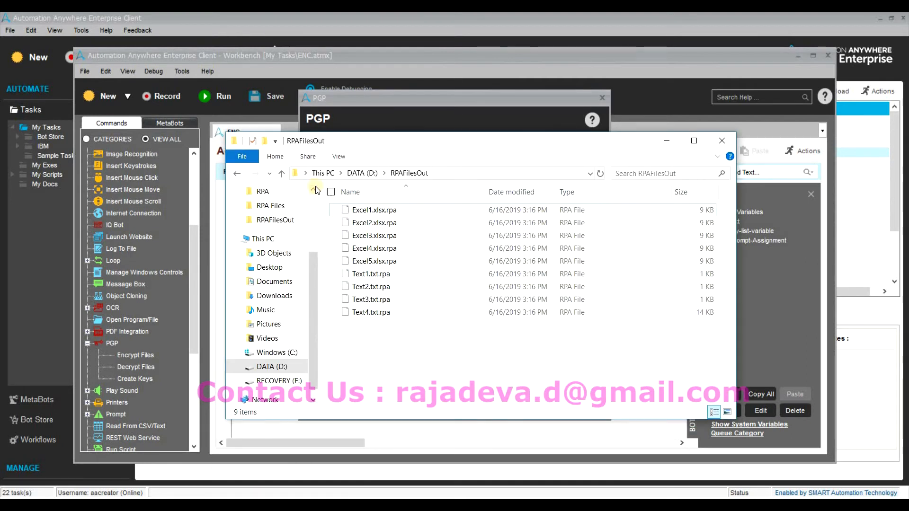
{"action": "key", "text": "ctrl+a"}
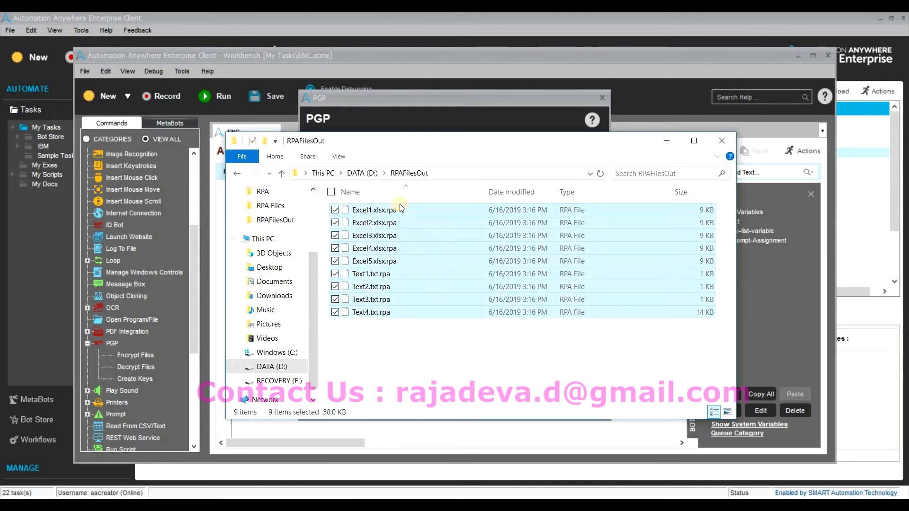
{"action": "key", "text": "Delete"}
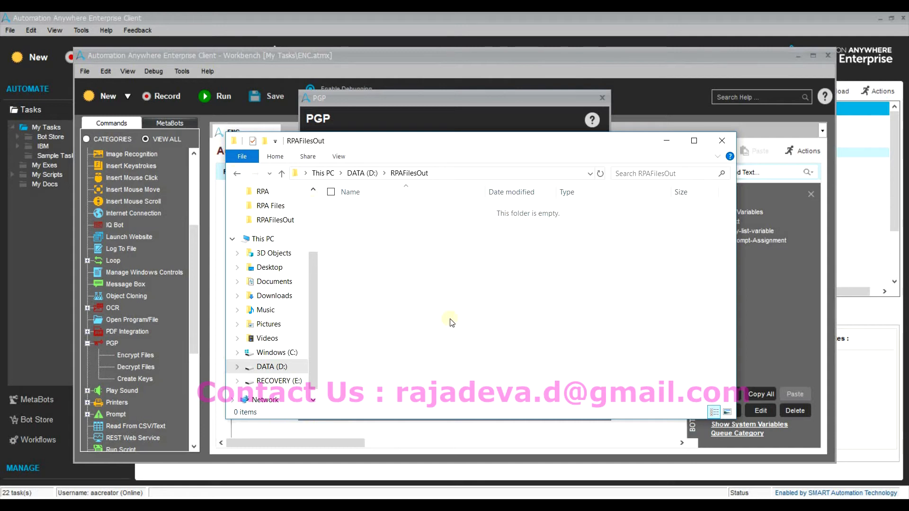
Open the D:\RPA Files folder, then save the PGP action with zip compression.
{"action": "key", "text": "BackSpace"}
{"action": "left_click", "coordinate": [422, 303]}
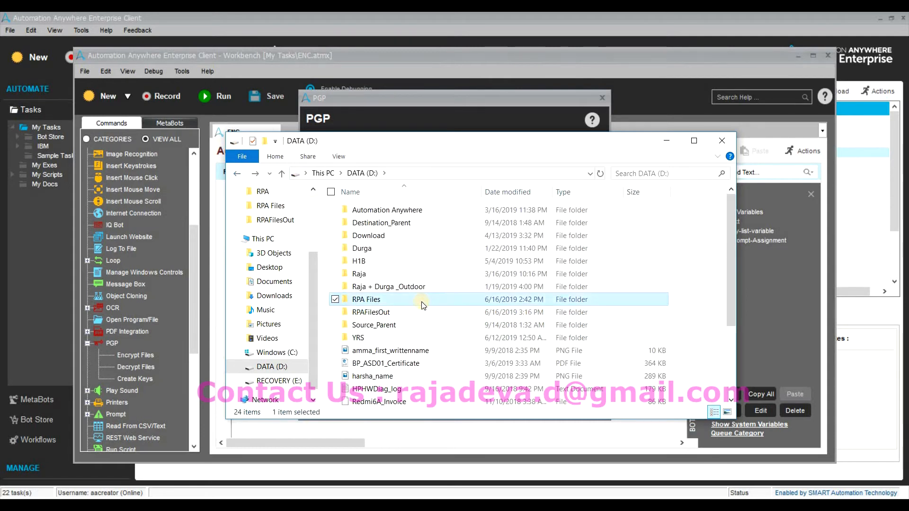
{"action": "double_click", "coordinate": [423, 303]}
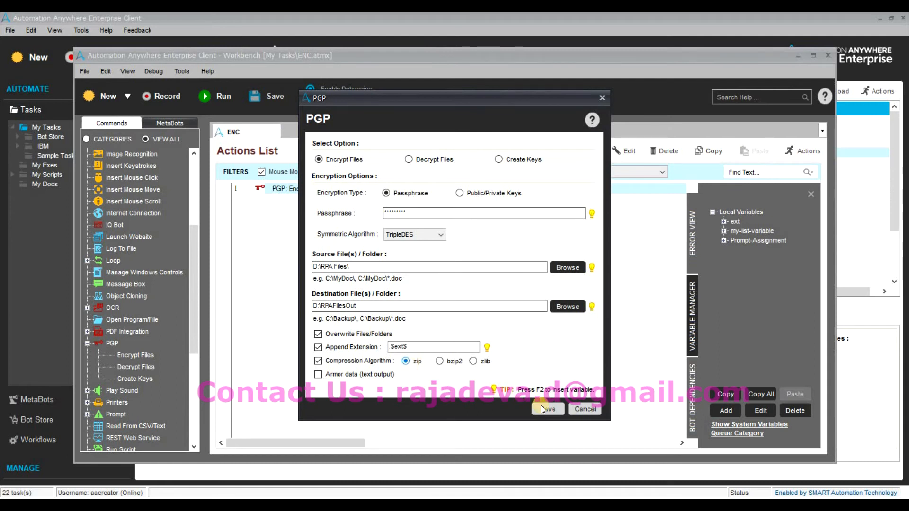
{"action": "left_click", "coordinate": [544, 409]}
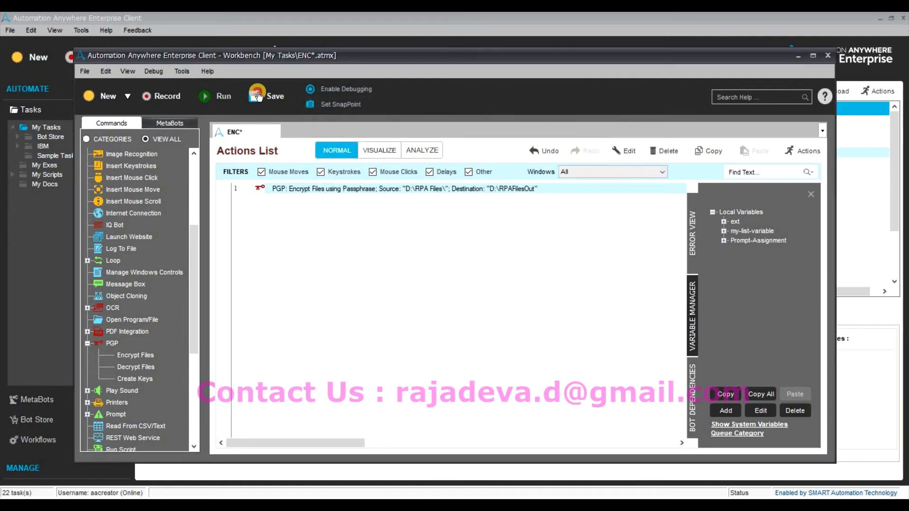
Save and rerun the ENC task, then inspect the .rpa output in RPAFilesOut and the originals in RPA Files.
{"action": "key", "text": "ctrl+s"}
{"action": "left_click", "coordinate": [210, 100]}
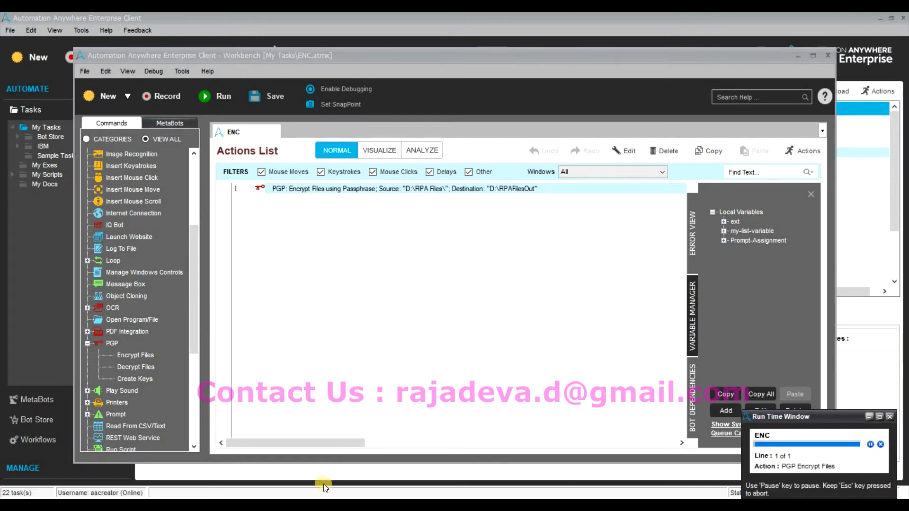
{"action": "key", "text": "alt+Tab"}
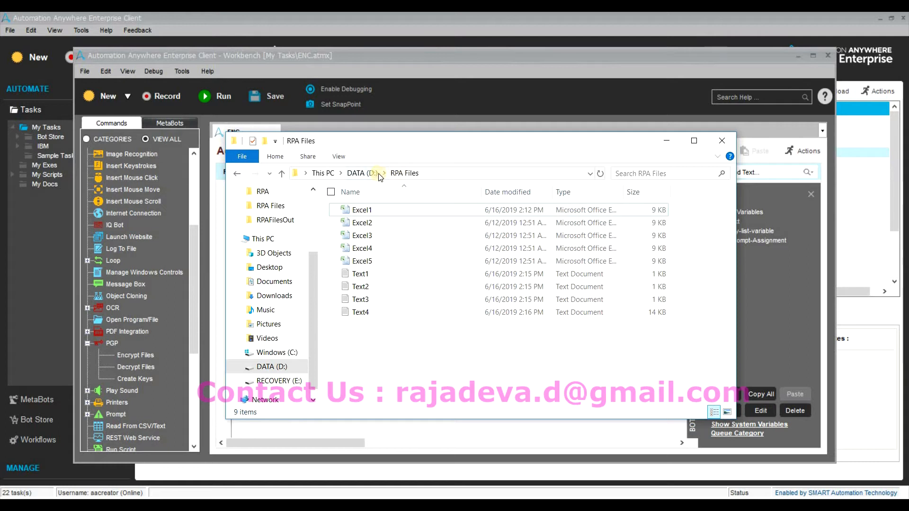
{"action": "left_click", "coordinate": [364, 172]}
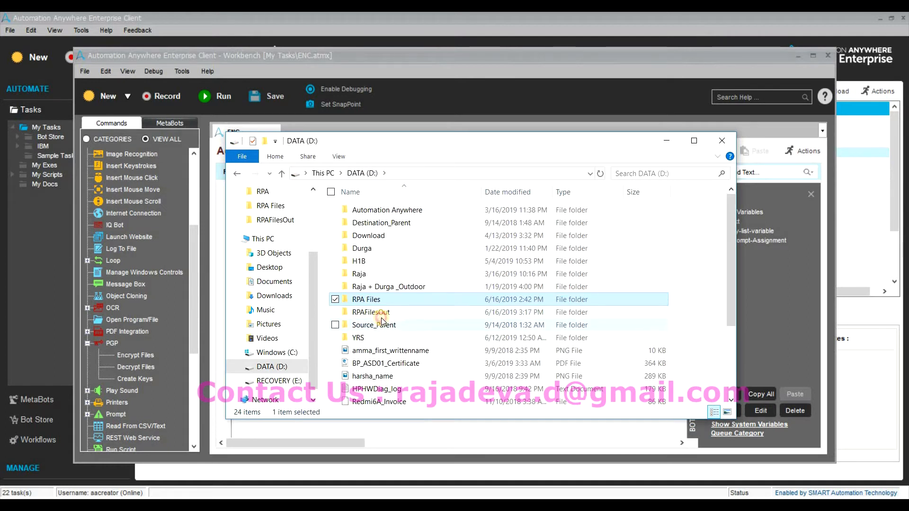
{"action": "double_click", "coordinate": [378, 312]}
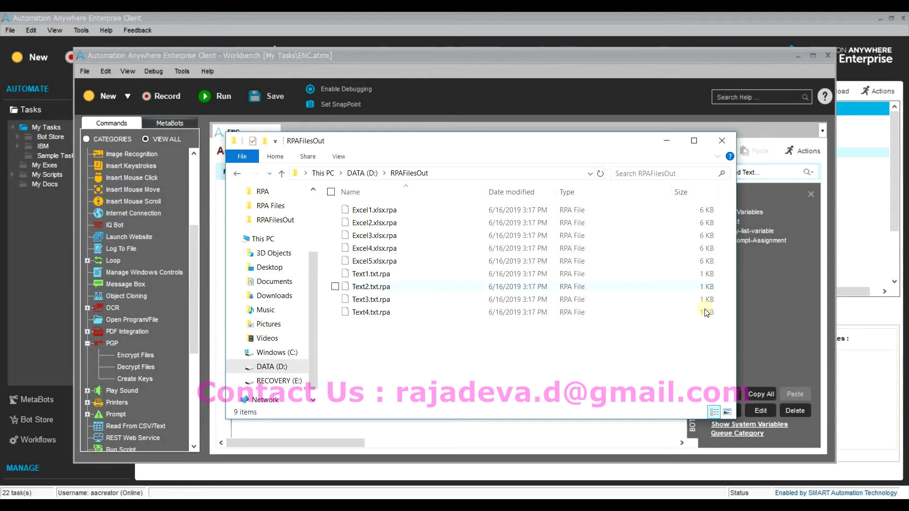
{"action": "left_click", "coordinate": [364, 174]}
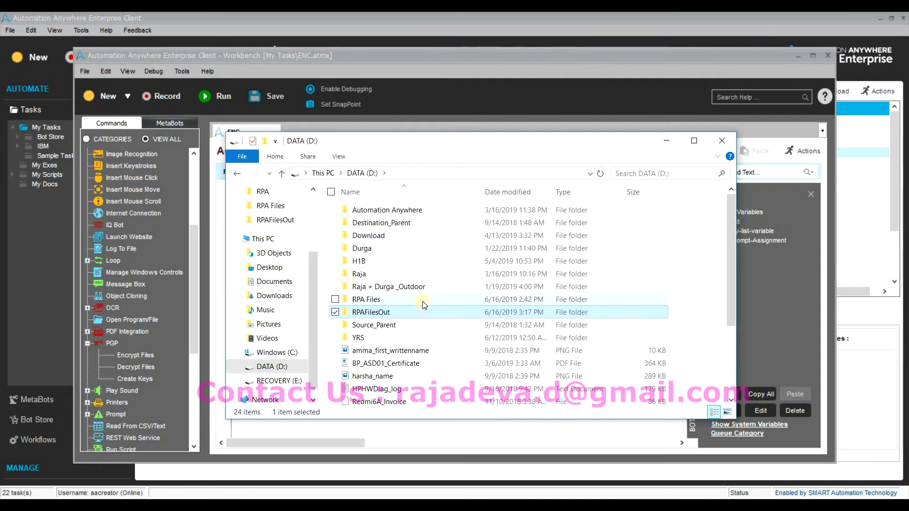
{"action": "double_click", "coordinate": [423, 301]}
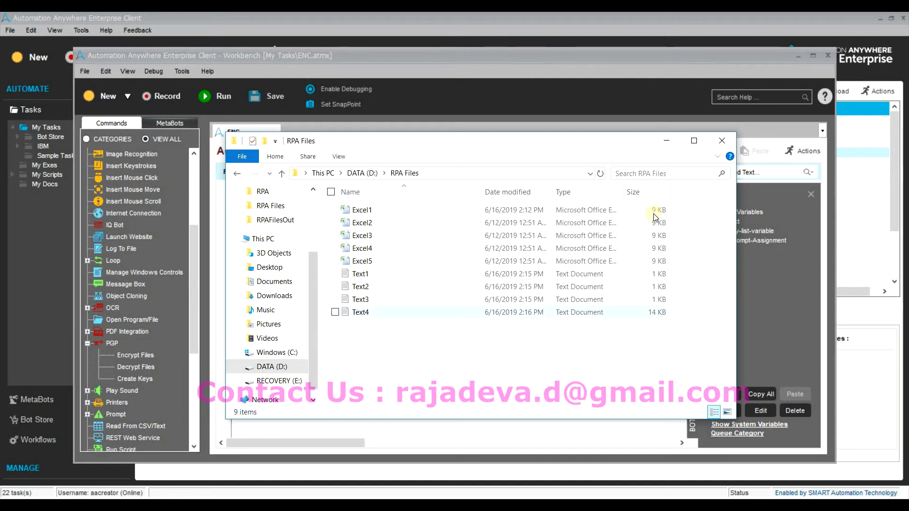
{"action": "left_click", "coordinate": [665, 140]}
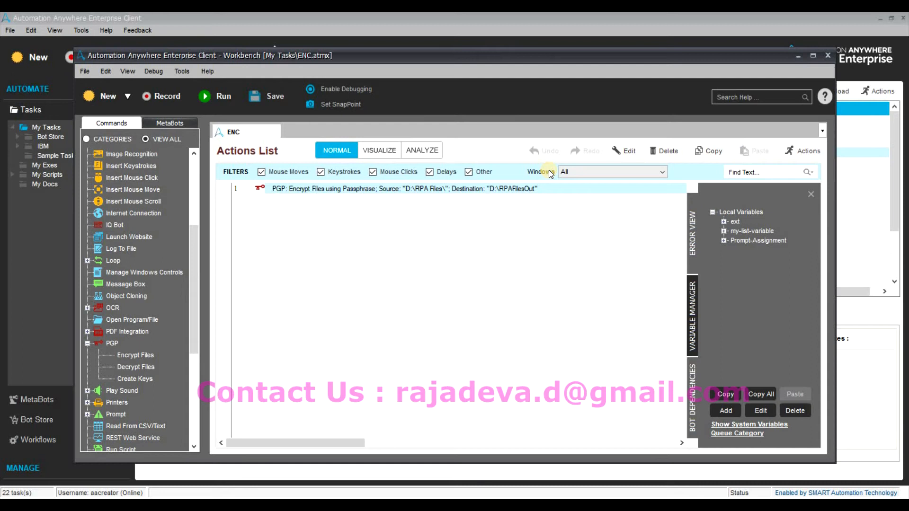
Set the PGP encrypt action to bzip2 compression with Armor data ticked, and save it.
{"action": "double_click", "coordinate": [531, 189]}
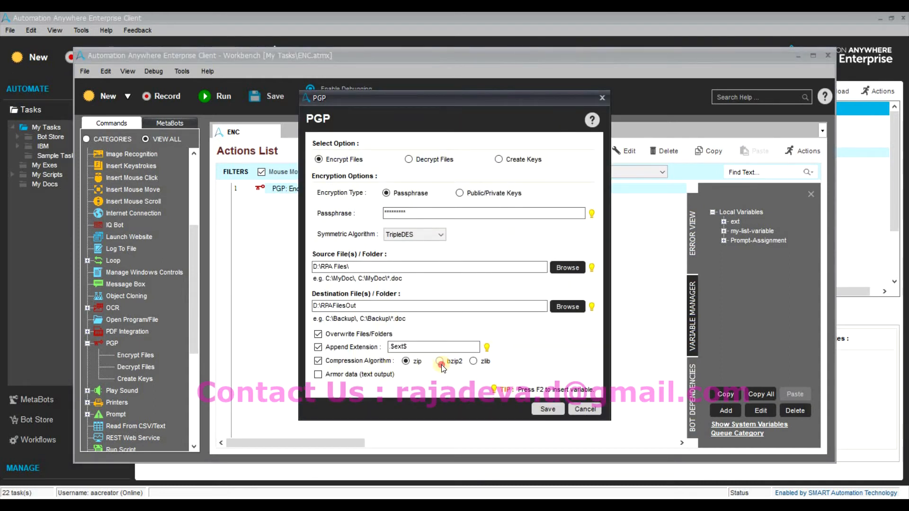
{"action": "left_click", "coordinate": [473, 362]}
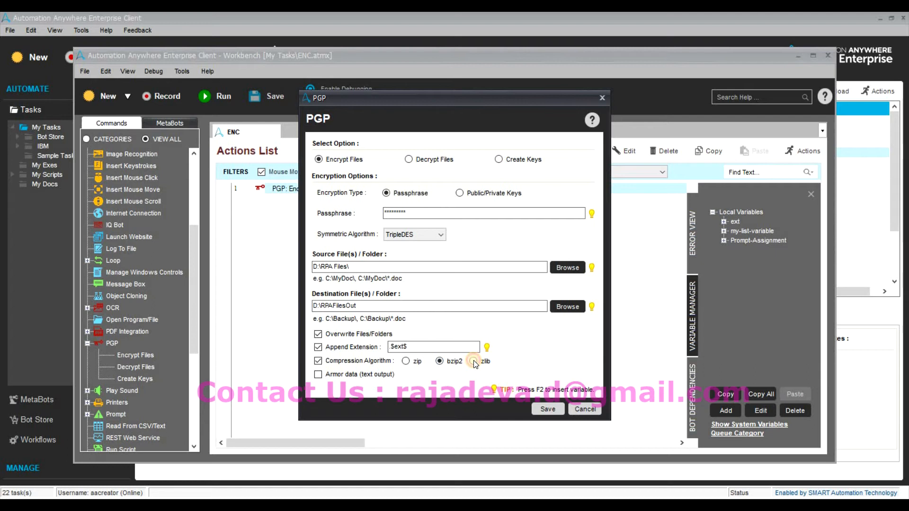
{"action": "left_click", "coordinate": [445, 362]}
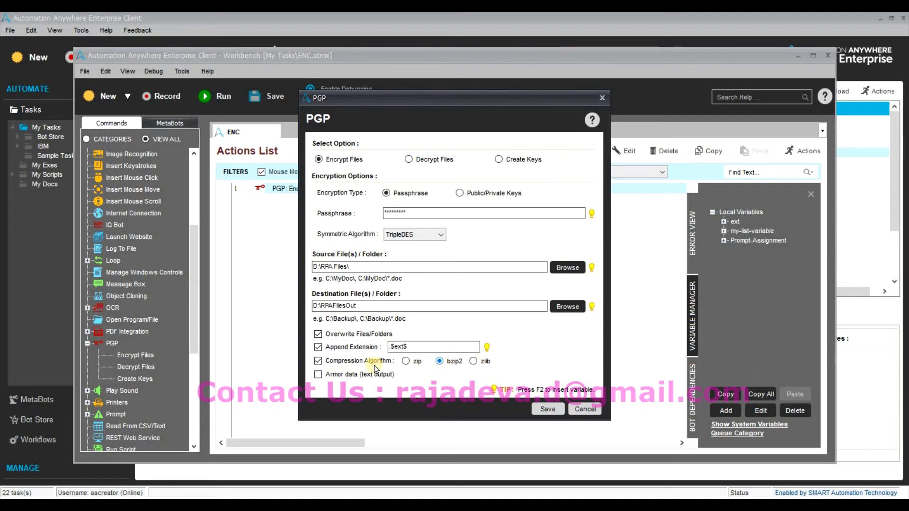
{"action": "left_click", "coordinate": [318, 375]}
{"action": "left_click", "coordinate": [544, 409]}
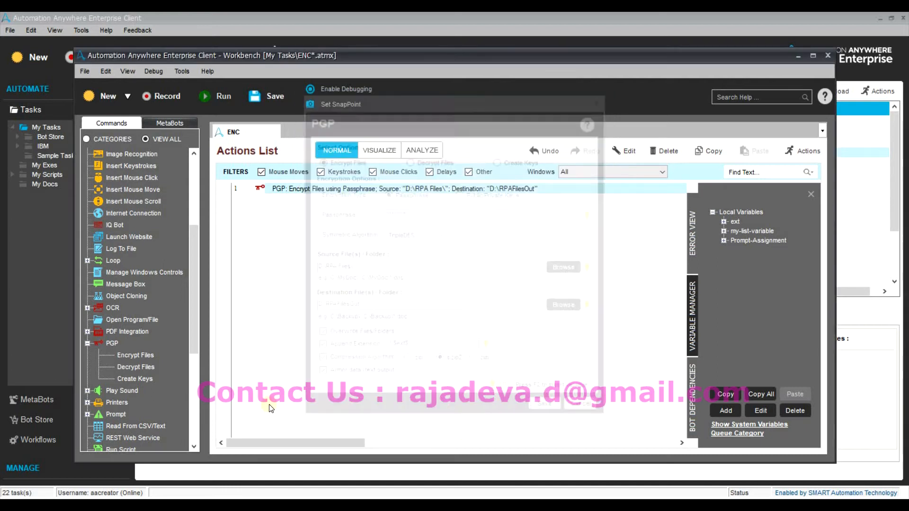
Delete all nine encrypted files from D:\RPAFilesOut.
{"action": "left_click", "coordinate": [396, 505]}
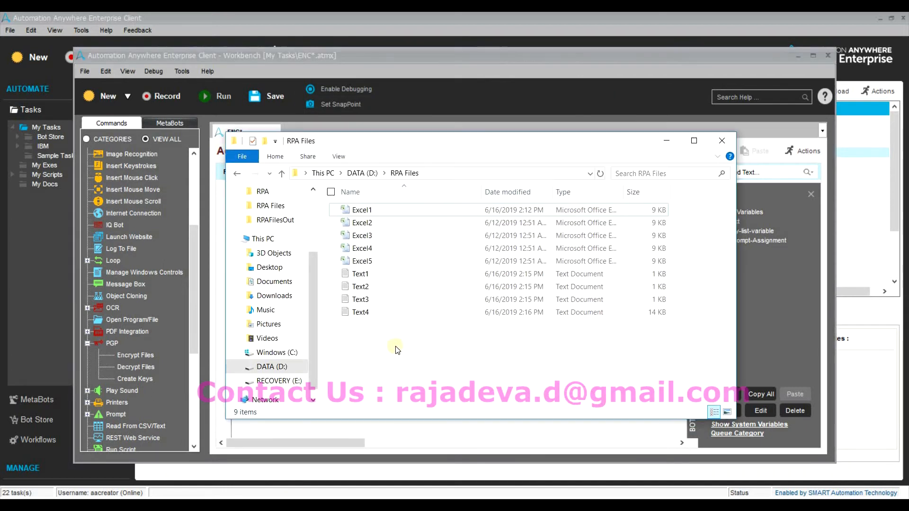
{"action": "left_click_drag", "start_coordinate": [404, 341], "coordinate": [392, 194]}
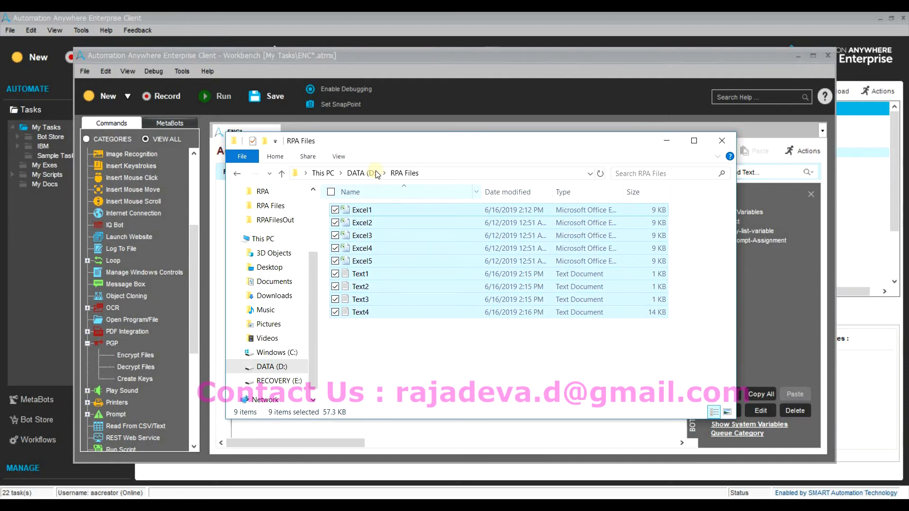
{"action": "left_click", "coordinate": [362, 173]}
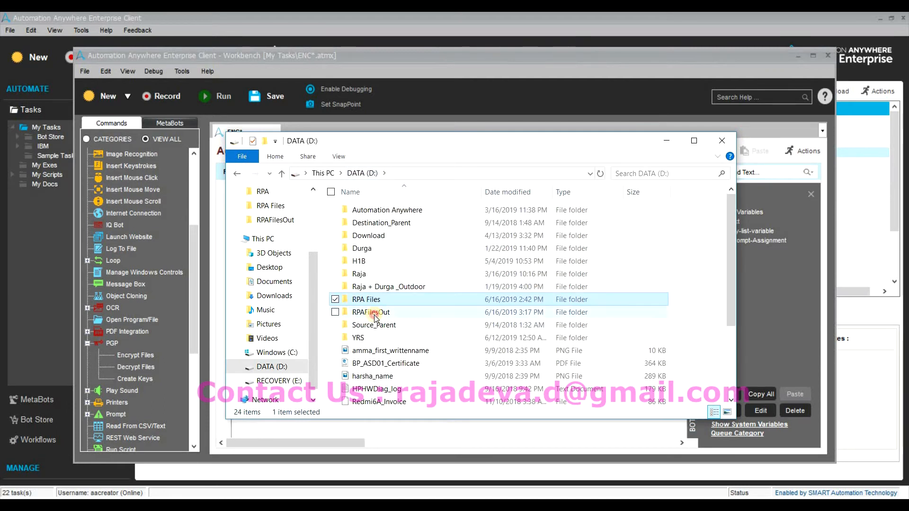
{"action": "double_click", "coordinate": [371, 312]}
{"action": "left_click_drag", "start_coordinate": [404, 342], "coordinate": [407, 202]}
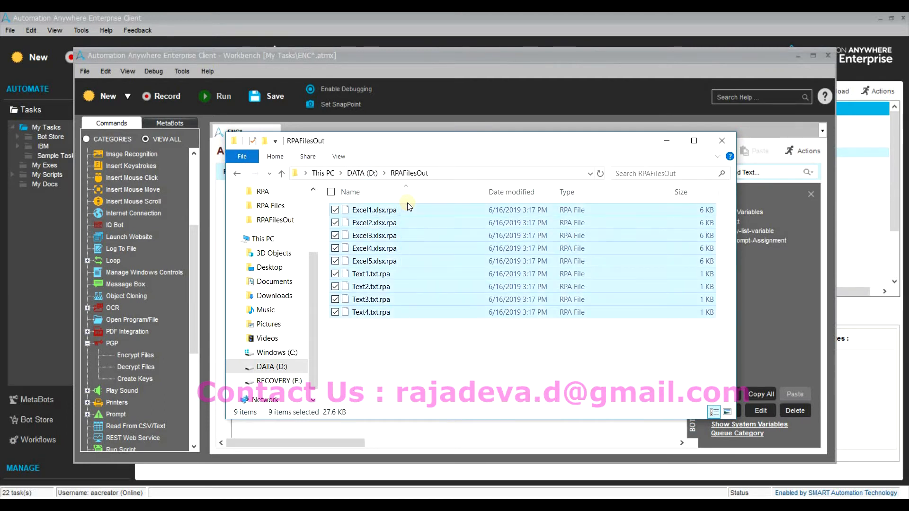
{"action": "key", "text": "Delete"}
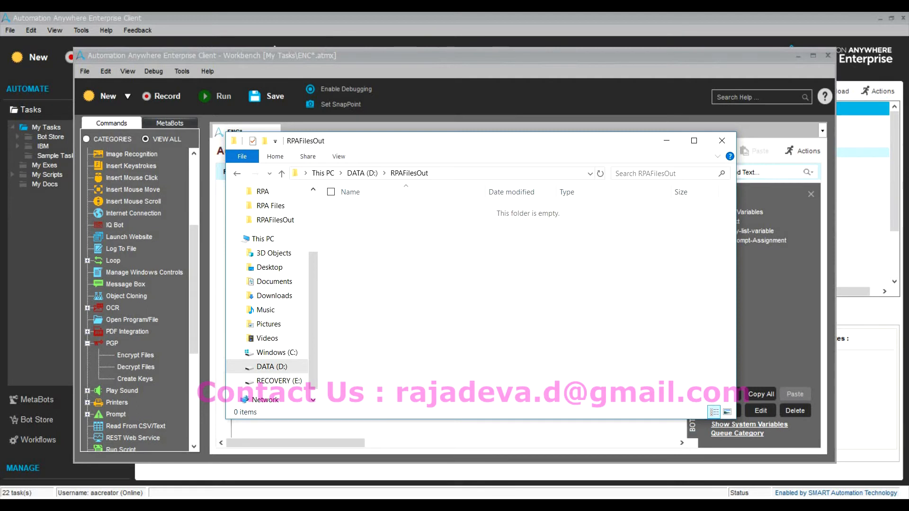
{"action": "key", "text": "alt+Tab"}
{"action": "key", "text": "super+Down"}
Confirm the PGP action settings and save the ENC task for a rerun.
{"action": "key", "text": "alt+Tab"}
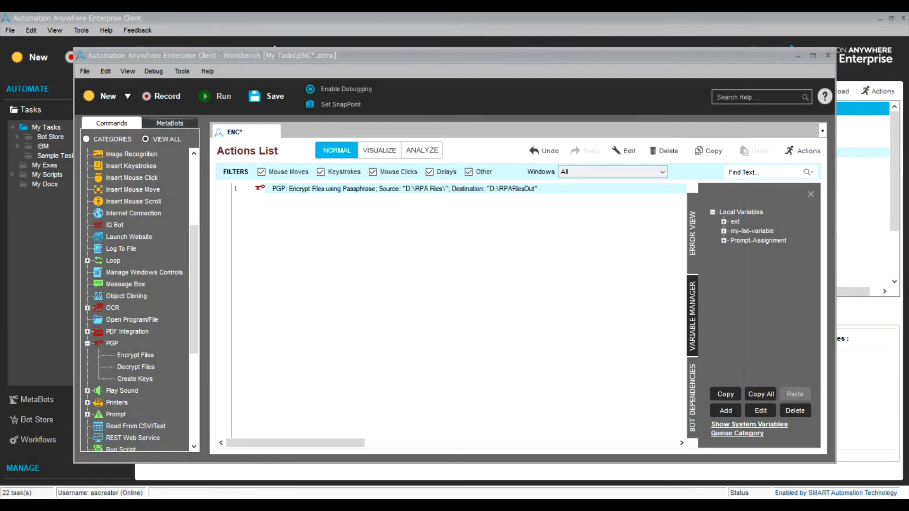
{"action": "key", "text": "super+Down"}
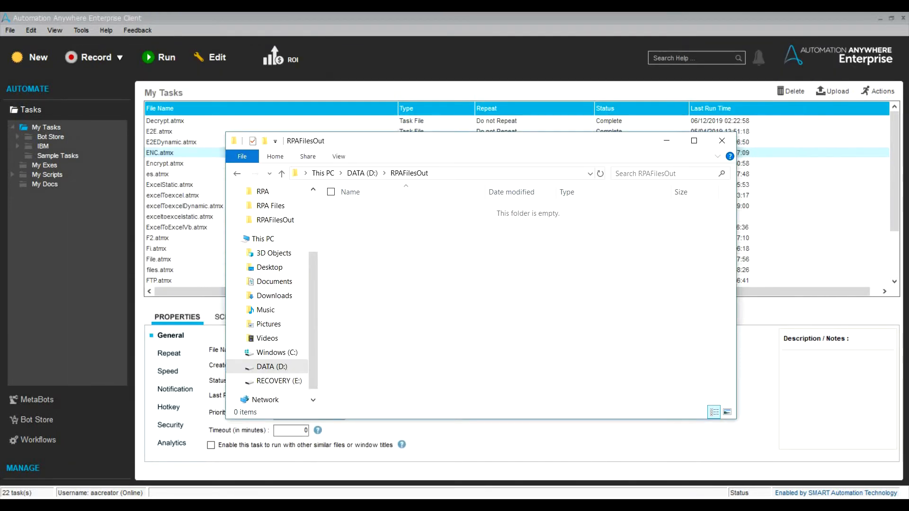
{"action": "key", "text": "alt+Tab"}
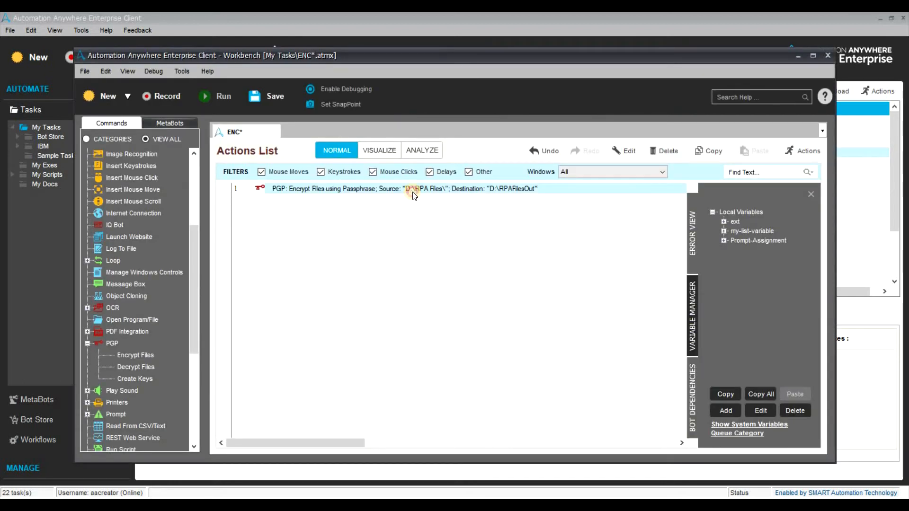
{"action": "double_click", "coordinate": [413, 189]}
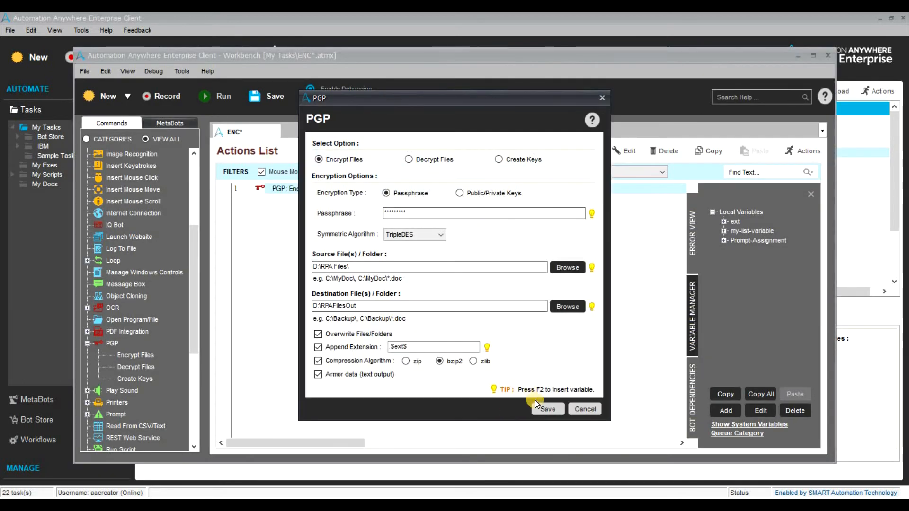
{"action": "left_click", "coordinate": [536, 403]}
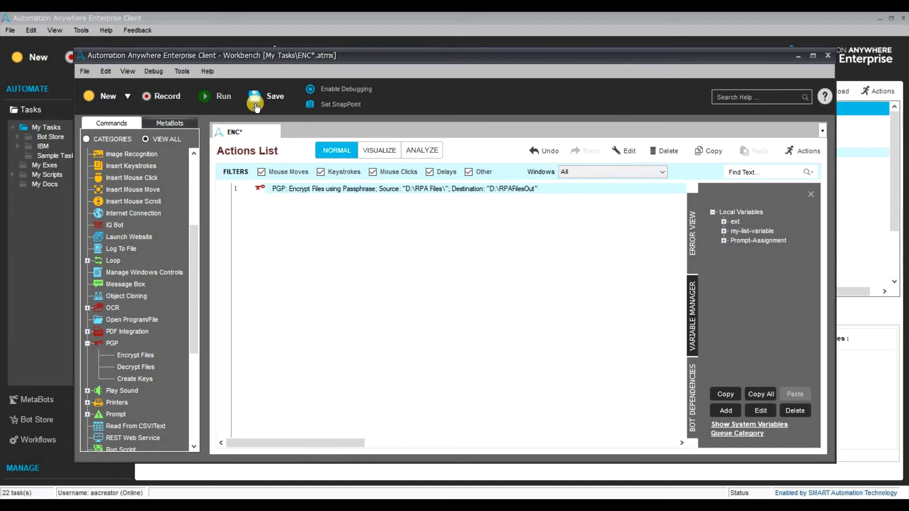
{"action": "left_click", "coordinate": [255, 106]}
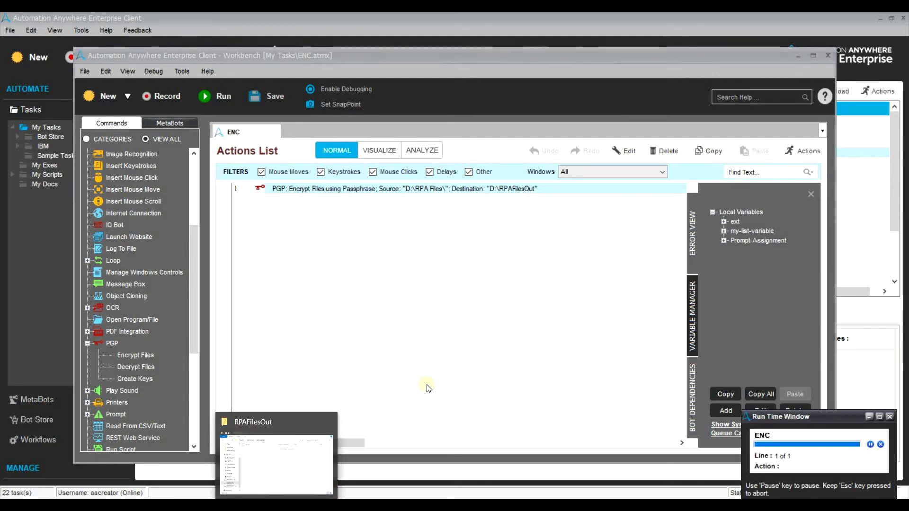
{"action": "mouse_move", "coordinate": [280, 470]}
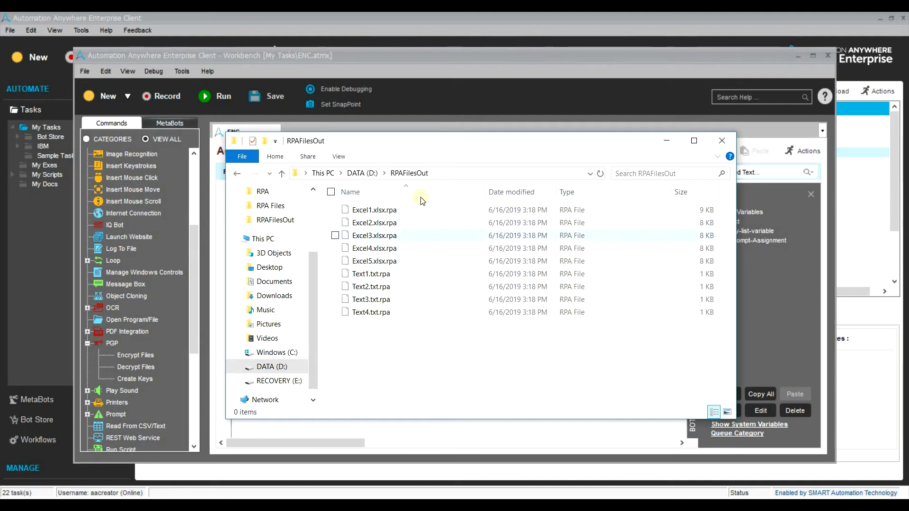
Open the PGP Encrypt Files settings showing TripleDES, bzip2, armored output and $ext$ extension.
{"action": "key", "text": "BackSpace"}
{"action": "left_click", "coordinate": [497, 427]}
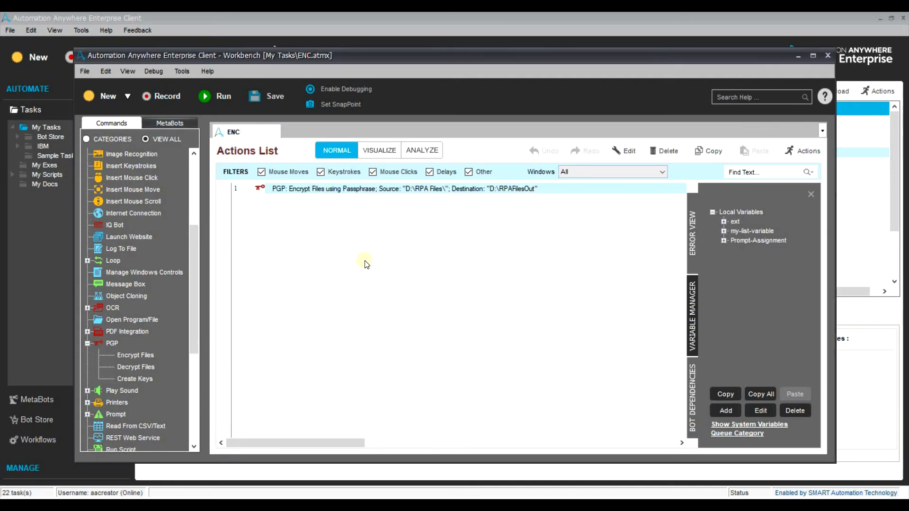
{"action": "double_click", "coordinate": [376, 196]}
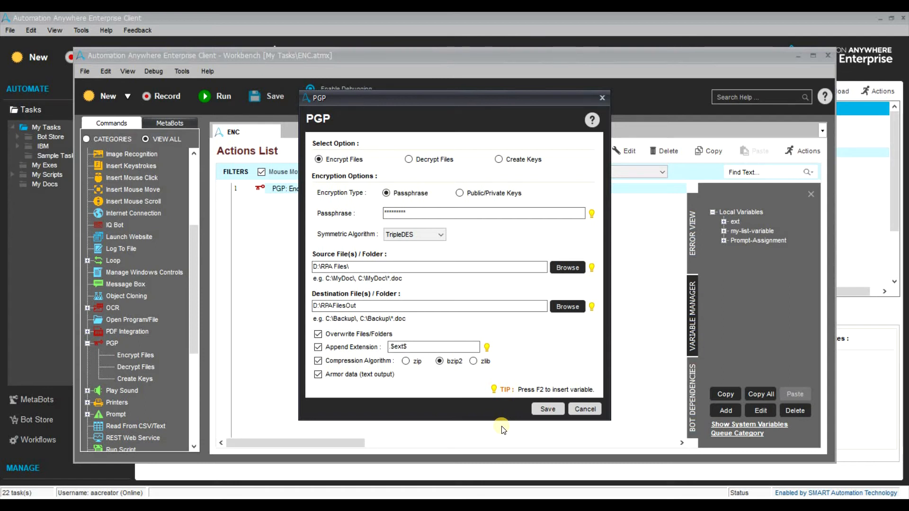
Cancel the PGP settings unchanged and open the D:\RPA Files source folder.
{"action": "left_click", "coordinate": [582, 408]}
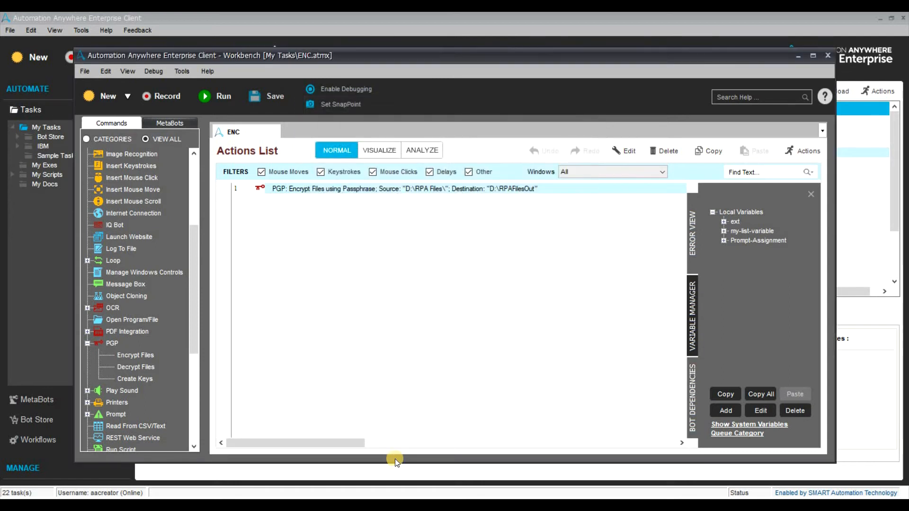
{"action": "key", "text": "alt+Tab"}
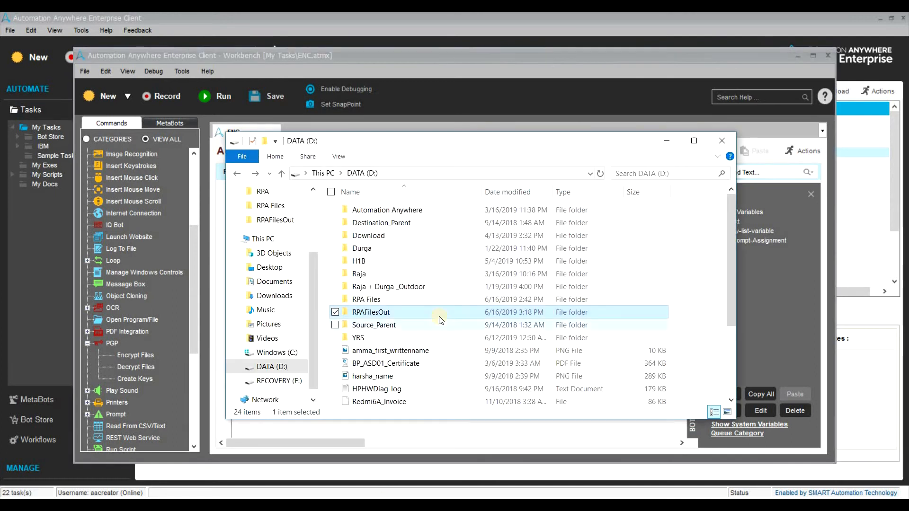
{"action": "left_click", "coordinate": [439, 300]}
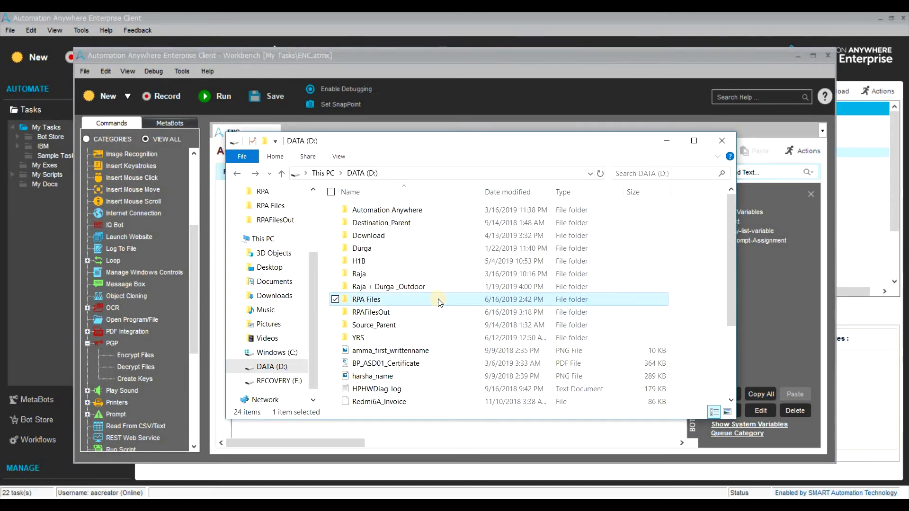
{"action": "double_click", "coordinate": [438, 300]}
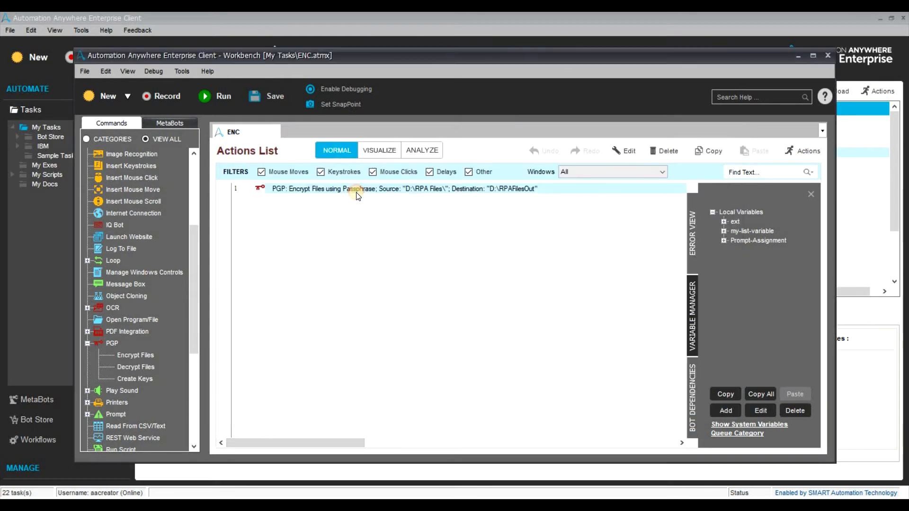
Change the PGP source to D:\RPA Files\*.txt with zip compression and save.
{"action": "double_click", "coordinate": [355, 188]}
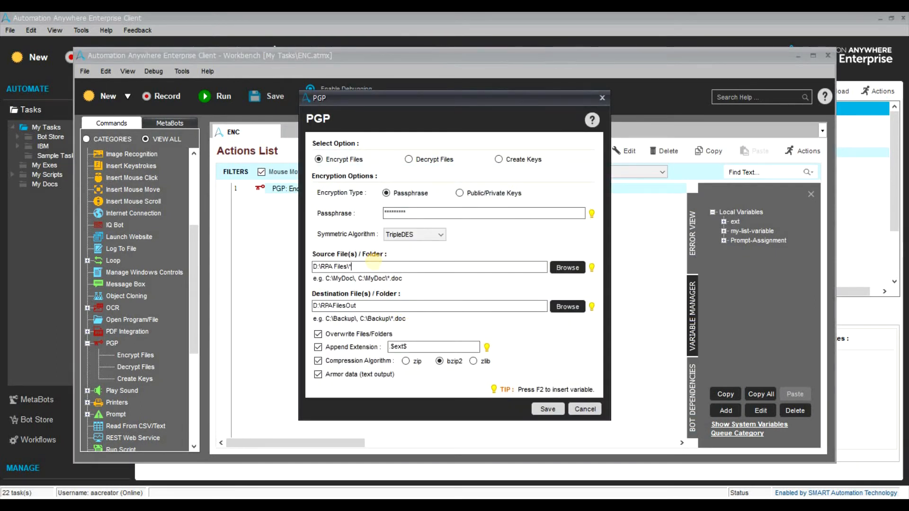
{"action": "type", "text": ".txt"}
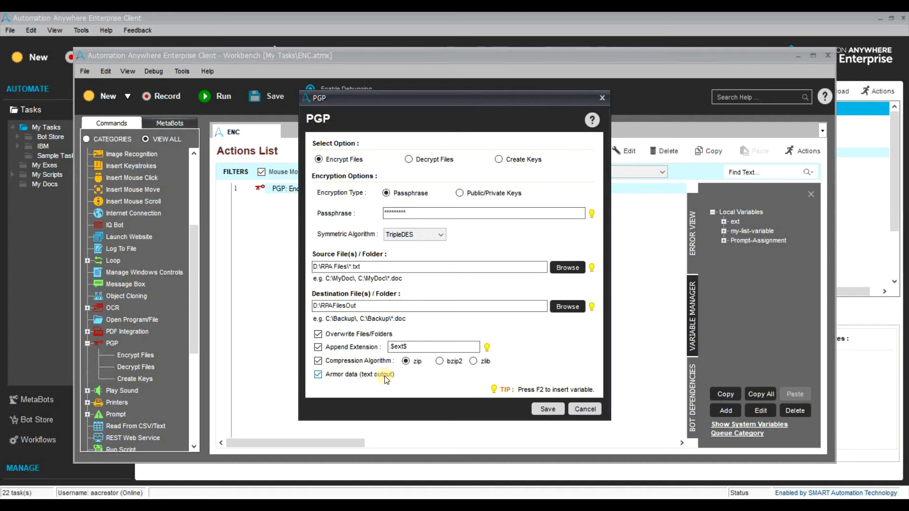
{"action": "left_click", "coordinate": [544, 407]}
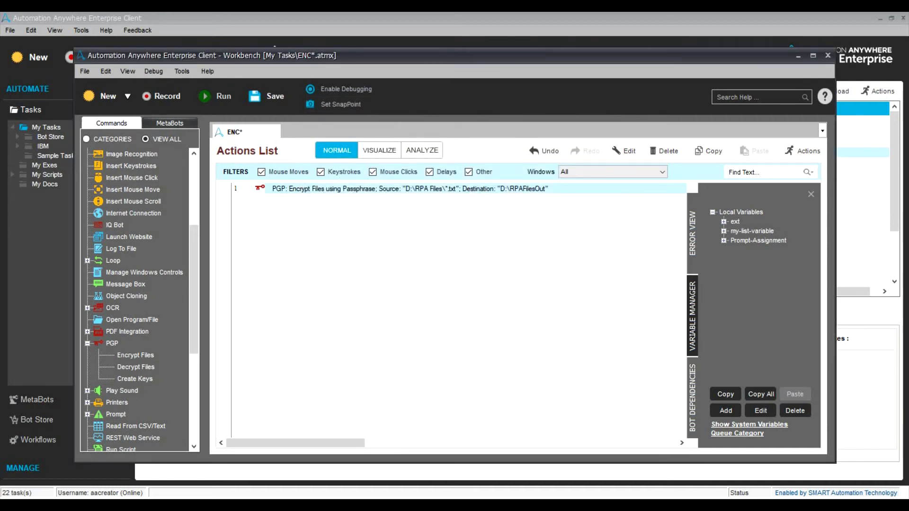
Delete all old encrypted files from D:\RPAFilesOut.
{"action": "key", "text": "alt+Tab"}
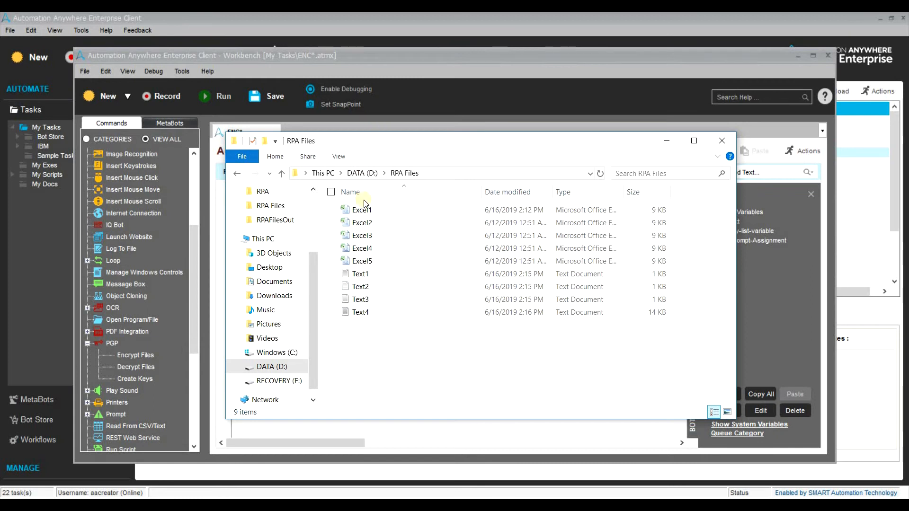
{"action": "left_click", "coordinate": [361, 172]}
{"action": "double_click", "coordinate": [378, 314]}
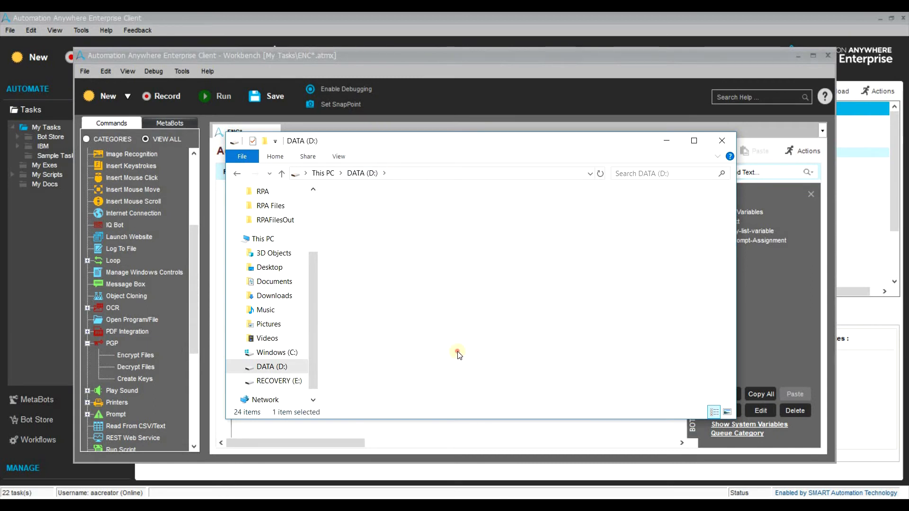
{"action": "key", "text": "ctrl+a"}
{"action": "key", "text": "Delete"}
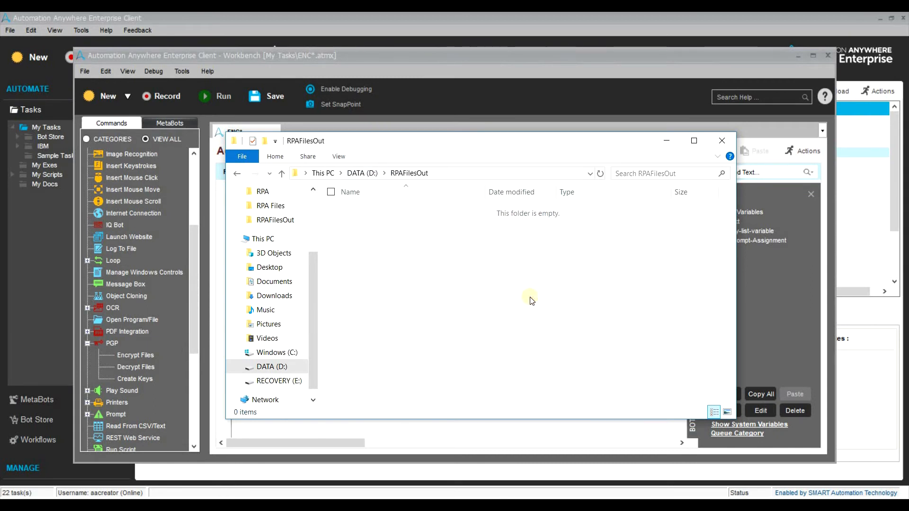
{"action": "left_click", "coordinate": [670, 141]}
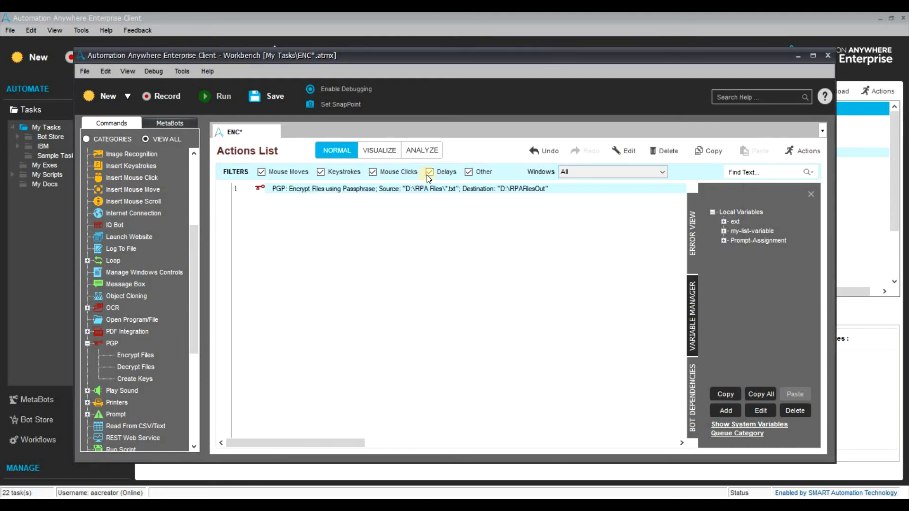
Save the ENC task and check RPAFilesOut holds only Text1–Text4.txt.rpa.
{"action": "left_click", "coordinate": [258, 100]}
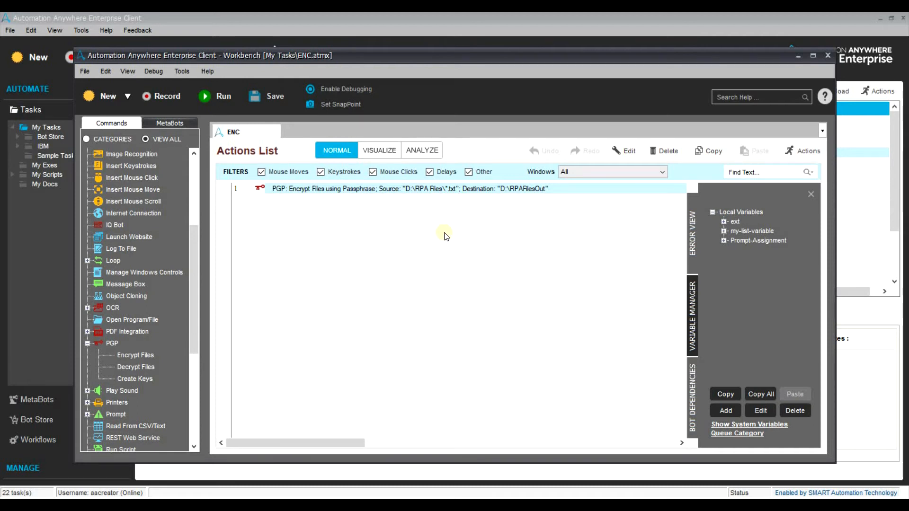
{"action": "key", "text": "alt+Tab"}
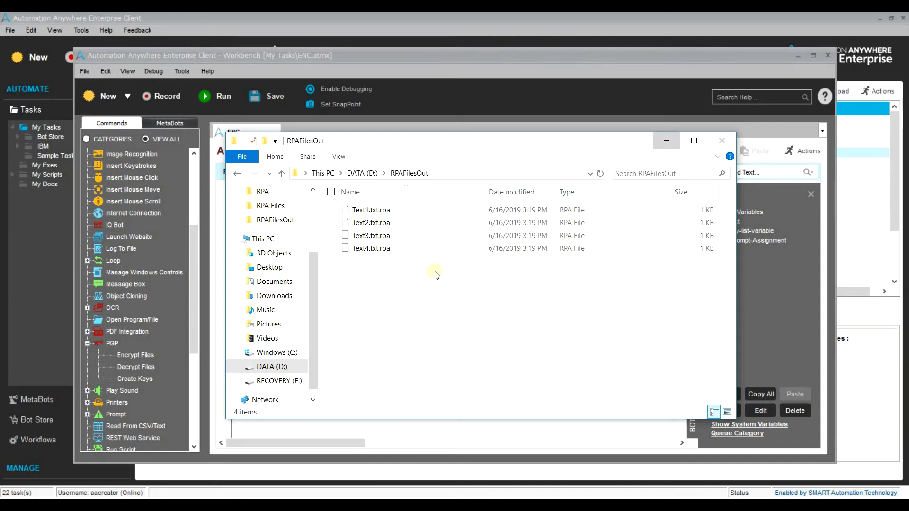
{"action": "left_click", "coordinate": [666, 141]}
Duplicate the encrypt step as PGP Decrypt Files, sourcing Text4.txt.rpa from D:\RPAFilesOut.
{"action": "key", "text": "ctrl+c"}
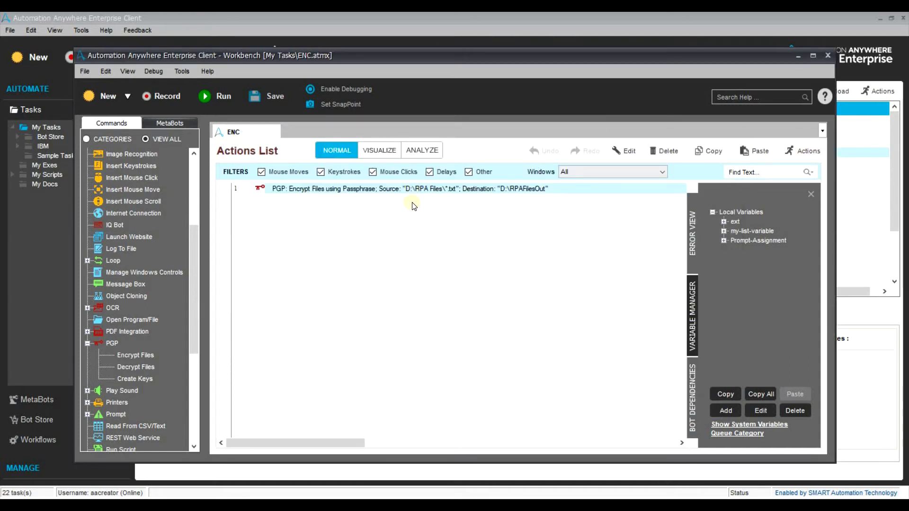
{"action": "key", "text": "ctrl+v"}
{"action": "double_click", "coordinate": [413, 204]}
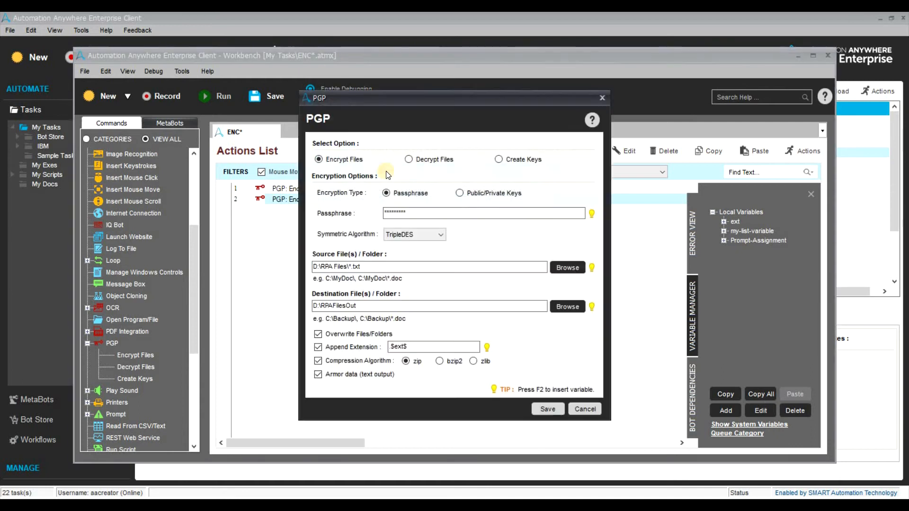
{"action": "left_click", "coordinate": [408, 159]}
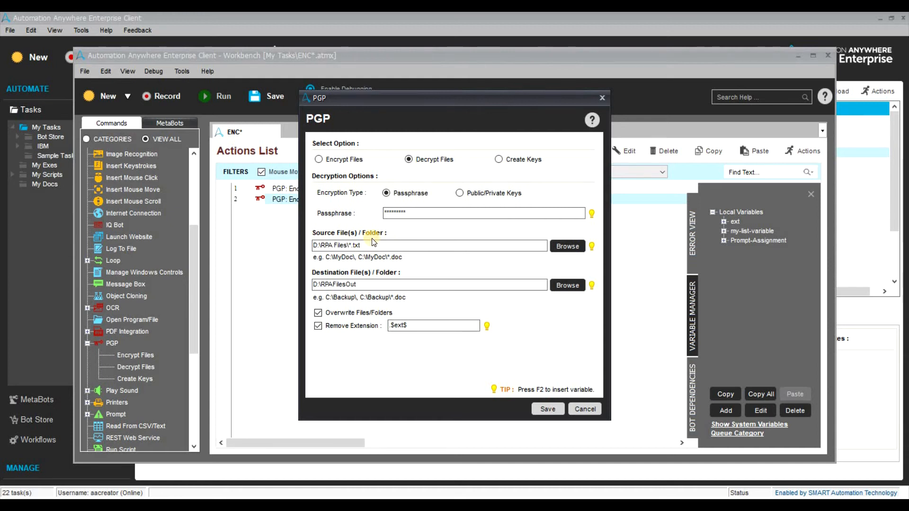
{"action": "left_click", "coordinate": [570, 249]}
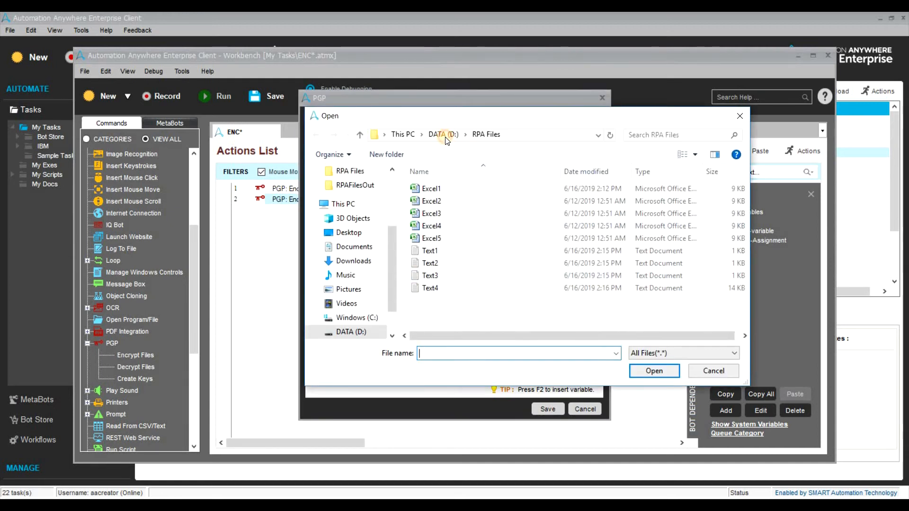
{"action": "left_click", "coordinate": [443, 135]}
{"action": "double_click", "coordinate": [446, 288]}
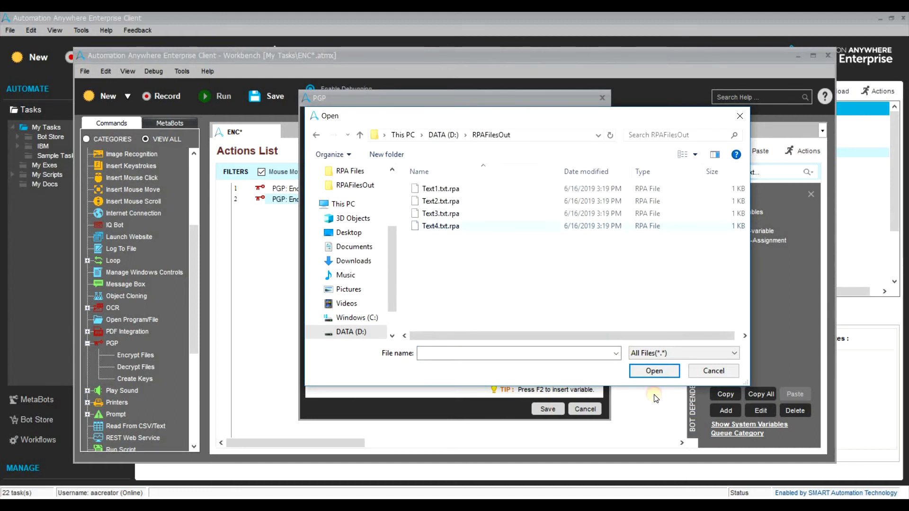
{"action": "left_click", "coordinate": [523, 226]}
{"action": "left_click", "coordinate": [653, 371]}
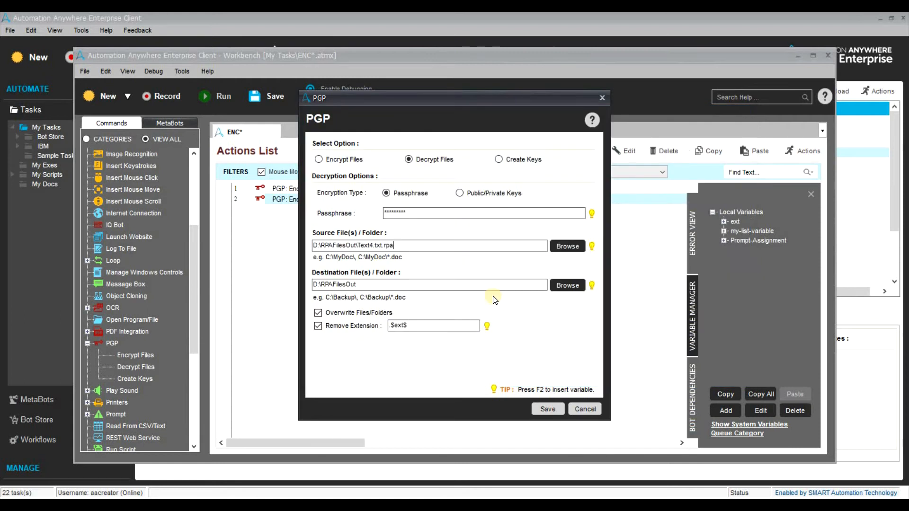
Trim the decrypt source path to the D:\RPAFilesOut\ folder, save, and verify the step.
{"action": "left_click", "coordinate": [435, 245]}
{"action": "key", "text": "BackSpace"}
{"action": "key", "text": "BackSpace"}
{"action": "key", "text": "BackSpace"}
{"action": "key", "text": "BackSpace"}
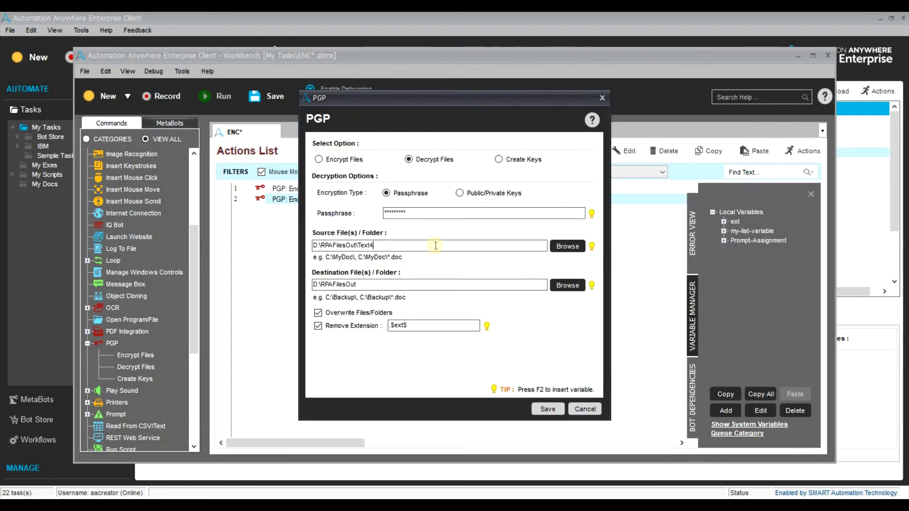
{"action": "key", "text": "BackSpace"}
{"action": "key", "text": "BackSpace"}
{"action": "mouse_move", "coordinate": [277, 504]}
{"action": "left_click", "coordinate": [278, 462]}
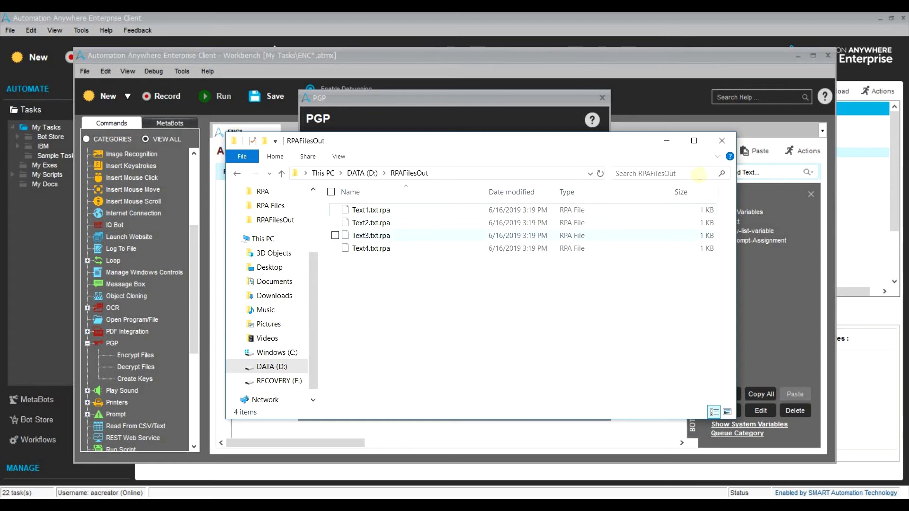
{"action": "left_click", "coordinate": [668, 141]}
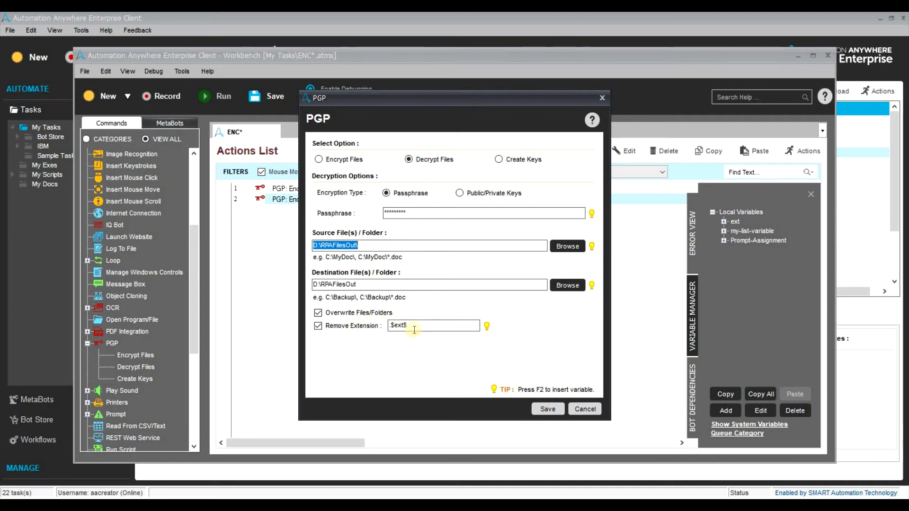
{"action": "left_click", "coordinate": [548, 410]}
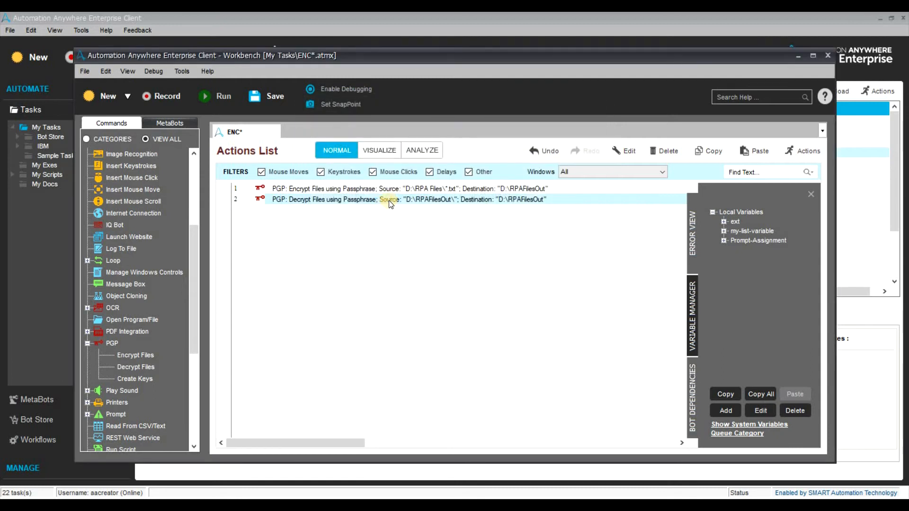
{"action": "double_click", "coordinate": [389, 204]}
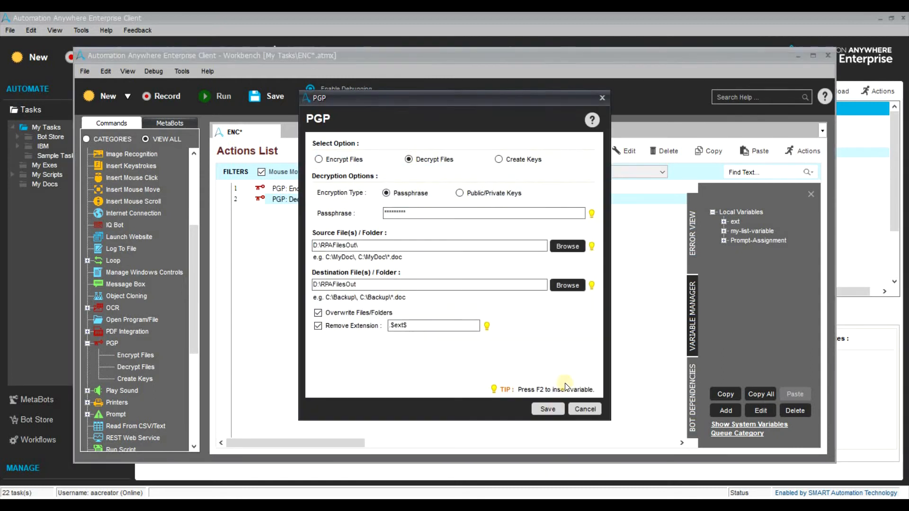
{"action": "left_click", "coordinate": [536, 408]}
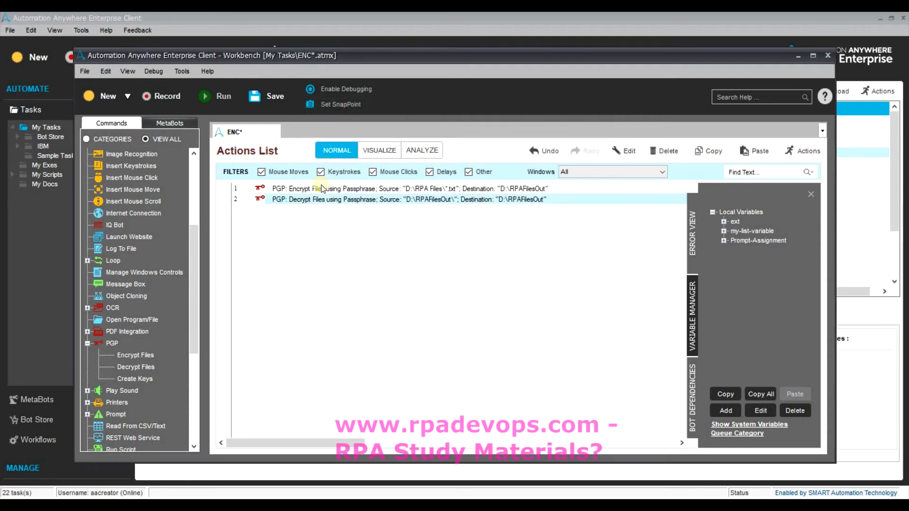
Disable the encrypt step on line 1, save the task, and view RPAFilesOut.
{"action": "right_click", "coordinate": [321, 186]}
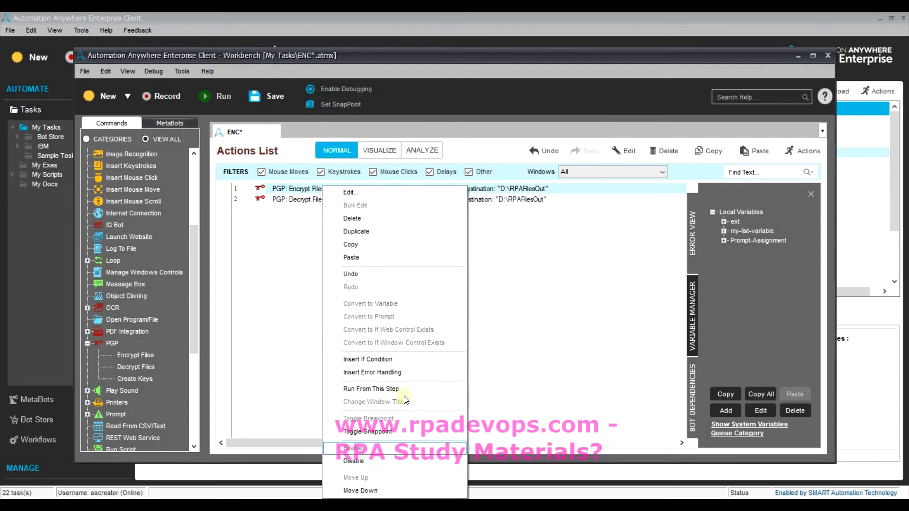
{"action": "left_click", "coordinate": [353, 460]}
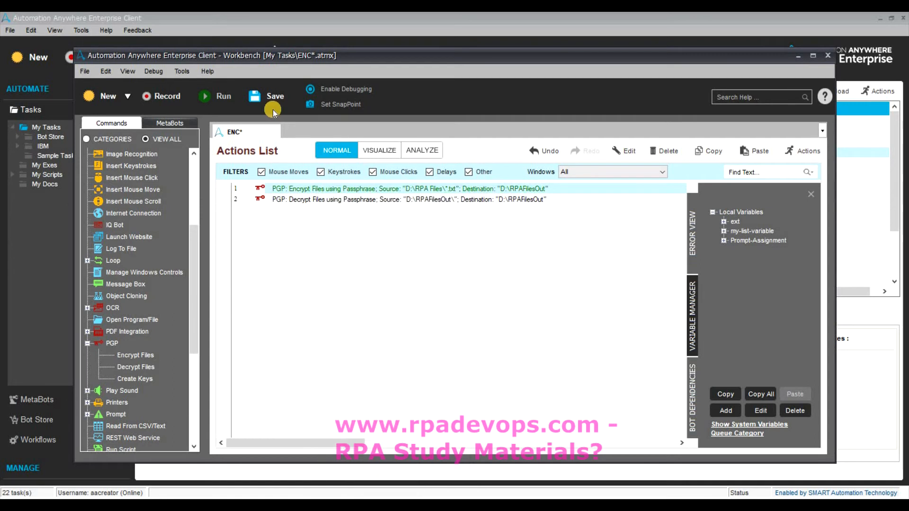
{"action": "left_click", "coordinate": [266, 100]}
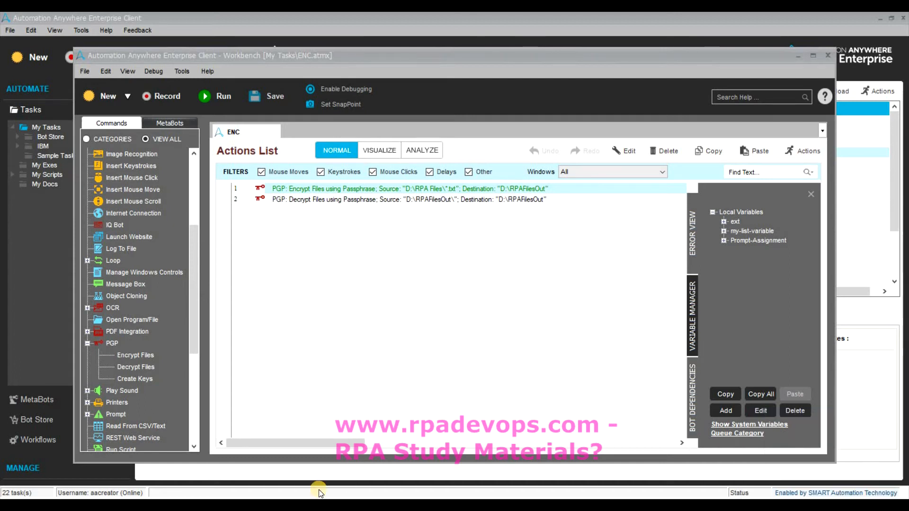
{"action": "key", "text": "alt+Tab"}
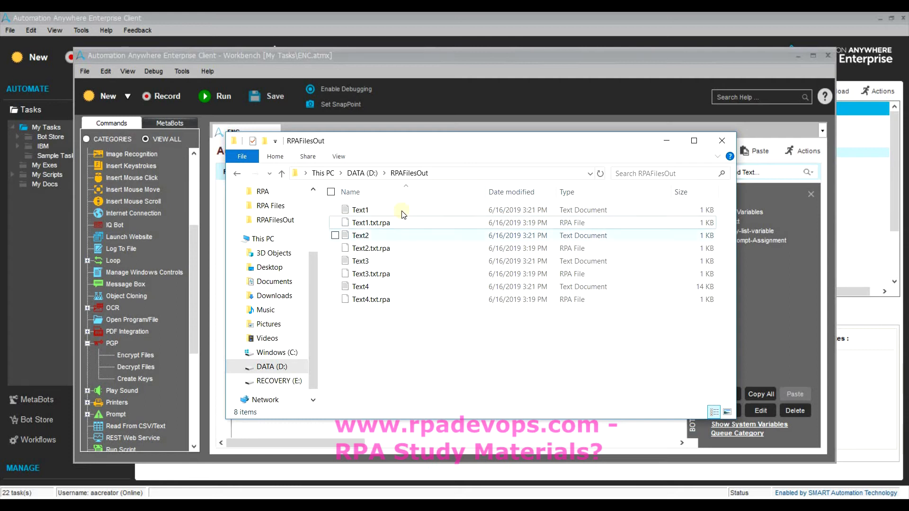
Open the decrypted Text1 file to read its plain text.
{"action": "left_click", "coordinate": [472, 211]}
{"action": "double_click", "coordinate": [472, 211]}
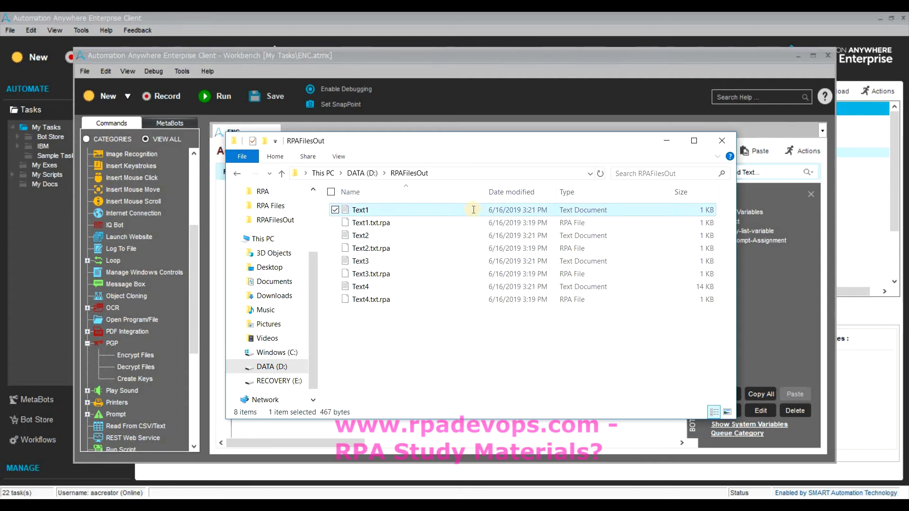
{"action": "left_click_drag", "start_coordinate": [381, 168], "coordinate": [265, 99]}
{"action": "left_click", "coordinate": [669, 87]}
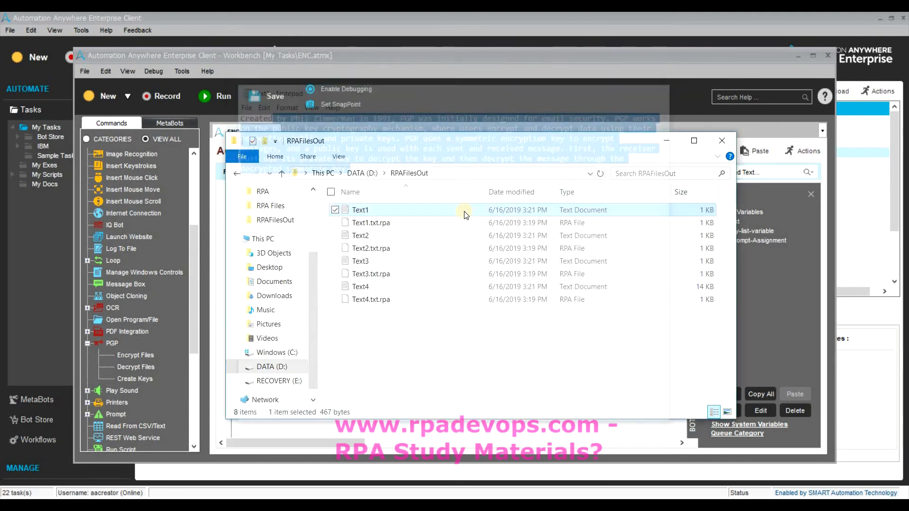
Rename Text1.txt.rpa to Text1.txt, accepting the extension change, producing Text1 (2).
{"action": "left_click", "coordinate": [459, 221]}
{"action": "right_click", "coordinate": [457, 220]}
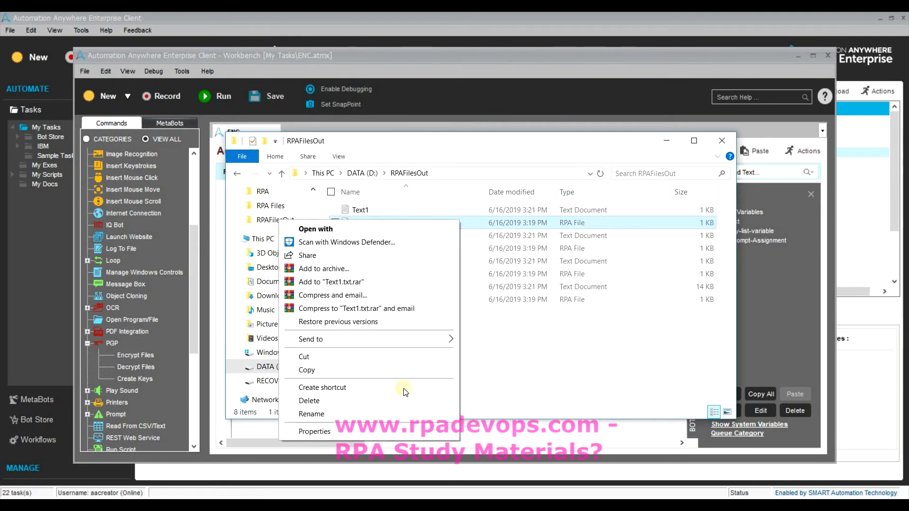
{"action": "left_click", "coordinate": [402, 413]}
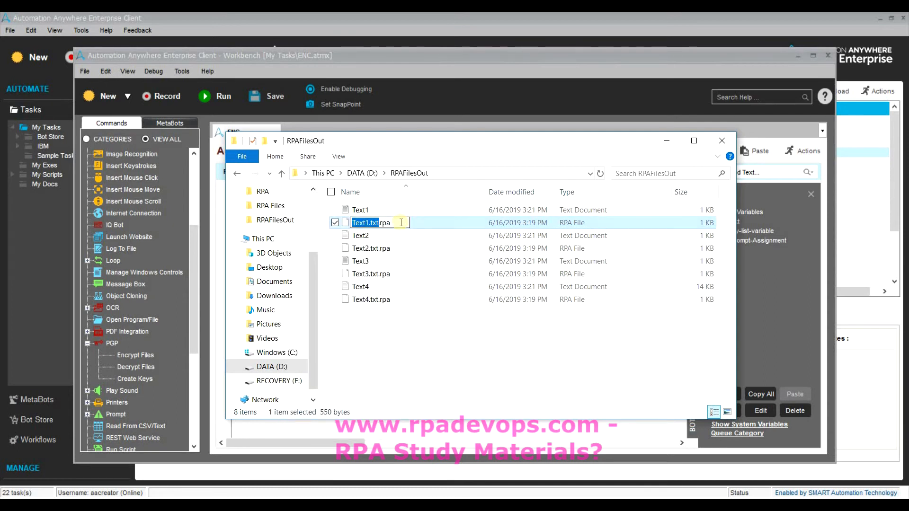
{"action": "left_click", "coordinate": [401, 222]}
{"action": "key", "text": "BackSpace"}
{"action": "key", "text": "BackSpace"}
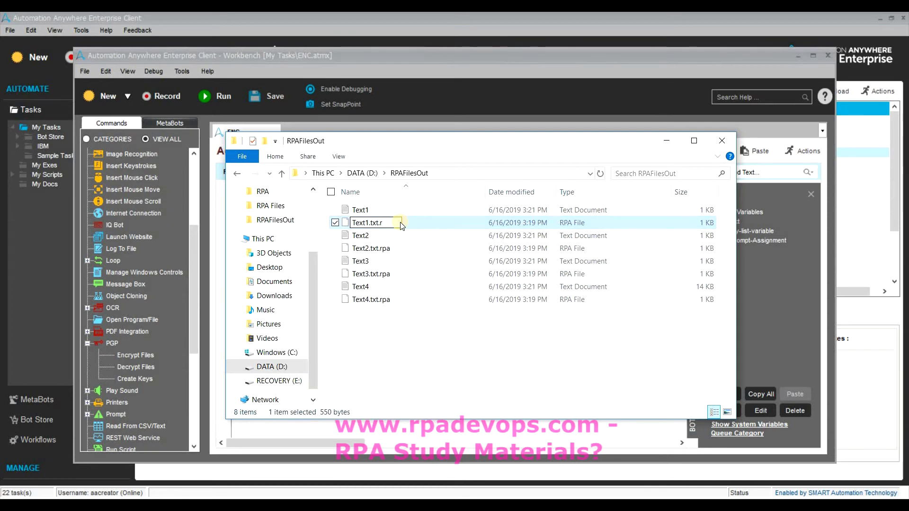
{"action": "key", "text": "BackSpace"}
{"action": "key", "text": "BackSpace"}
{"action": "key", "text": "Return"}
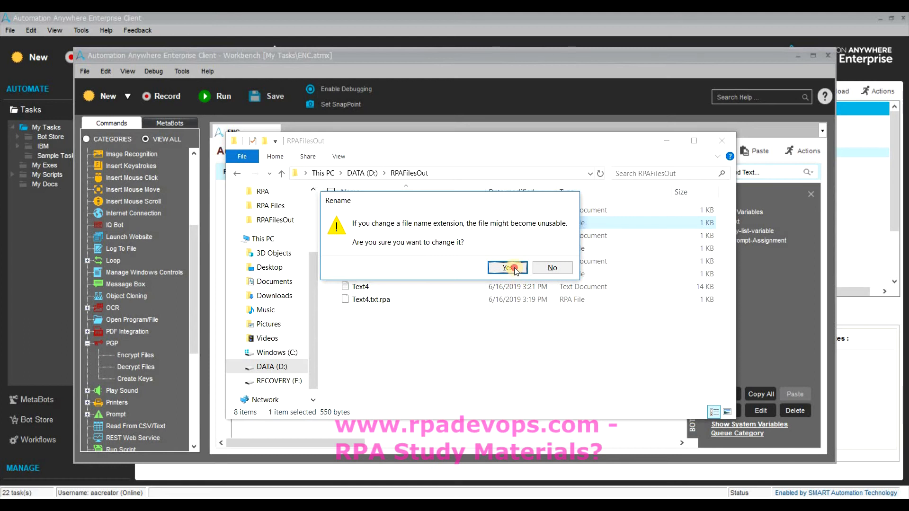
{"action": "left_click", "coordinate": [515, 268]}
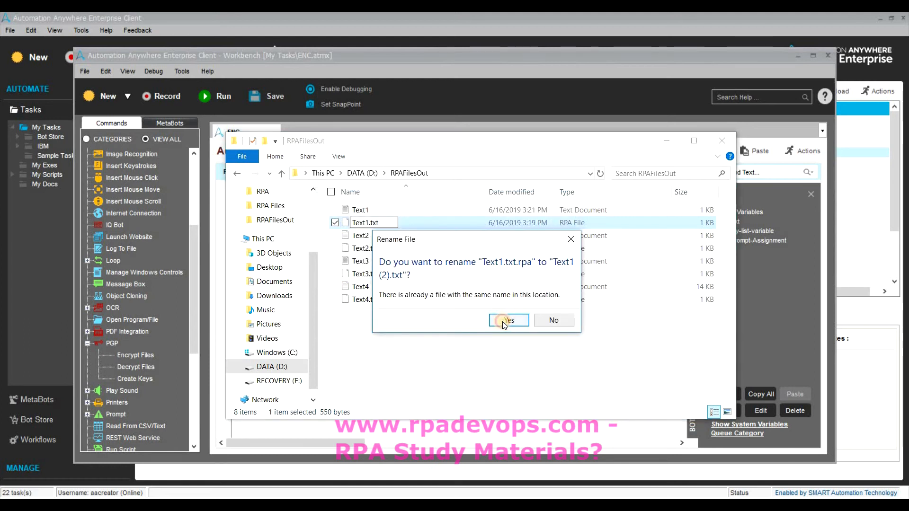
{"action": "left_click", "coordinate": [505, 320]}
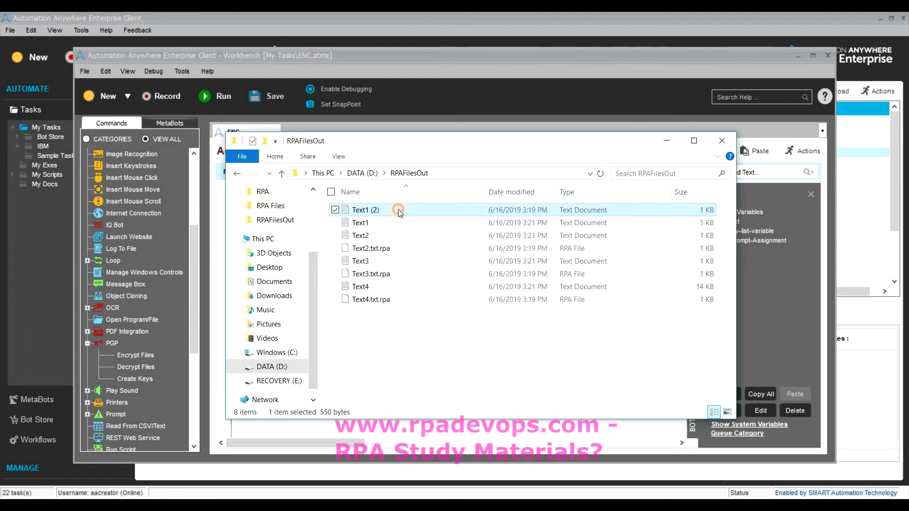
Open Text1 (2) to view its encrypted PGP message, then close it.
{"action": "double_click", "coordinate": [398, 211]}
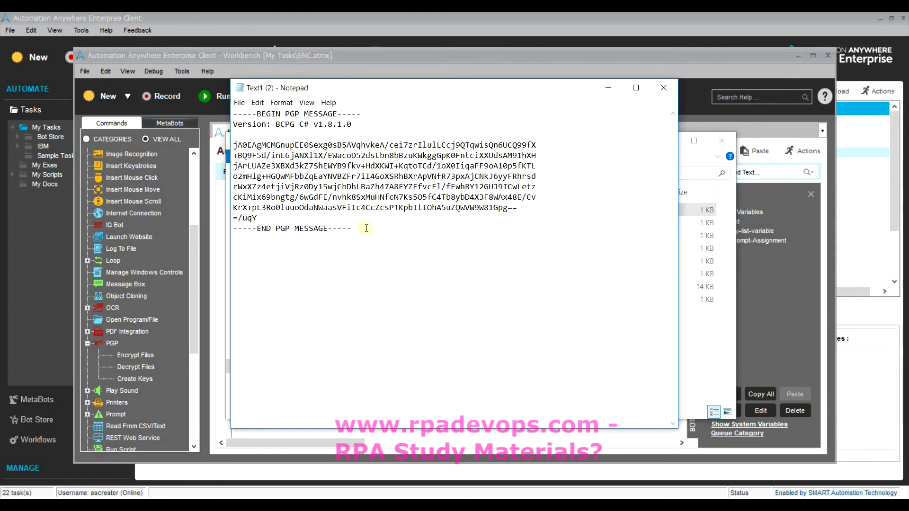
{"action": "left_click_drag", "start_coordinate": [366, 228], "coordinate": [232, 113]}
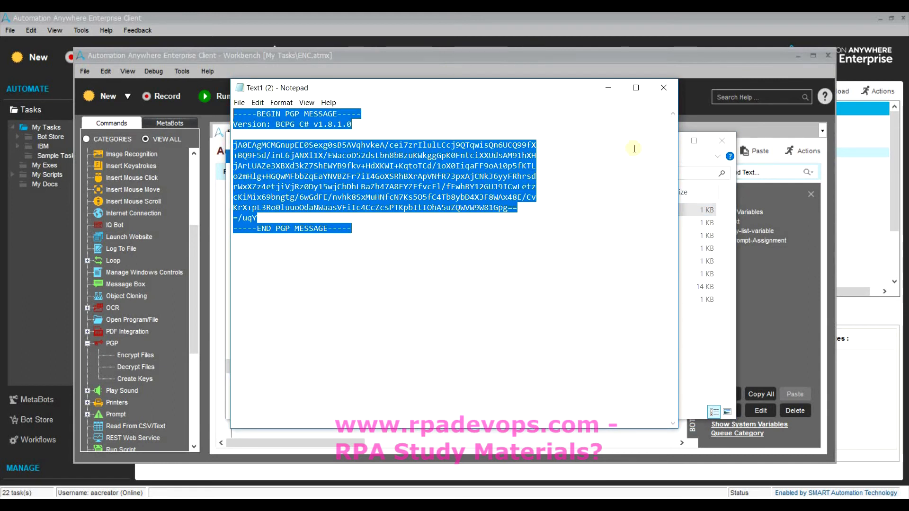
{"action": "left_click", "coordinate": [664, 87]}
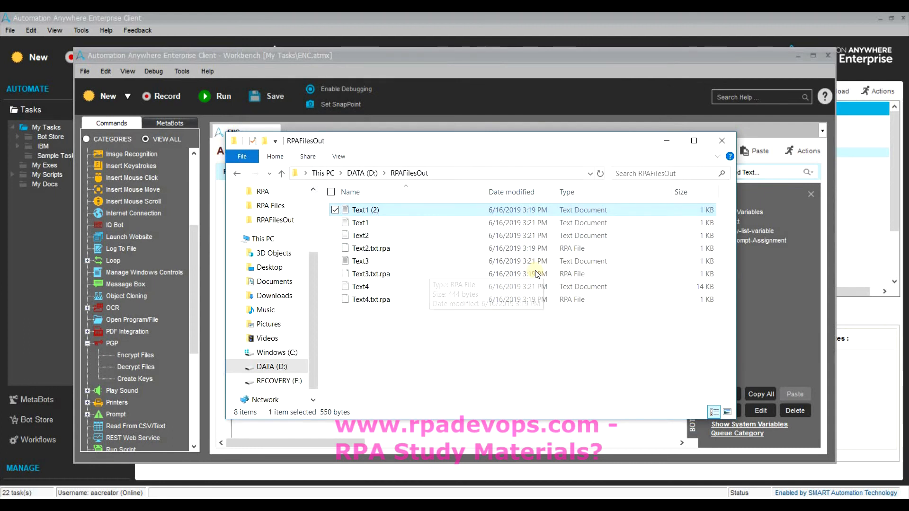
{"action": "left_click", "coordinate": [385, 250]}
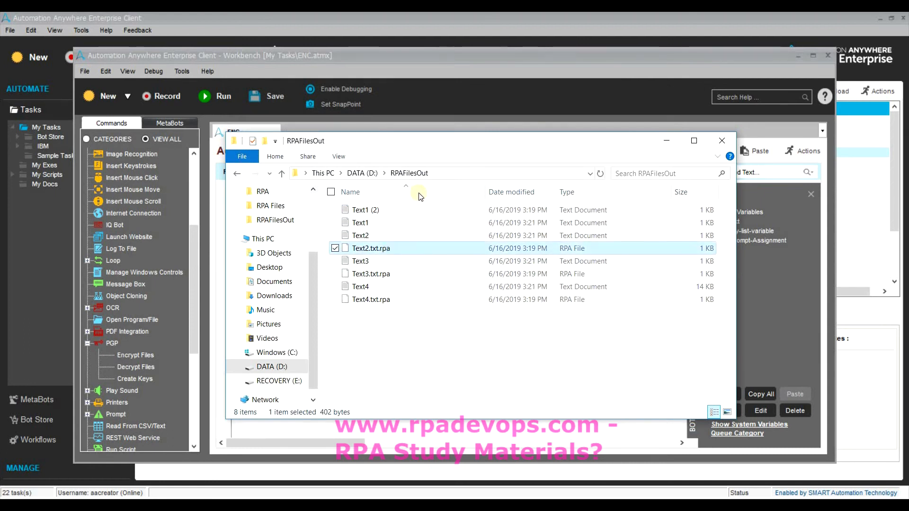
{"action": "left_click", "coordinate": [361, 225]}
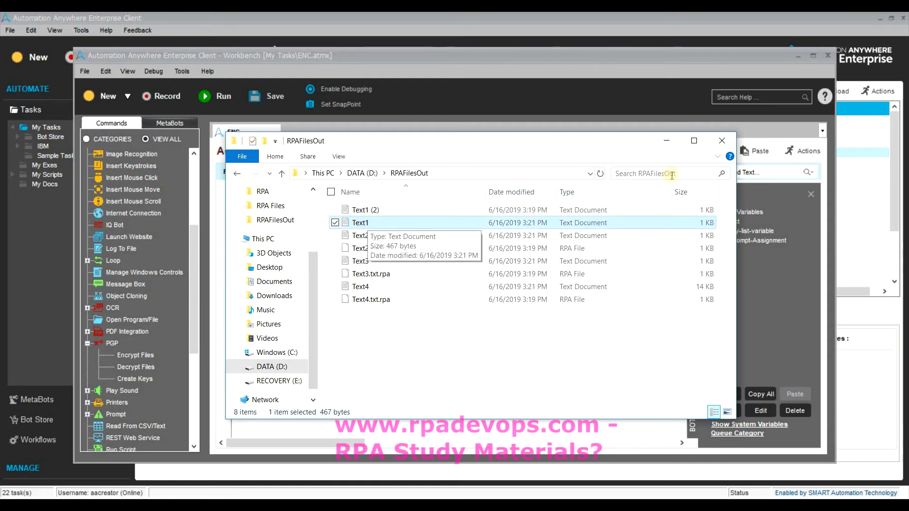
Uncheck Remove Extension in the PGP Decrypt Files step and save it.
{"action": "left_click", "coordinate": [666, 141]}
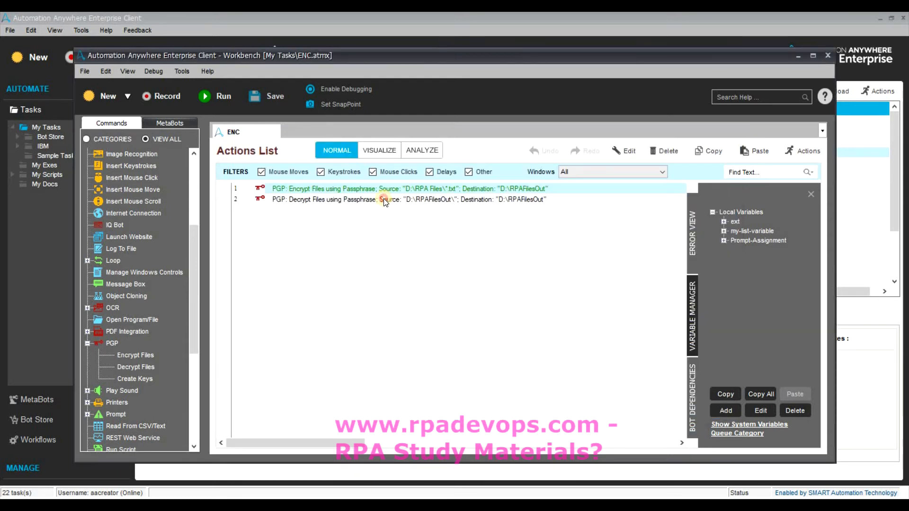
{"action": "double_click", "coordinate": [384, 198]}
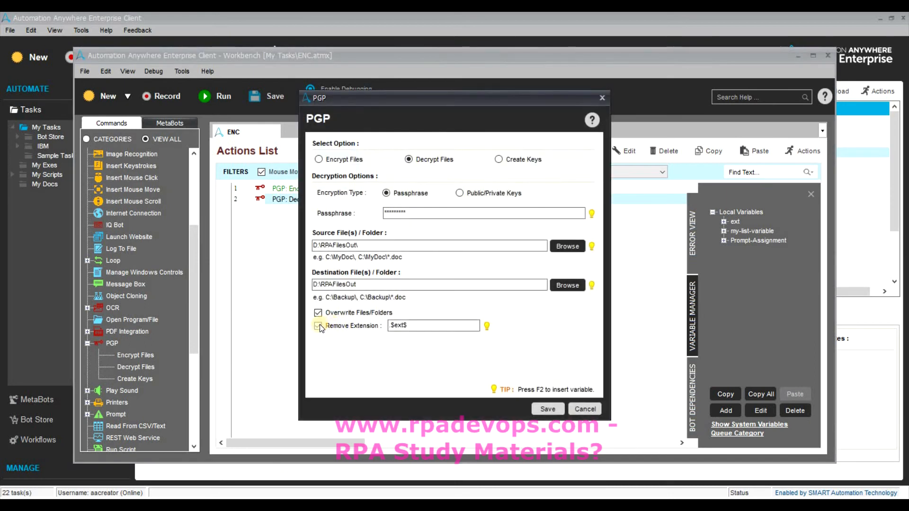
{"action": "left_click", "coordinate": [318, 325]}
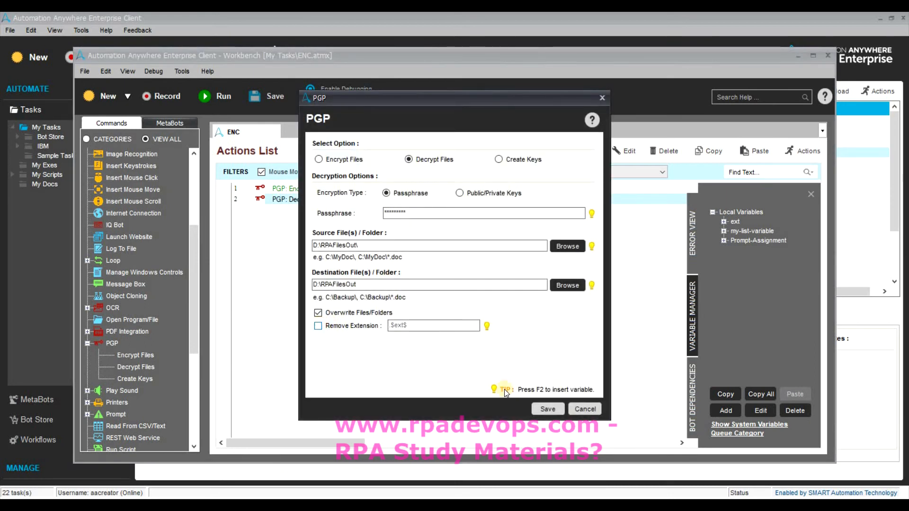
{"action": "left_click", "coordinate": [546, 409]}
{"action": "key", "text": "alt+Tab"}
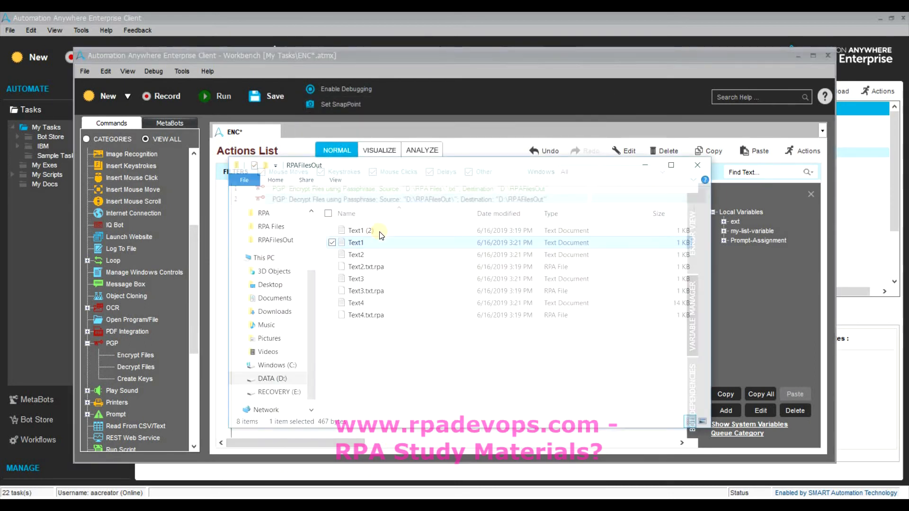
Delete the Text1, Text1 (2), Text2, Text3 and Text4 text files from RPAFilesOut.
{"action": "left_click", "coordinate": [414, 214]}
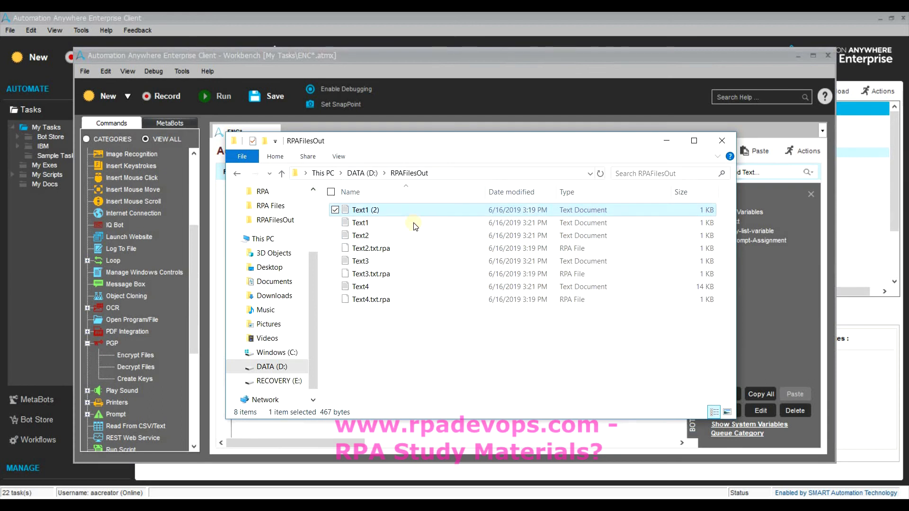
{"action": "left_click", "coordinate": [409, 224]}
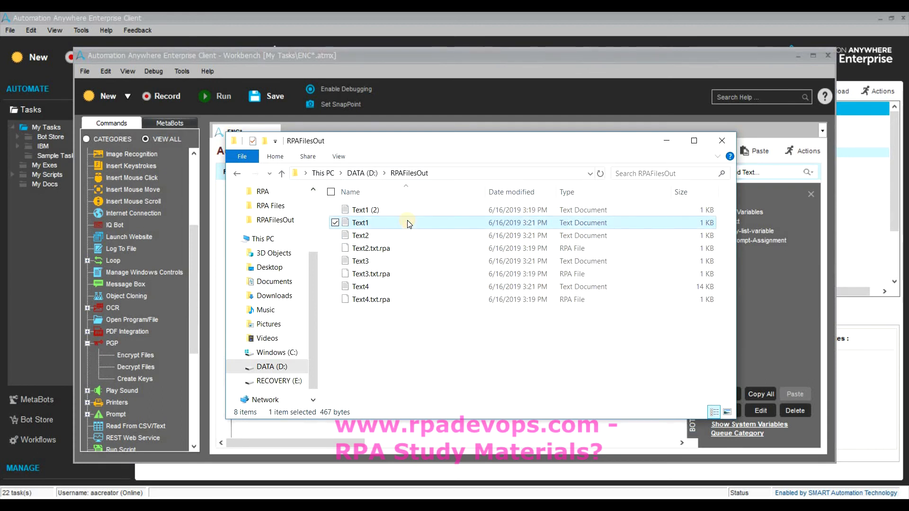
{"action": "key", "text": "shift+Up"}
{"action": "key", "text": "Delete"}
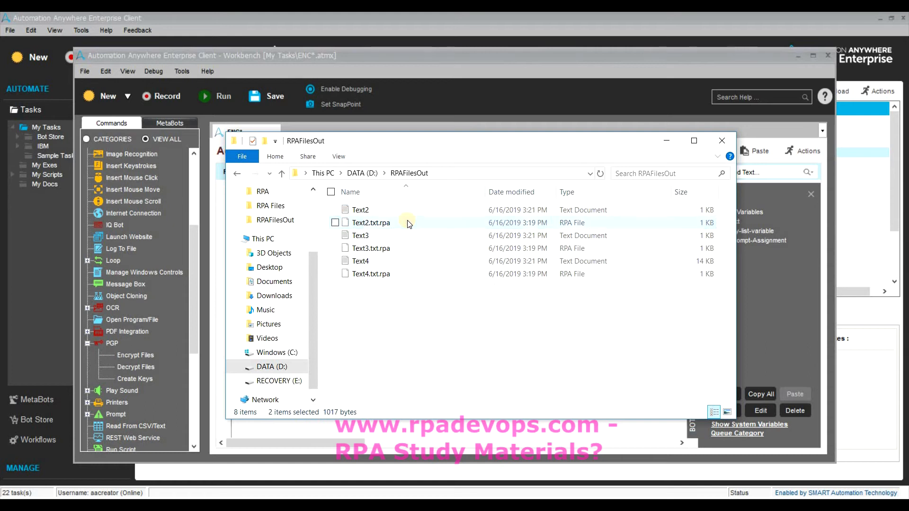
{"action": "left_click", "coordinate": [392, 210]}
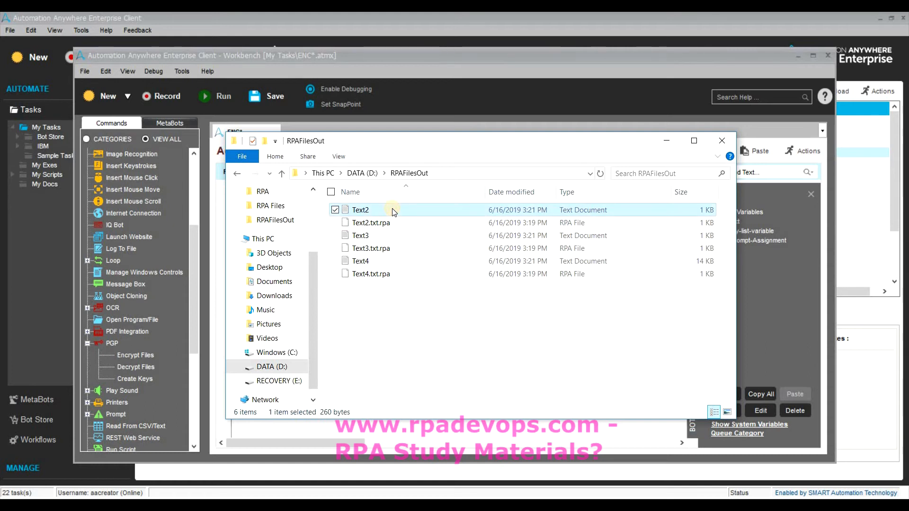
{"action": "key", "text": "Delete"}
{"action": "left_click", "coordinate": [388, 224]}
{"action": "key", "text": "Delete"}
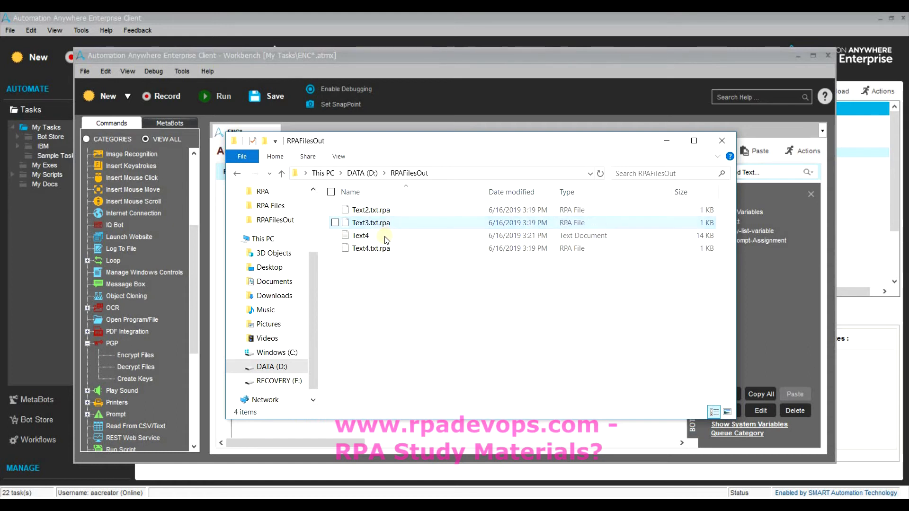
{"action": "left_click", "coordinate": [382, 236]}
{"action": "key", "text": "Delete"}
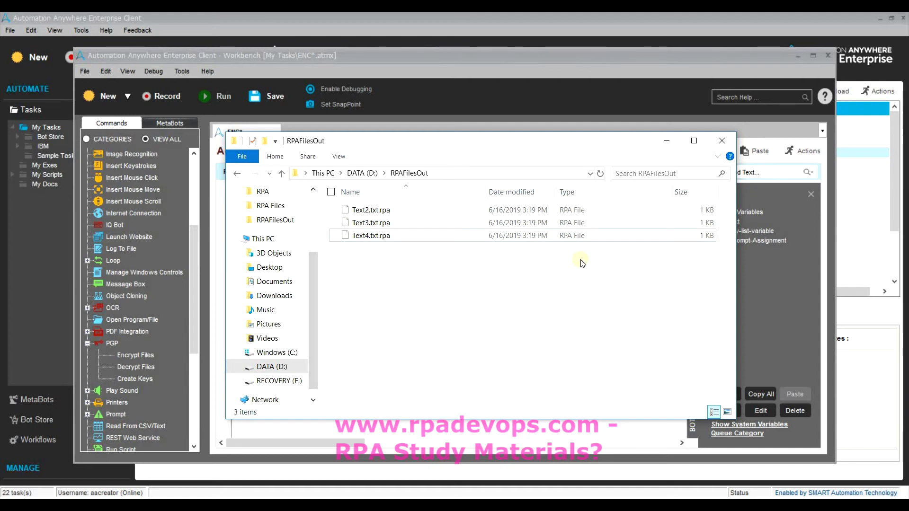
Create an empty folder named 'New folder' inside RPAFilesOut.
{"action": "left_click", "coordinate": [394, 505]}
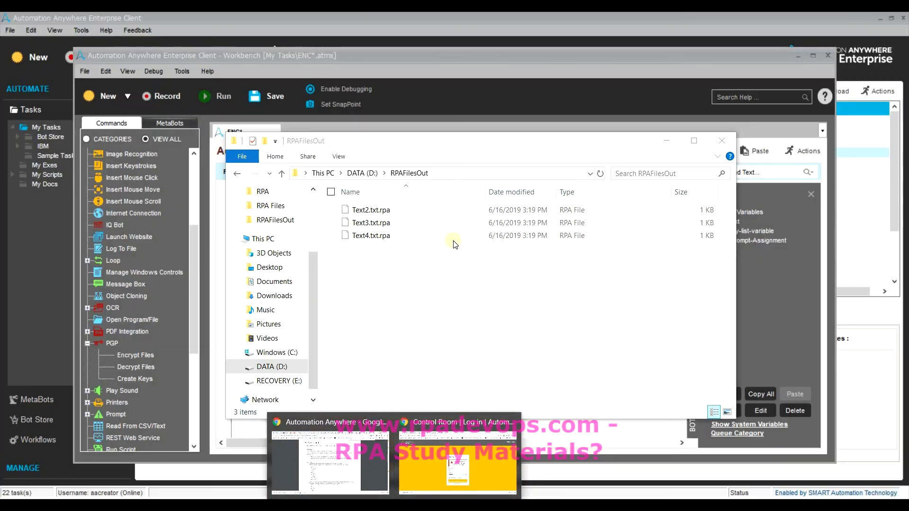
{"action": "left_click", "coordinate": [450, 271]}
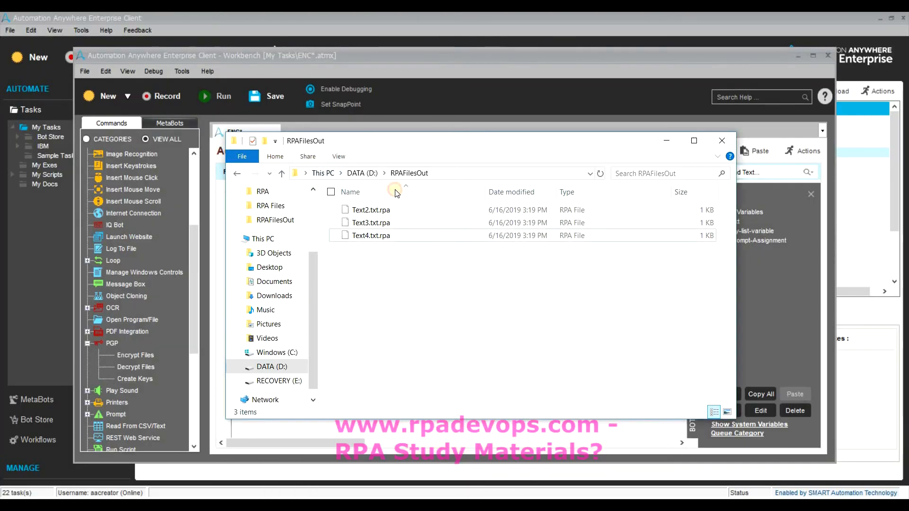
{"action": "left_click", "coordinate": [486, 191]}
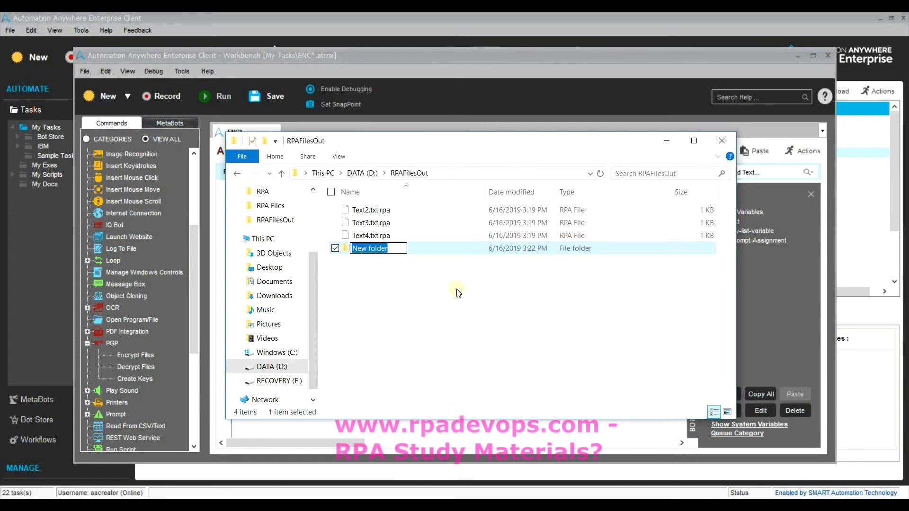
{"action": "left_click", "coordinate": [471, 362]}
Point the decrypt step's destination to D:\RPAFilesOut\New folder, then save and run ENC.
{"action": "key", "text": "alt+Tab"}
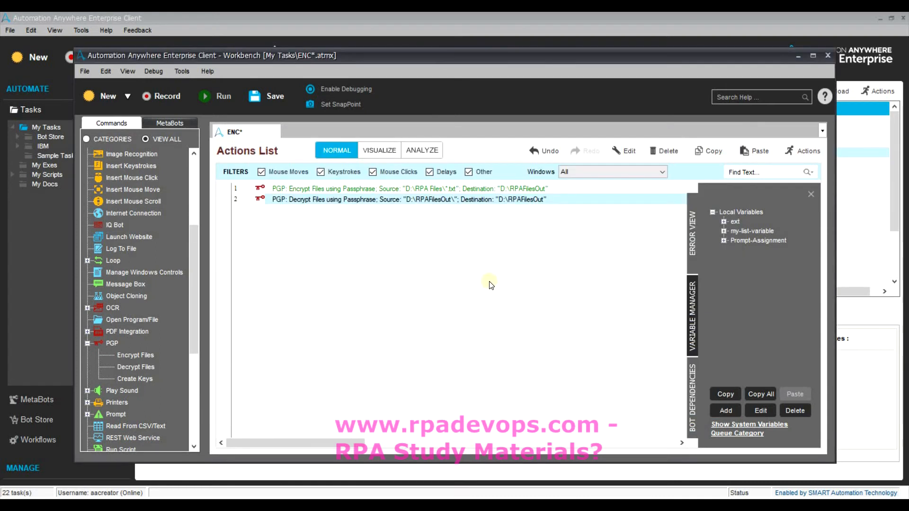
{"action": "double_click", "coordinate": [570, 356]}
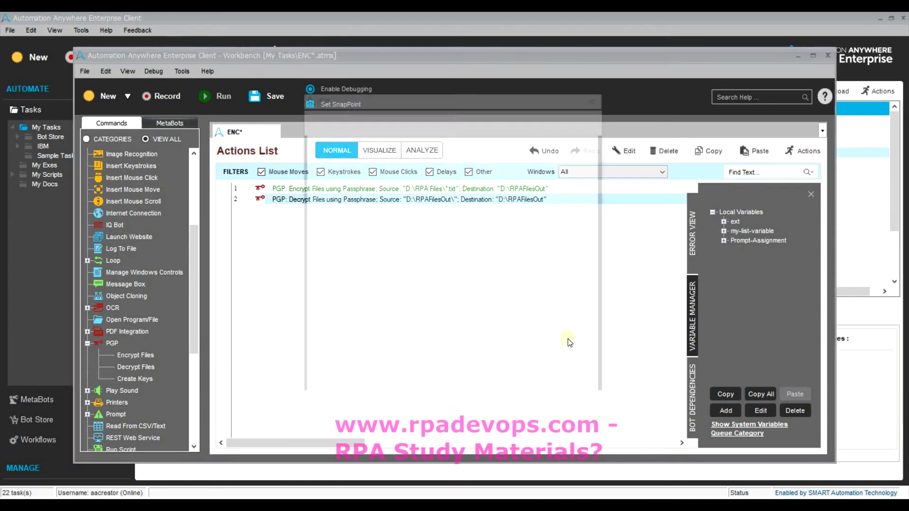
{"action": "left_click", "coordinate": [564, 283]}
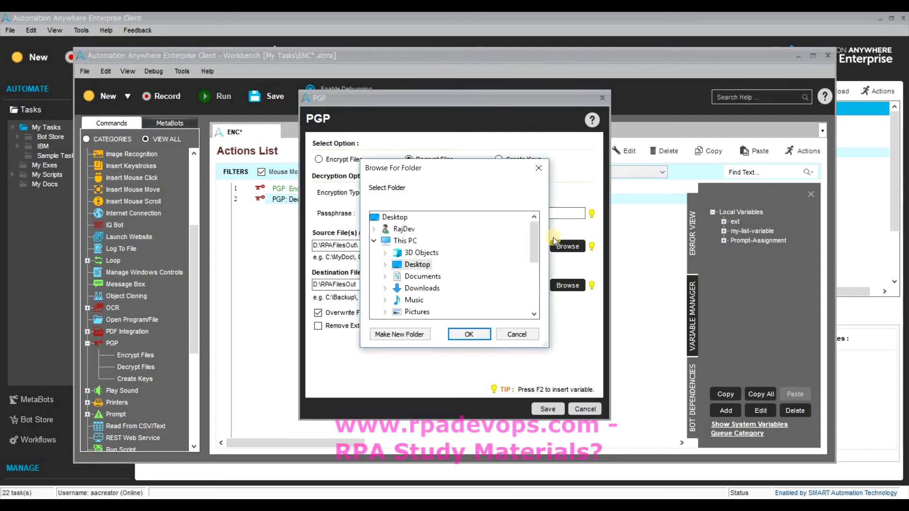
{"action": "left_click_drag", "start_coordinate": [534, 233], "coordinate": [533, 280]}
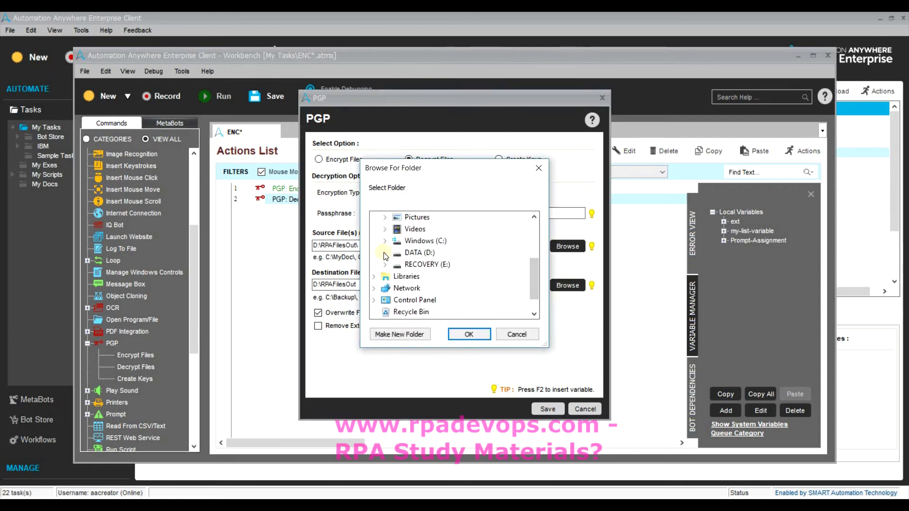
{"action": "left_click", "coordinate": [385, 252]}
{"action": "left_click", "coordinate": [537, 297]}
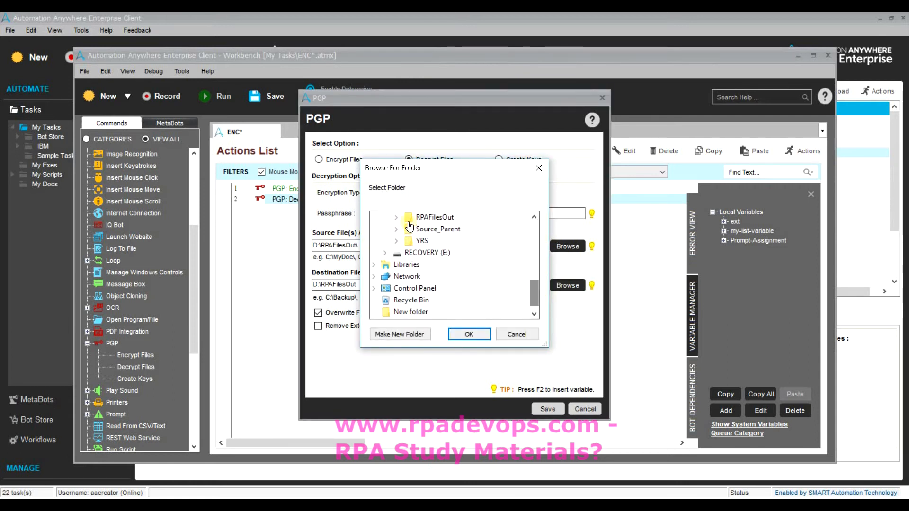
{"action": "left_click", "coordinate": [444, 229]}
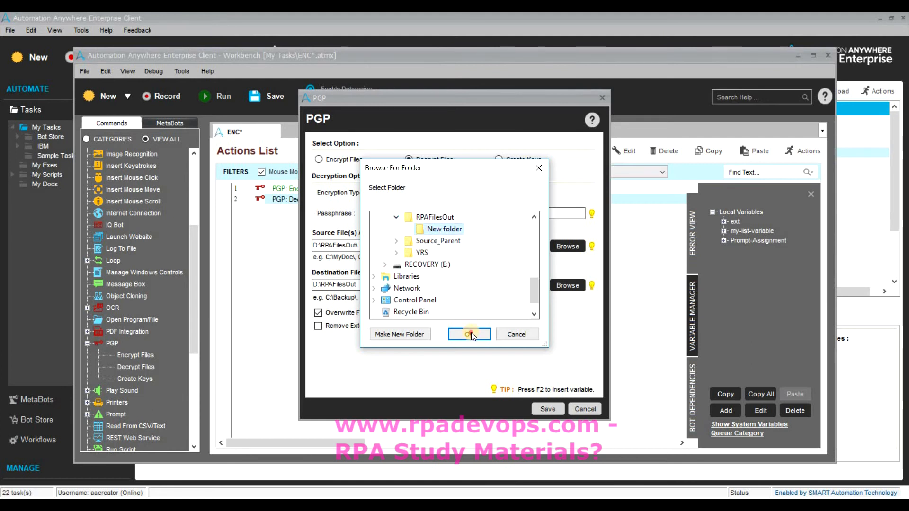
{"action": "left_click", "coordinate": [470, 334]}
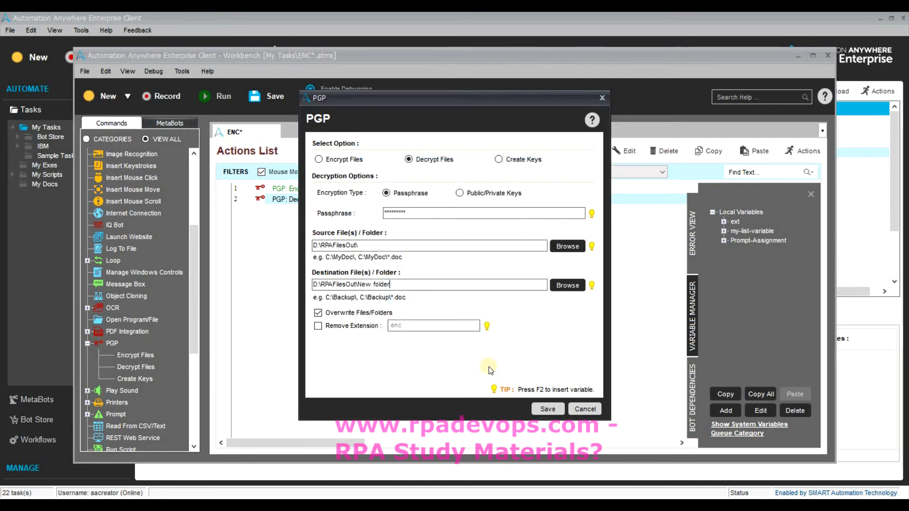
{"action": "left_click", "coordinate": [540, 409]}
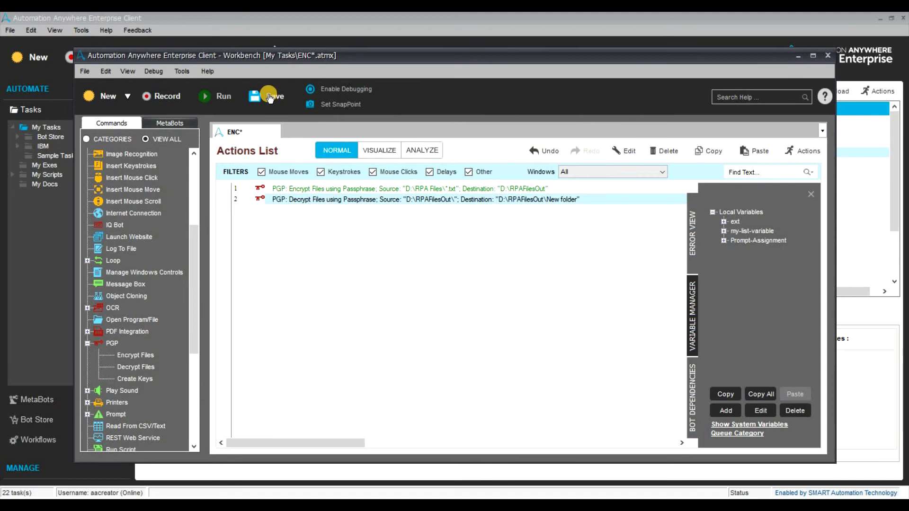
{"action": "left_click", "coordinate": [204, 95]}
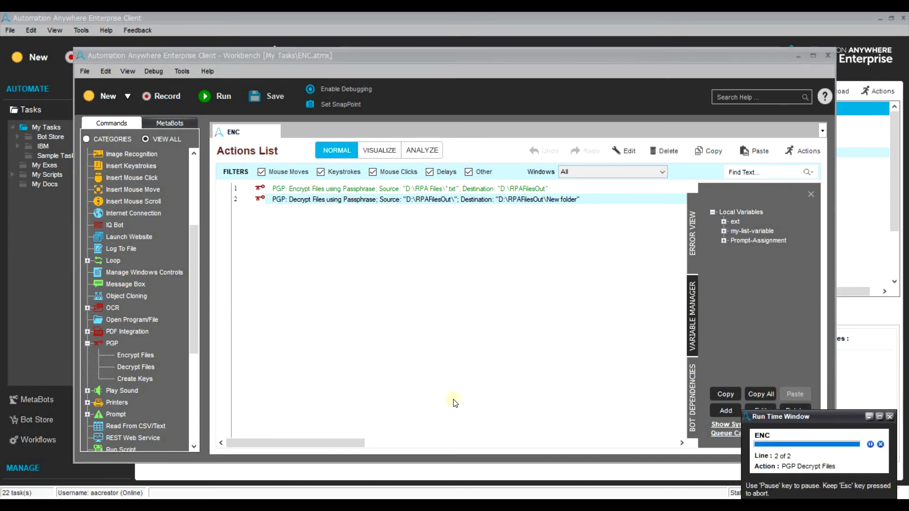
In New folder, rename Text2.txt.rpa to Text2.txt, accepting the extension-change warning.
{"action": "key", "text": "alt+Tab"}
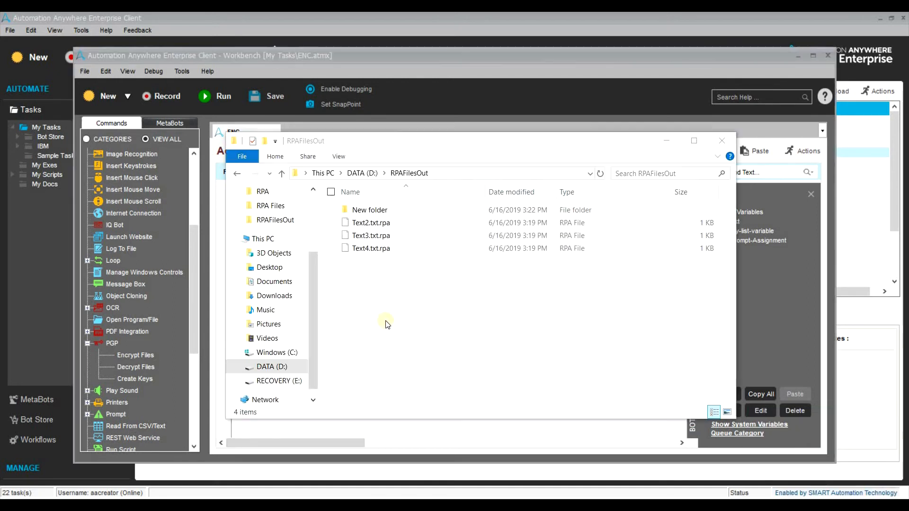
{"action": "double_click", "coordinate": [408, 209]}
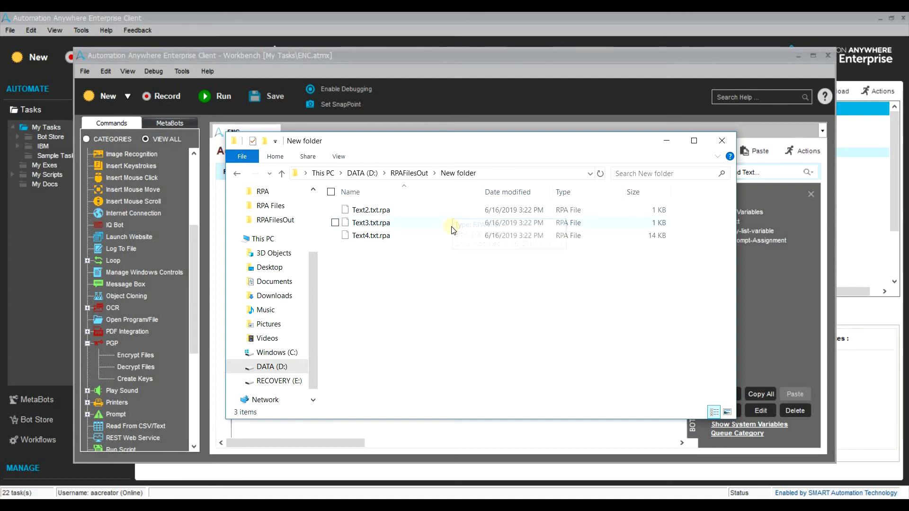
{"action": "left_click", "coordinate": [458, 212]}
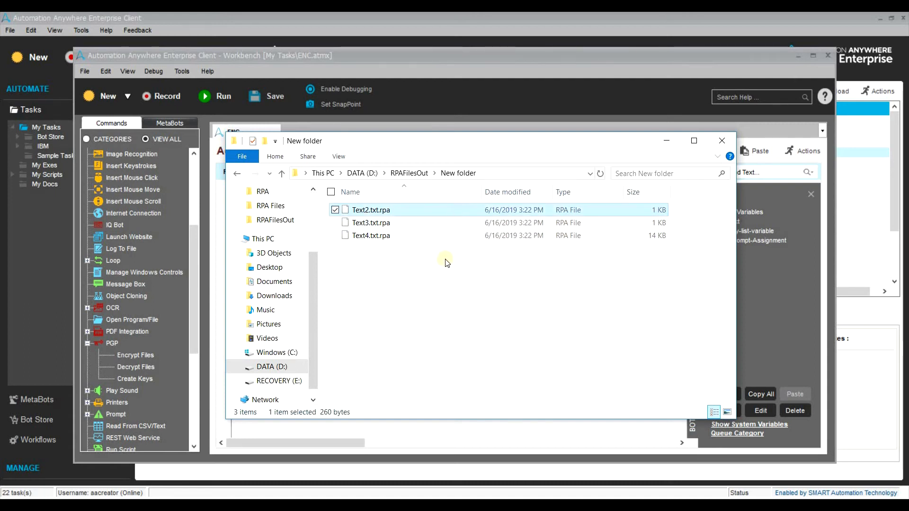
{"action": "right_click", "coordinate": [458, 213]}
{"action": "left_click", "coordinate": [392, 406]}
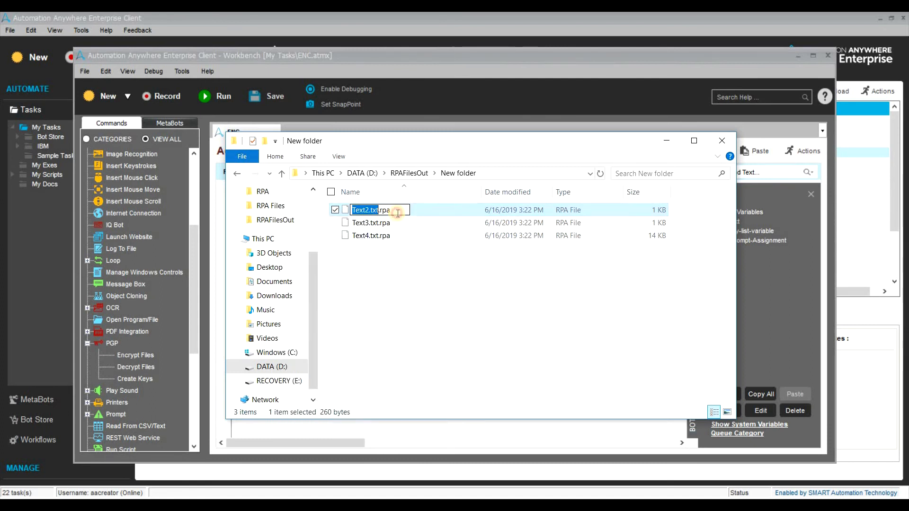
{"action": "left_click", "coordinate": [398, 213]}
{"action": "key", "text": "BackSpace"}
{"action": "key", "text": "BackSpace"}
{"action": "key", "text": "BackSpace"}
{"action": "key", "text": "BackSpace"}
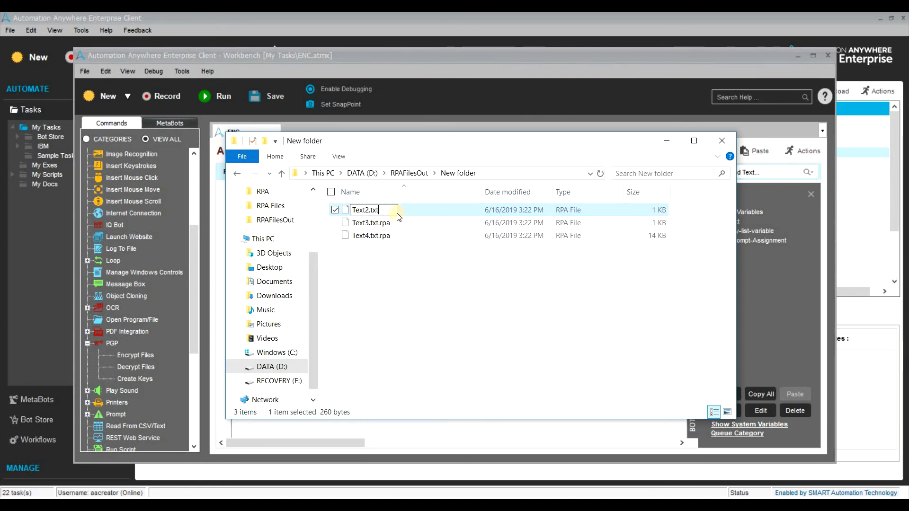
{"action": "key", "text": "Return"}
{"action": "left_click", "coordinate": [508, 268]}
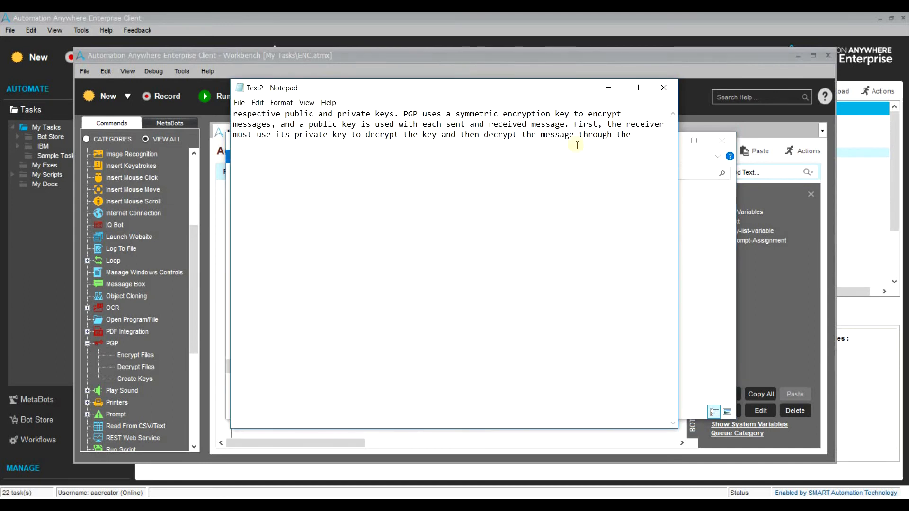
Check Text2's decrypted text in Notepad, then minimize it.
{"action": "key", "text": "ctrl+a"}
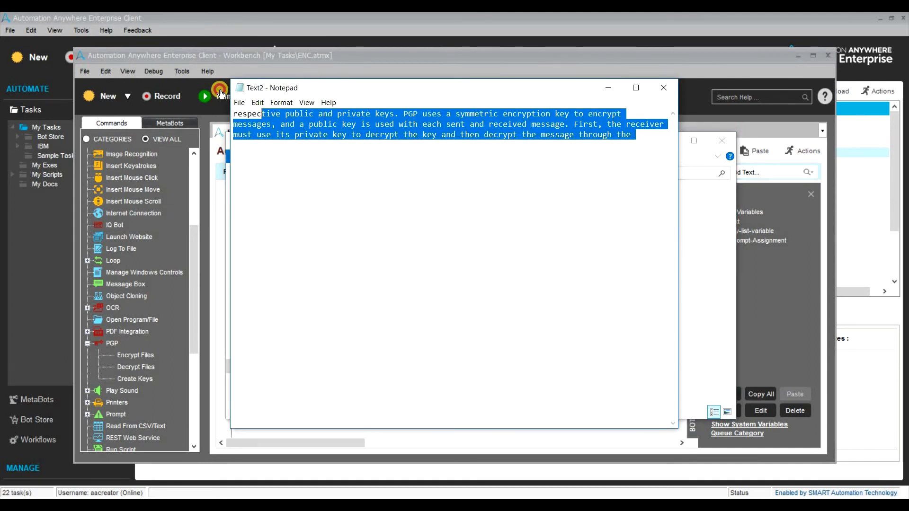
{"action": "left_click", "coordinate": [434, 198]}
{"action": "left_click", "coordinate": [608, 88]}
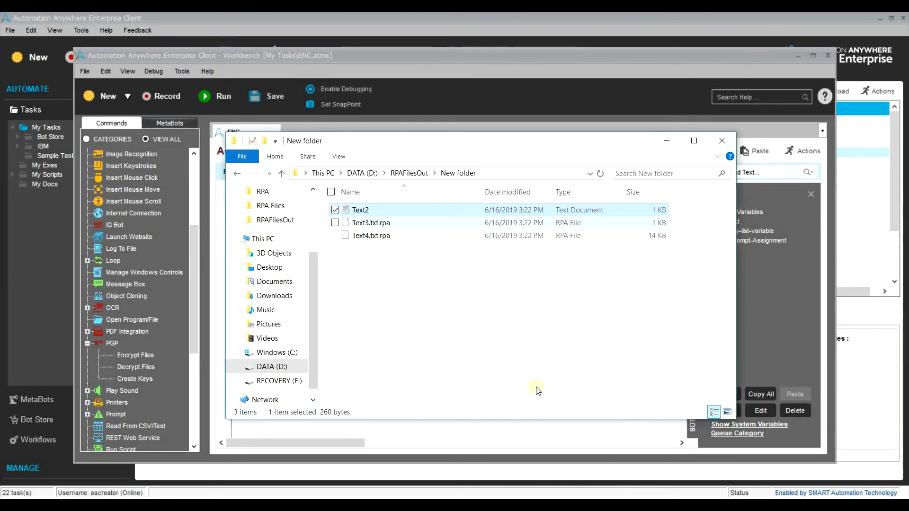
Reopen the decrypt step, choose Public/Private Keys encryption, and bring up the PGP slide.
{"action": "key", "text": "alt+Tab"}
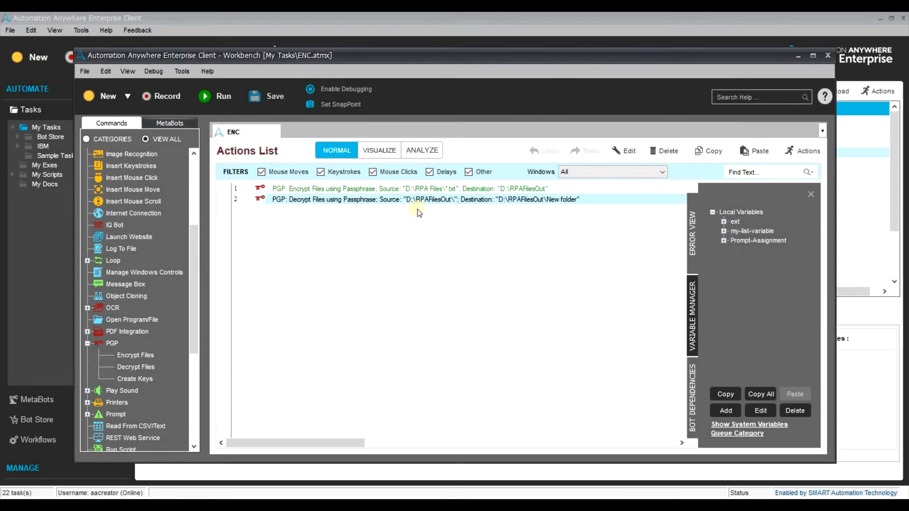
{"action": "left_click", "coordinate": [420, 202]}
{"action": "double_click", "coordinate": [423, 200]}
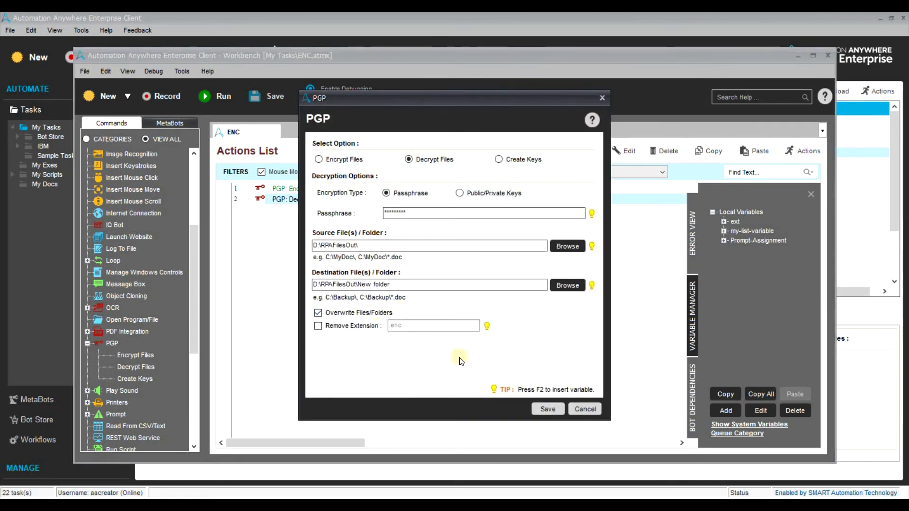
{"action": "left_click", "coordinate": [461, 193]}
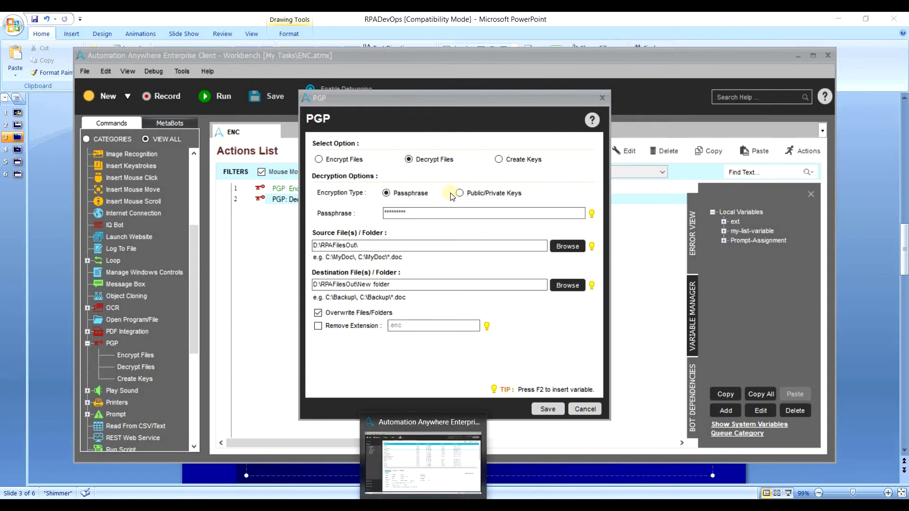
{"action": "left_click", "coordinate": [471, 195]}
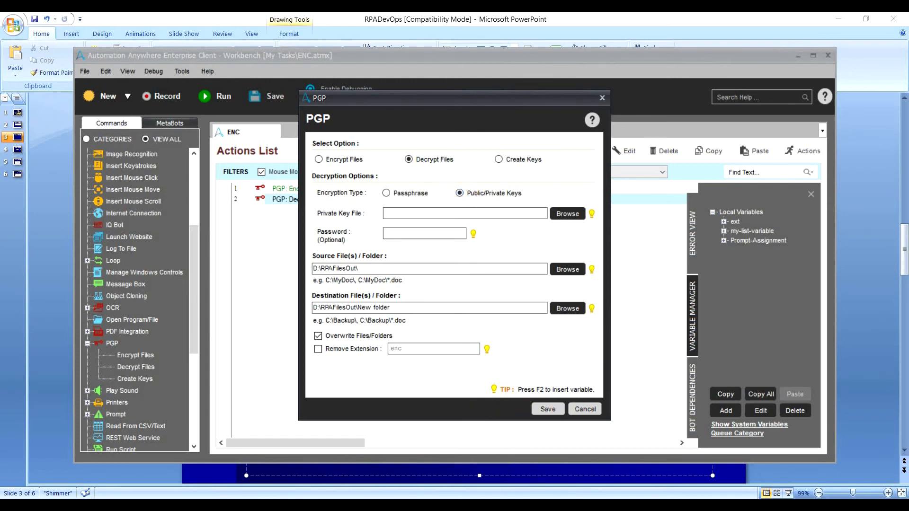
{"action": "key", "text": "alt+Tab"}
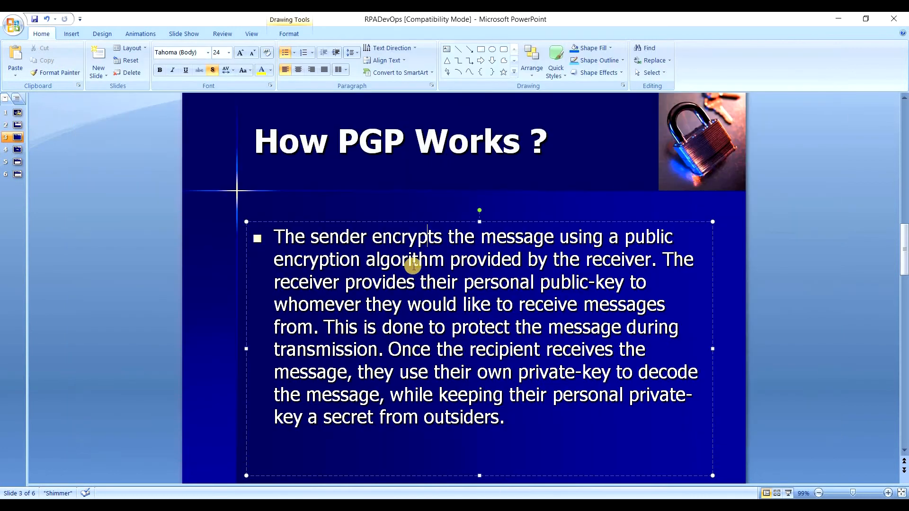
Go over the 'How PGP Works ?' slide, then return to the PGP decrypt settings.
{"action": "left_click", "coordinate": [655, 261]}
{"action": "mouse_move", "coordinate": [482, 505]}
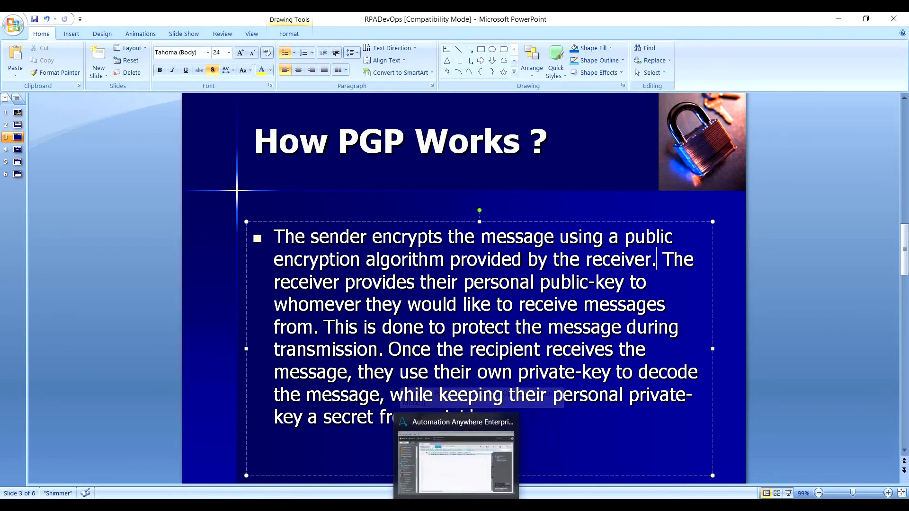
{"action": "left_click", "coordinate": [457, 506]}
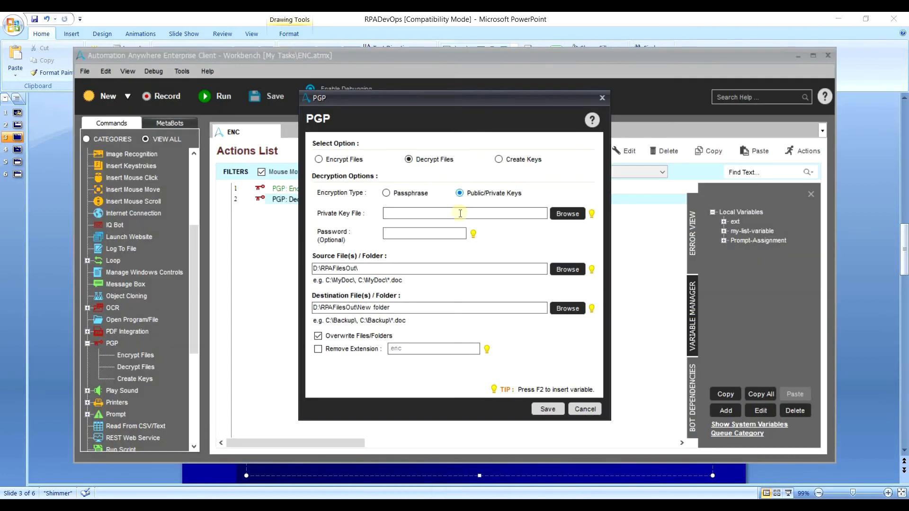
Switch the PGP action to Create Keys and make a new Keys folder on D: for the keys.
{"action": "left_click", "coordinate": [499, 160]}
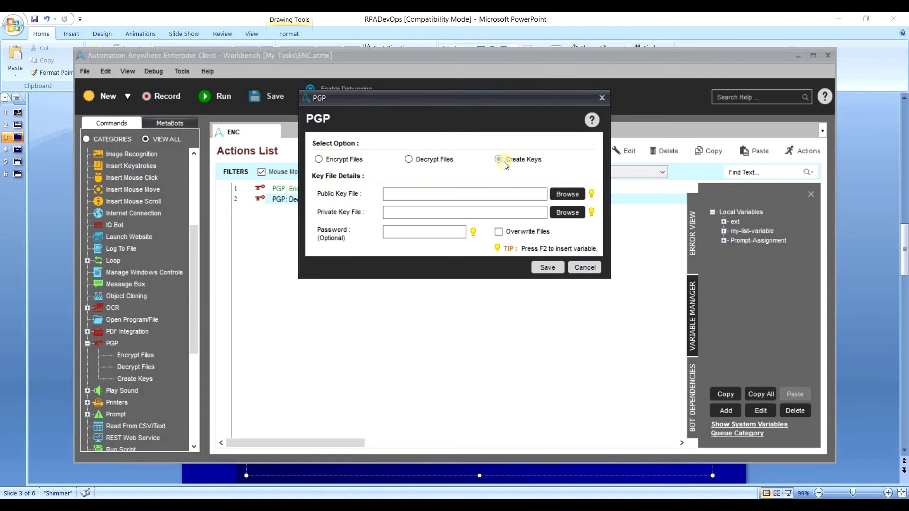
{"action": "left_click", "coordinate": [408, 196]}
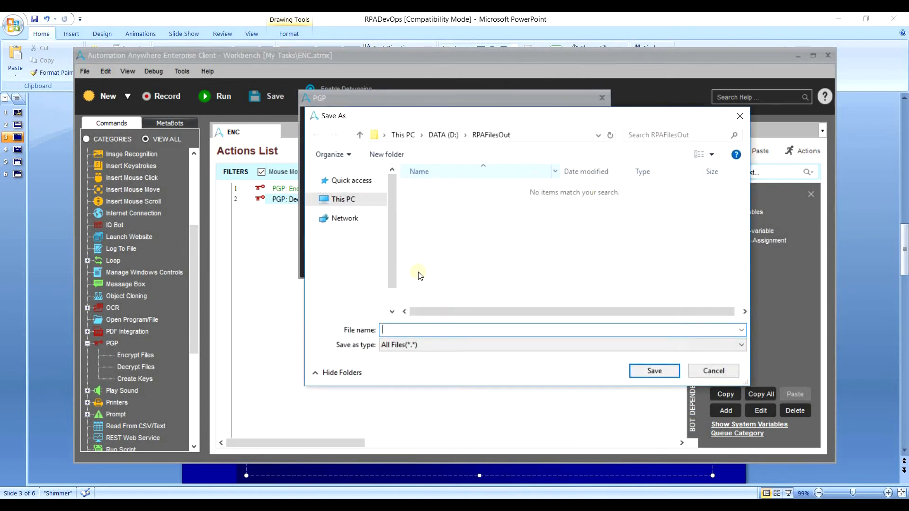
{"action": "left_click_drag", "start_coordinate": [393, 277], "coordinate": [392, 303]}
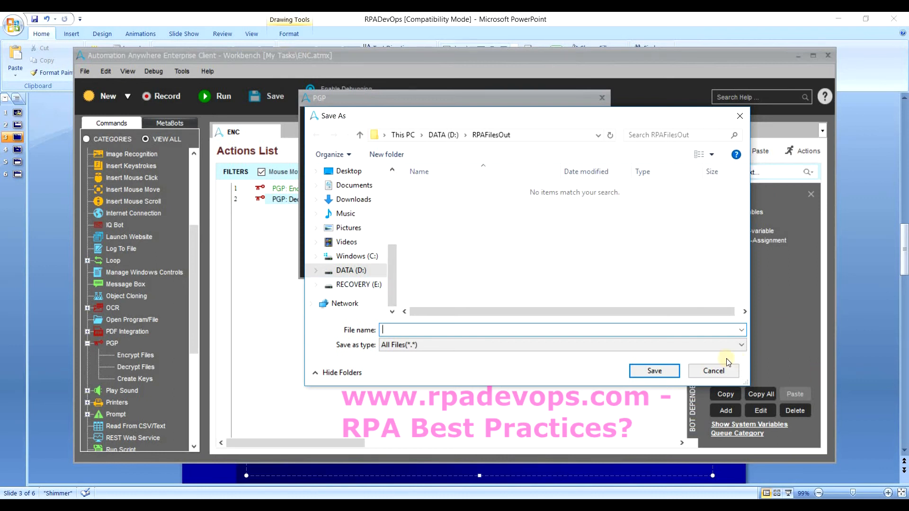
{"action": "left_click", "coordinate": [361, 285]}
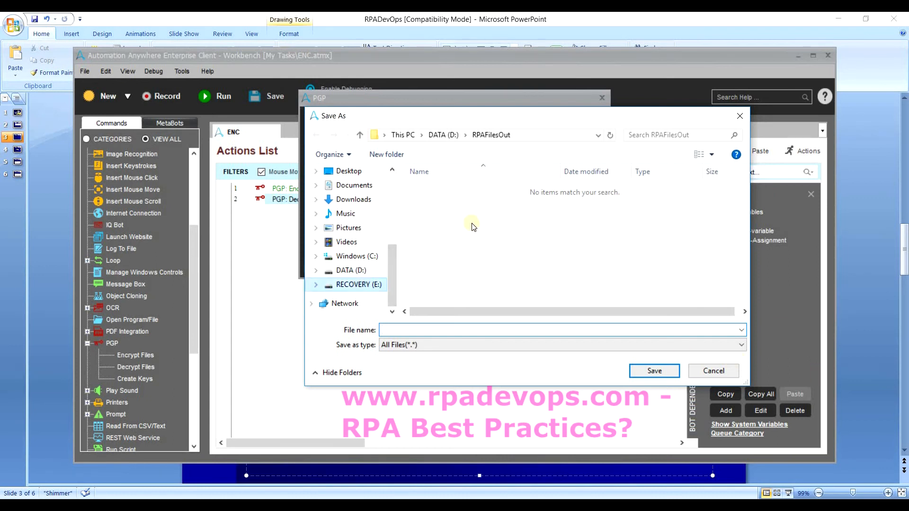
{"action": "left_click", "coordinate": [377, 271]}
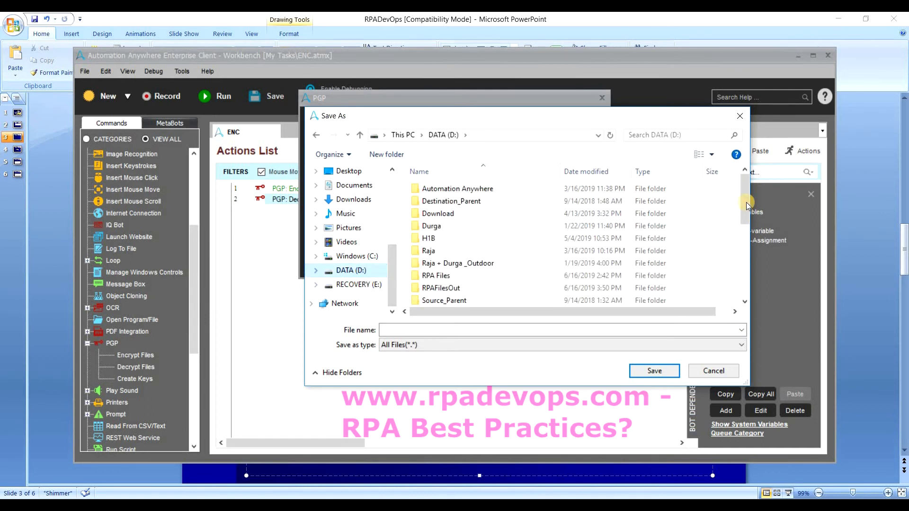
{"action": "scroll", "coordinate": [741, 299], "scroll_direction": "down", "scroll_amount": 3}
{"action": "scroll", "coordinate": [742, 299], "scroll_direction": "down", "scroll_amount": 2}
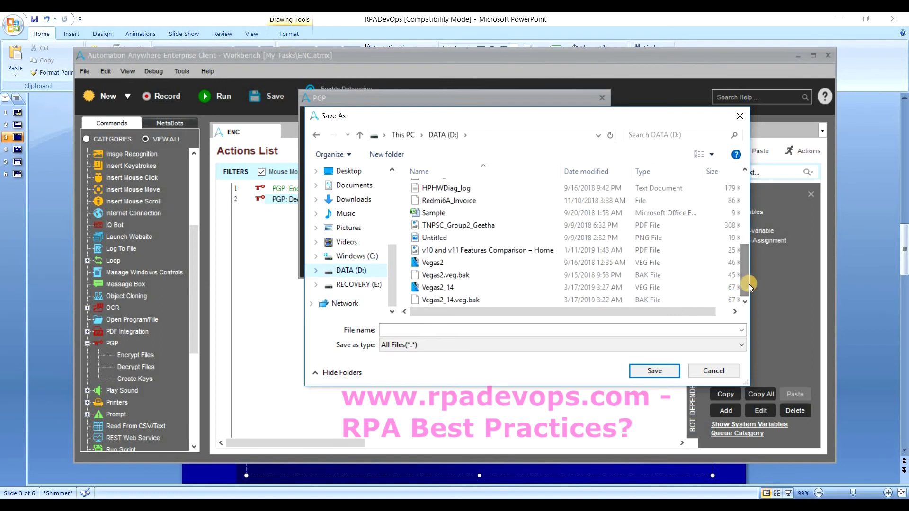
{"action": "scroll", "coordinate": [733, 208], "scroll_direction": "up", "scroll_amount": 5}
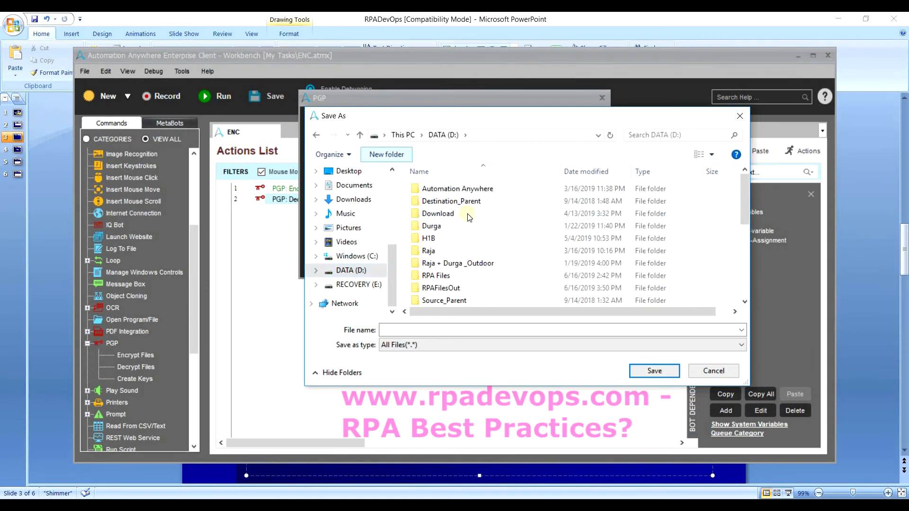
{"action": "type", "text": "Keys"}
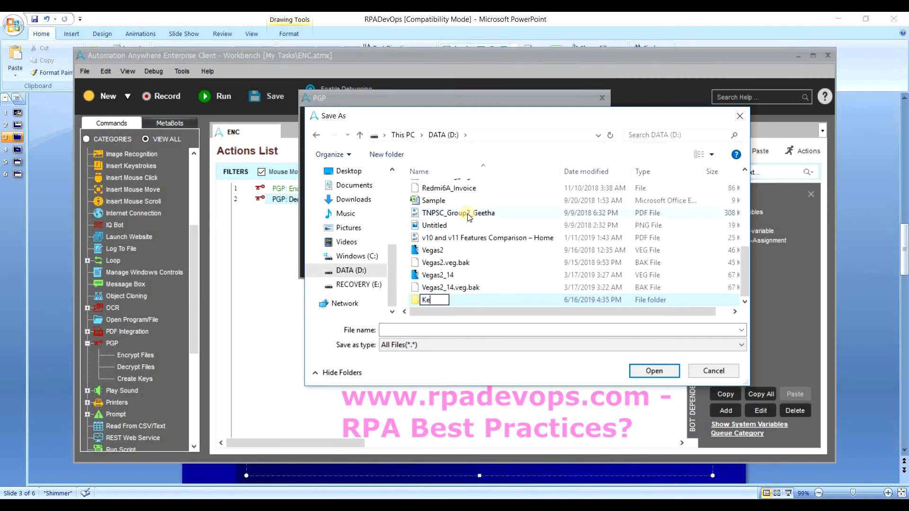
{"action": "left_click", "coordinate": [513, 299]}
{"action": "double_click", "coordinate": [513, 299]}
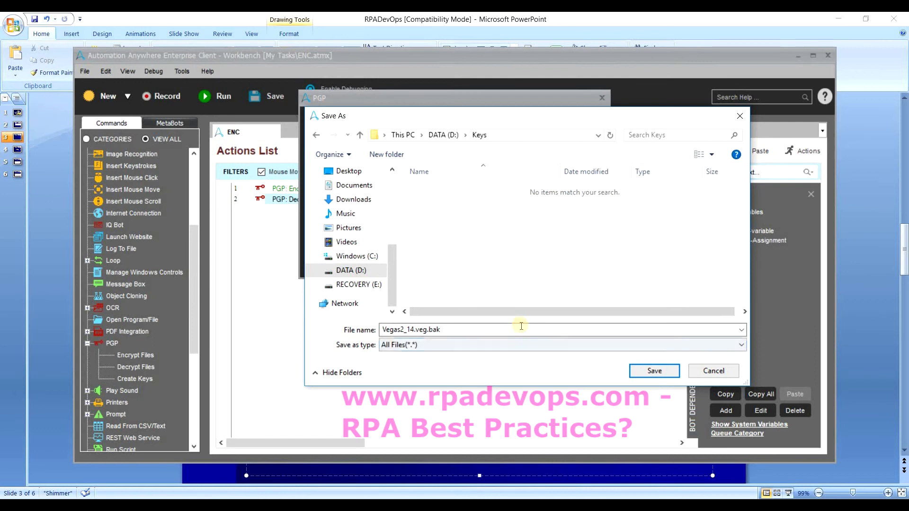
Set the key files to D:\Keys\Public.txt and D:\Keys\Private.txt, apply, and save ENC.
{"action": "double_click", "coordinate": [520, 325]}
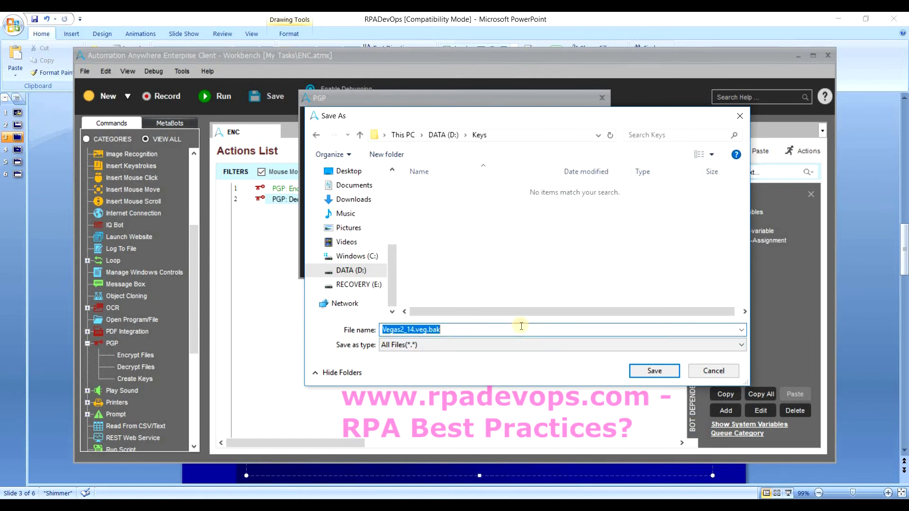
{"action": "type", "text": "Public"}
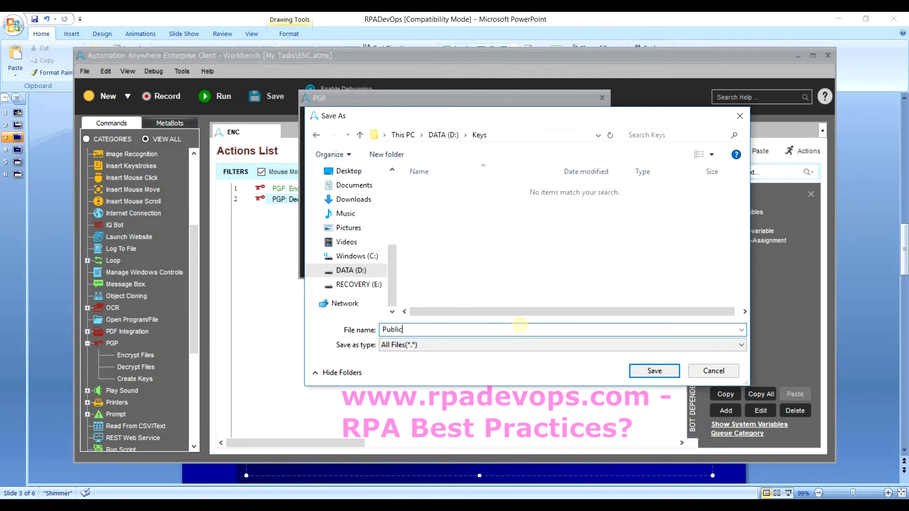
{"action": "left_click", "coordinate": [653, 370]}
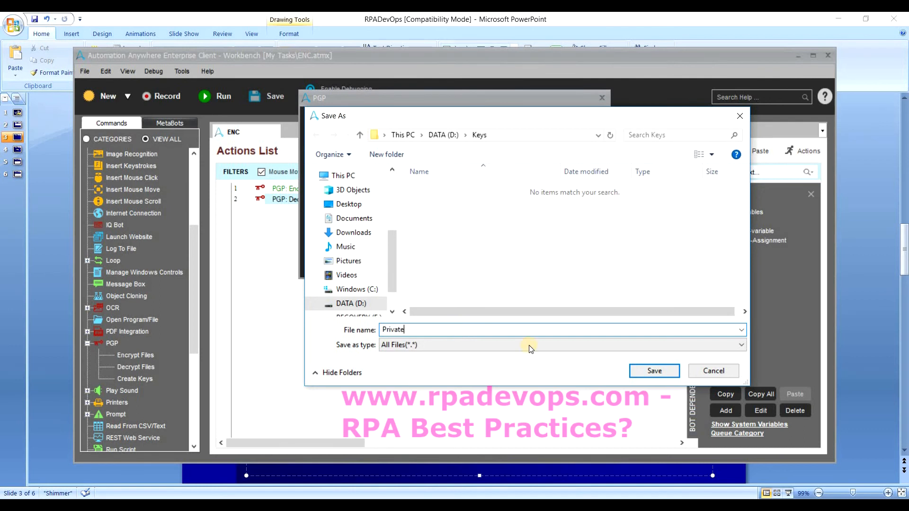
{"action": "left_click", "coordinate": [653, 370]}
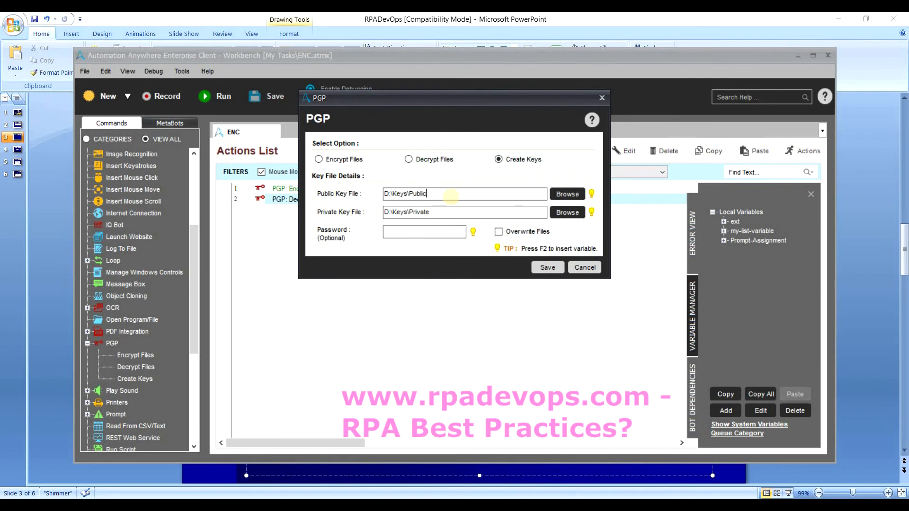
{"action": "type", "text": "xttx"}
{"action": "left_click", "coordinate": [548, 267]}
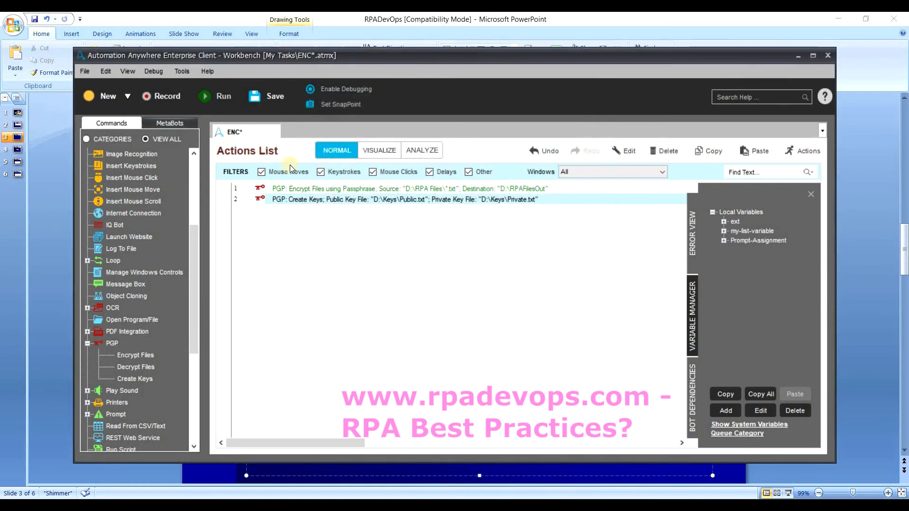
{"action": "left_click", "coordinate": [264, 108]}
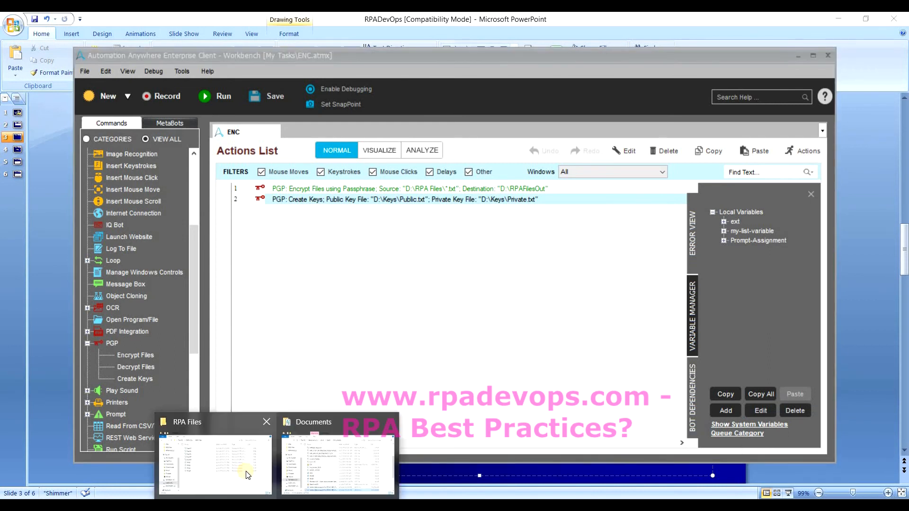
Open D:\Keys in Explorer and inspect the generated Public and Private key files.
{"action": "left_click", "coordinate": [244, 473]}
{"action": "left_click", "coordinate": [357, 173]}
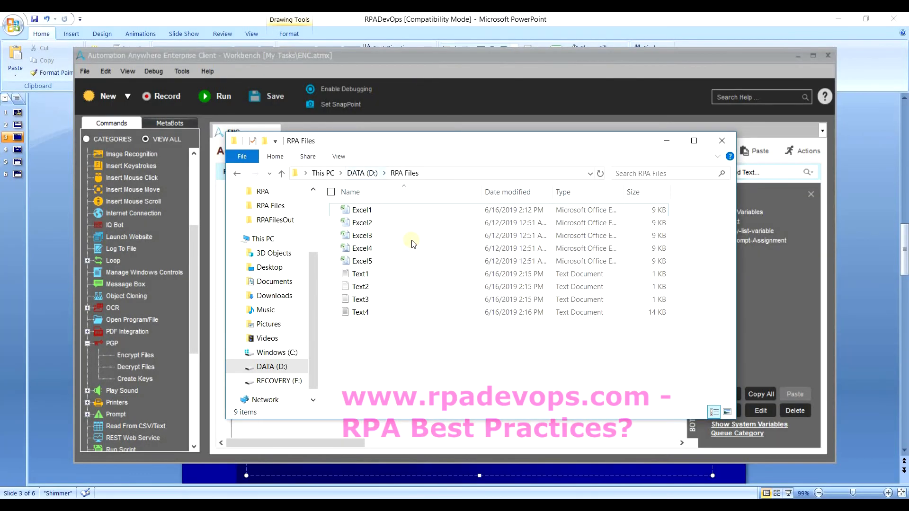
{"action": "double_click", "coordinate": [404, 279]}
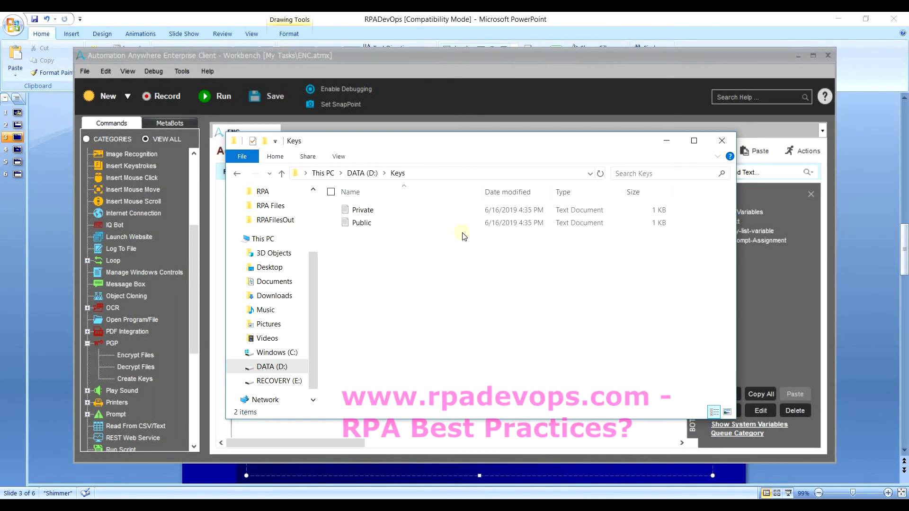
{"action": "left_click", "coordinate": [491, 223]}
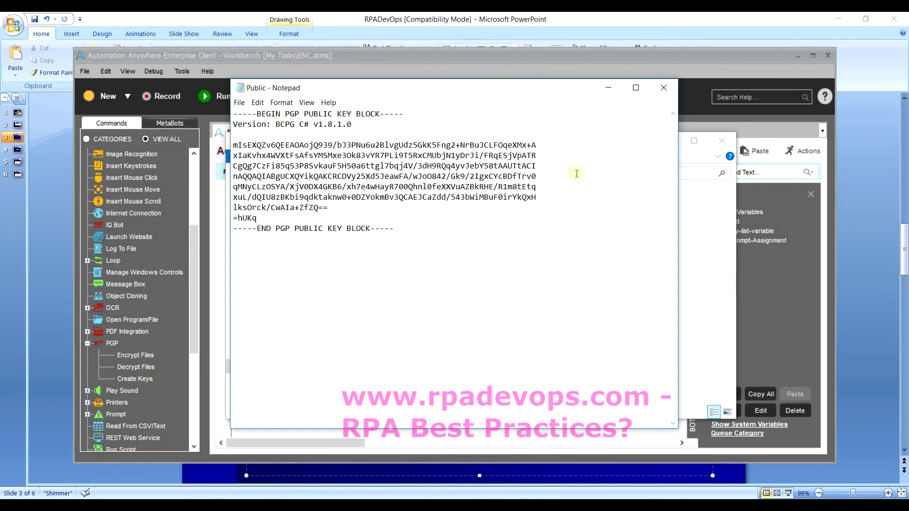
{"action": "left_click", "coordinate": [664, 88]}
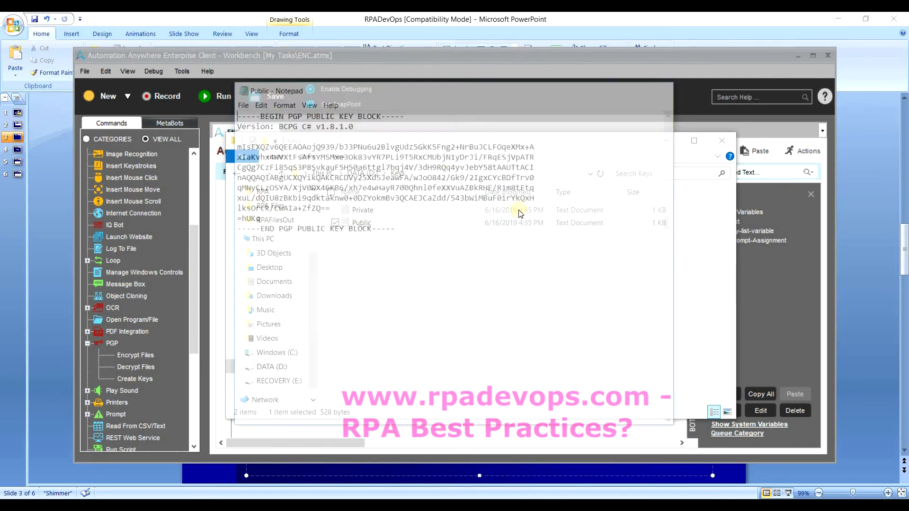
{"action": "double_click", "coordinate": [519, 212]}
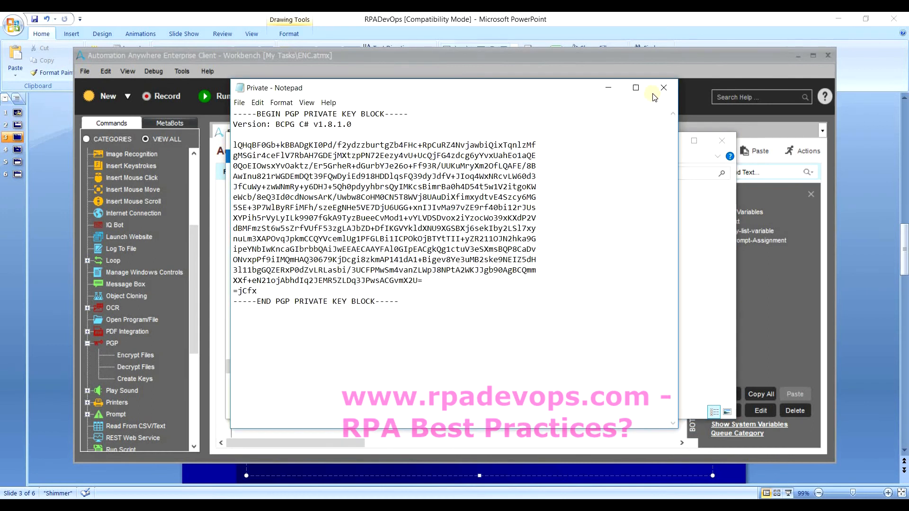
{"action": "left_click", "coordinate": [663, 88]}
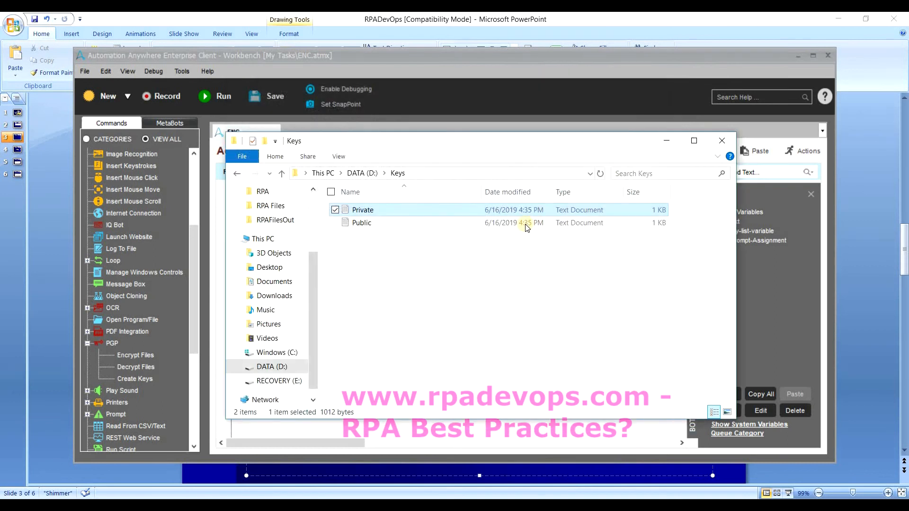
{"action": "left_click", "coordinate": [526, 226]}
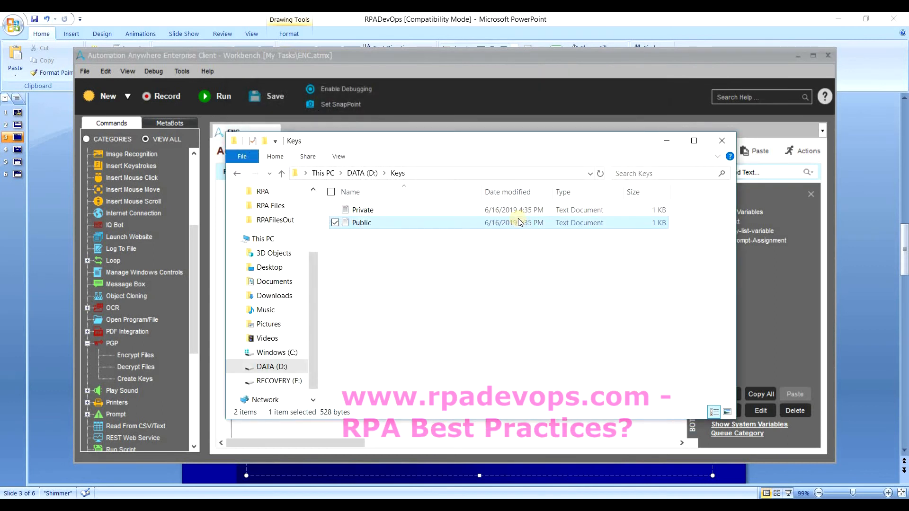
{"action": "left_click", "coordinate": [519, 211]}
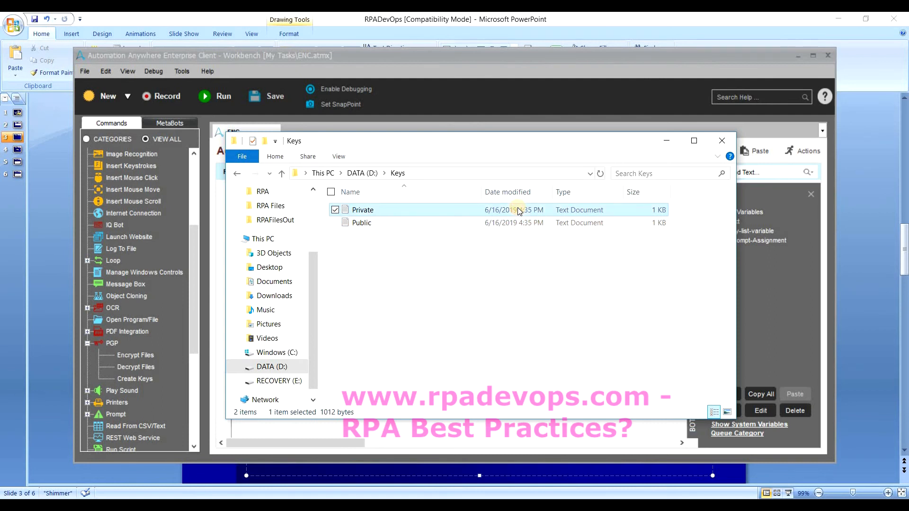
Reopen Create Keys and insert a variable as the key password using F2.
{"action": "left_click", "coordinate": [666, 142]}
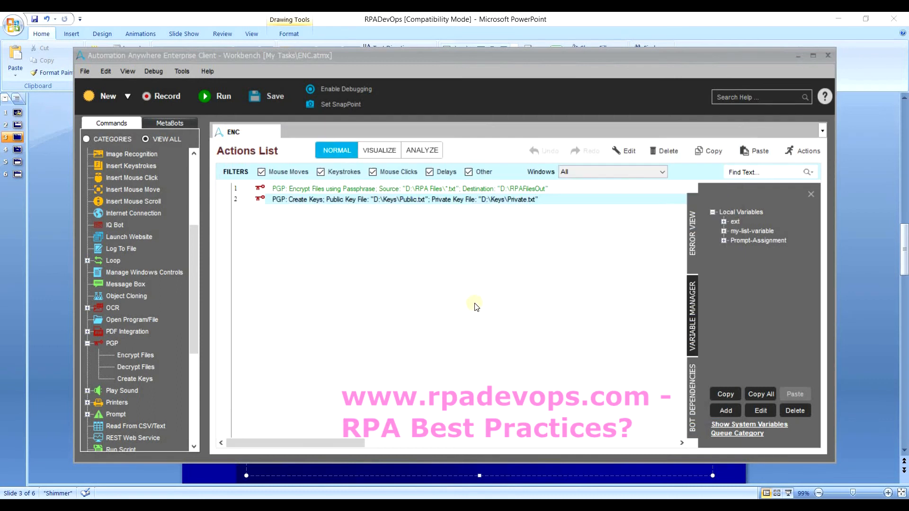
{"action": "double_click", "coordinate": [390, 198]}
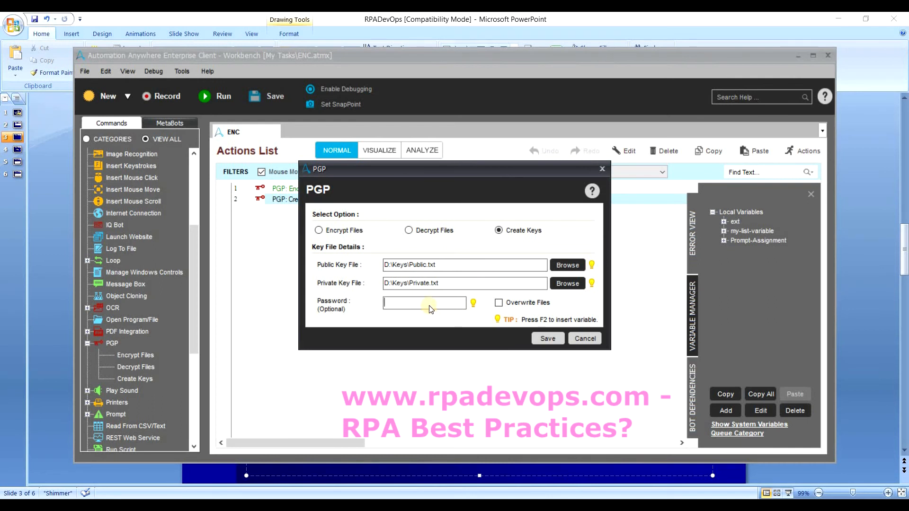
{"action": "key", "text": "F2"}
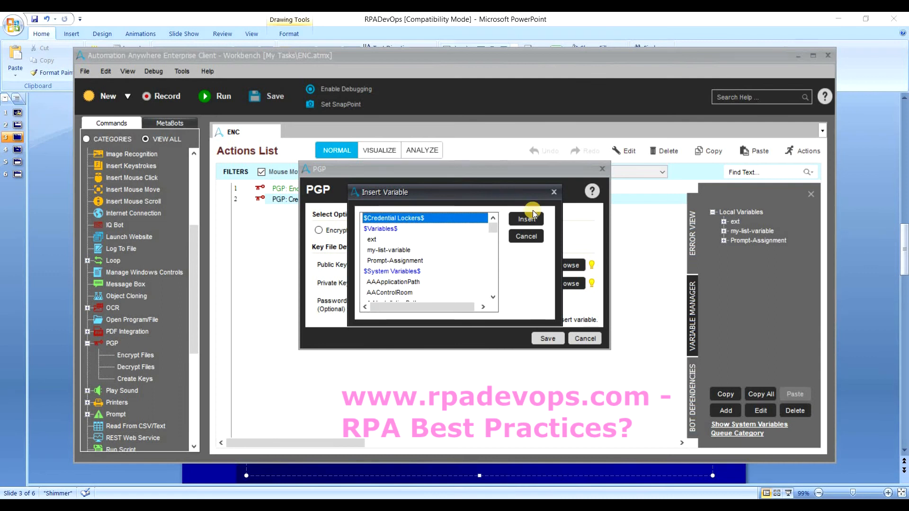
{"action": "left_click", "coordinate": [553, 191]}
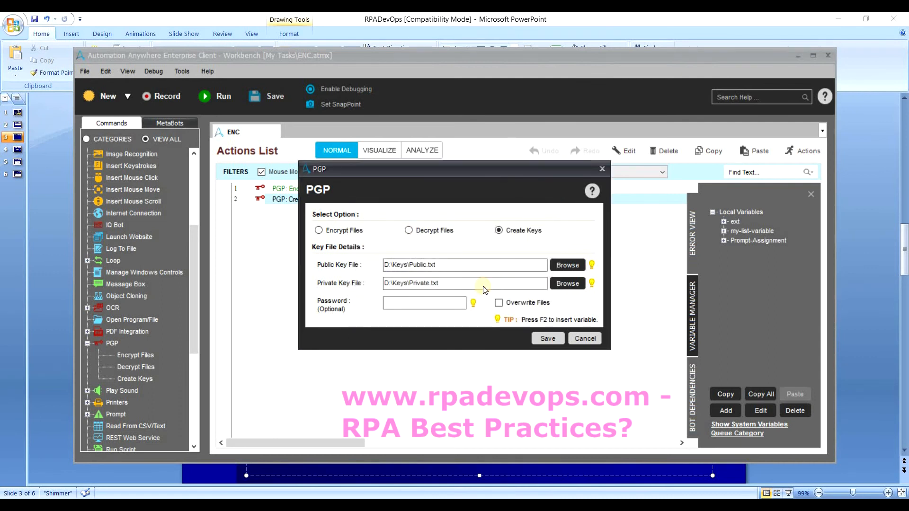
{"action": "key", "text": "F2"}
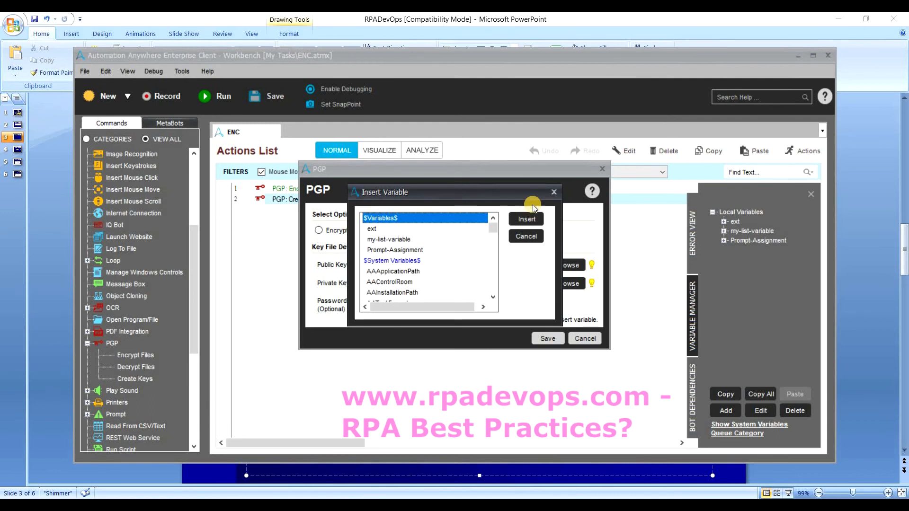
{"action": "left_click", "coordinate": [526, 218]}
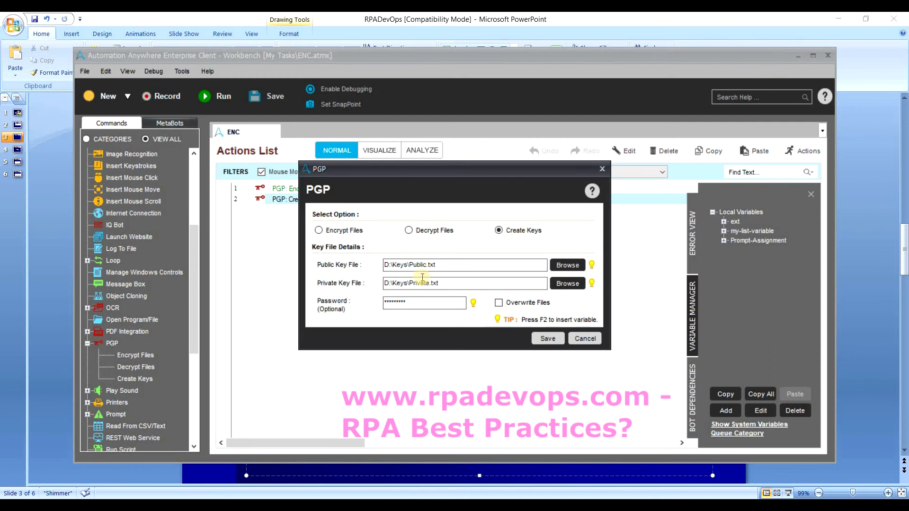
Enable Overwrite Files, save the Create Keys action, and run the ENC task.
{"action": "left_click", "coordinate": [500, 303]}
{"action": "left_click", "coordinate": [546, 339]}
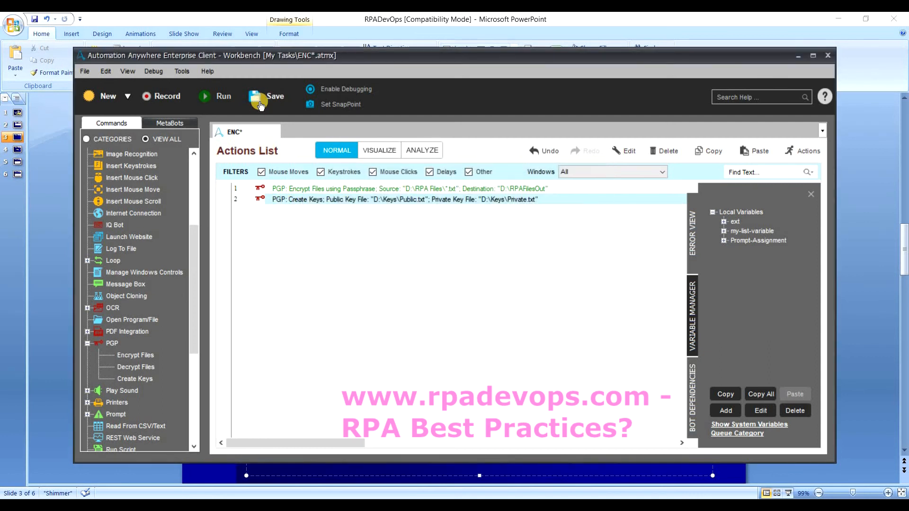
{"action": "left_click", "coordinate": [205, 102]}
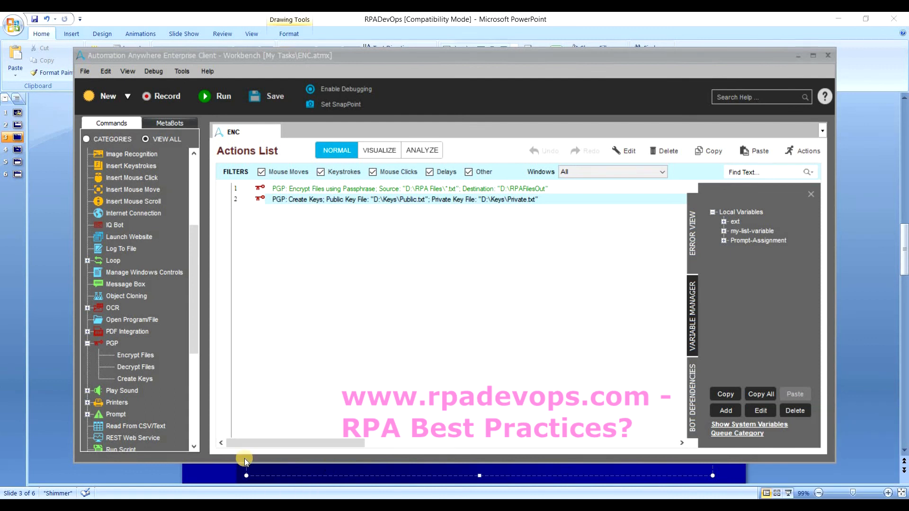
Check the key files in the Keys folder and briefly open the Create Keys action.
{"action": "left_click", "coordinate": [244, 459]}
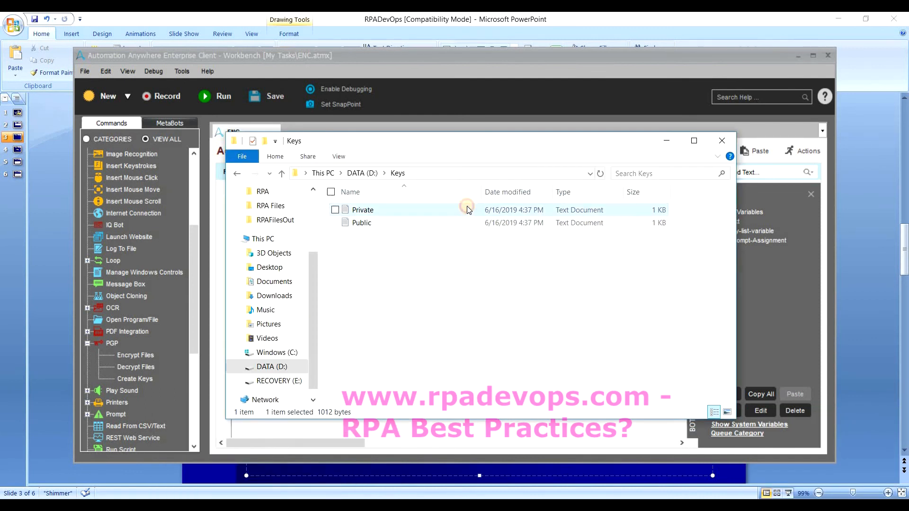
{"action": "left_click", "coordinate": [467, 221]}
{"action": "left_click", "coordinate": [467, 206]}
{"action": "left_click", "coordinate": [661, 143]}
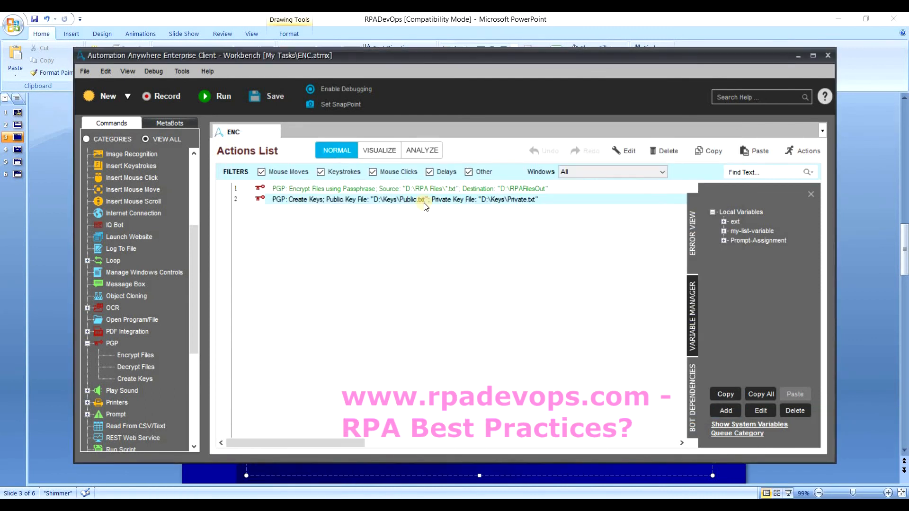
{"action": "double_click", "coordinate": [418, 198]}
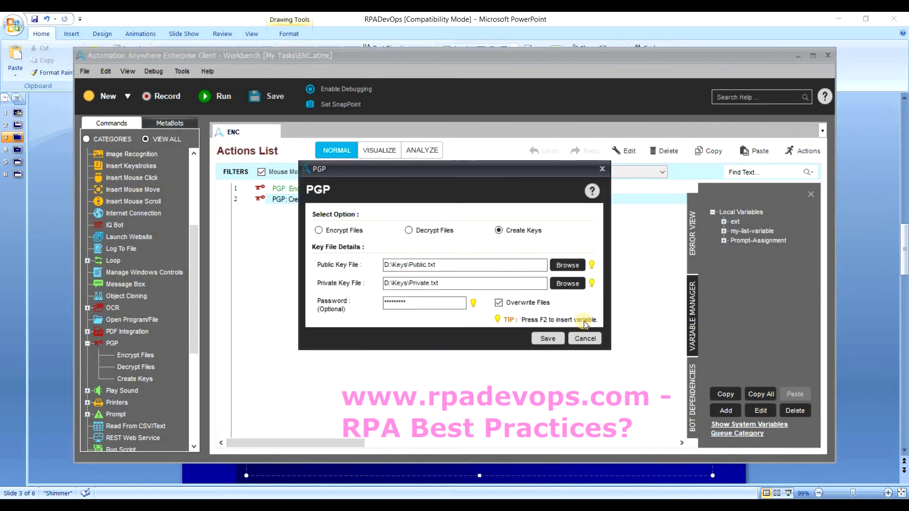
{"action": "left_click", "coordinate": [585, 337]}
{"action": "left_click", "coordinate": [408, 471]}
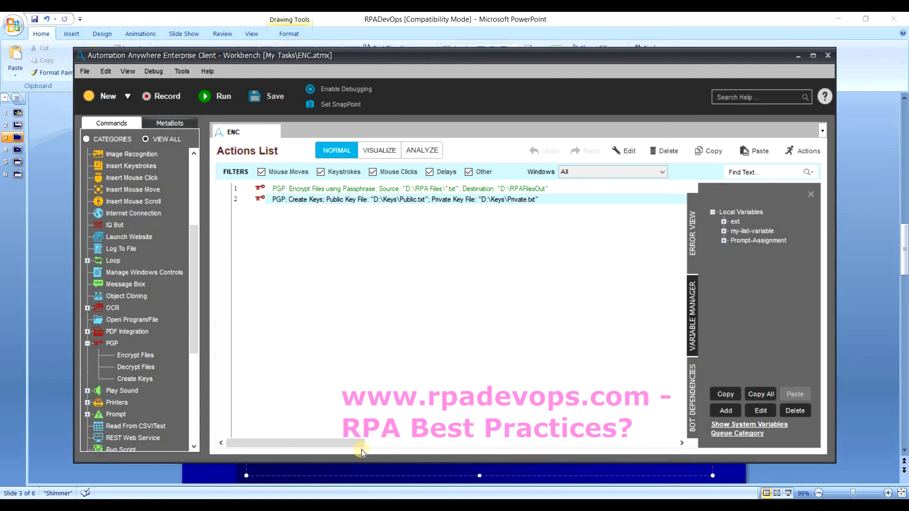
Remove .txt from both the Public and Private key file paths and save.
{"action": "double_click", "coordinate": [435, 202]}
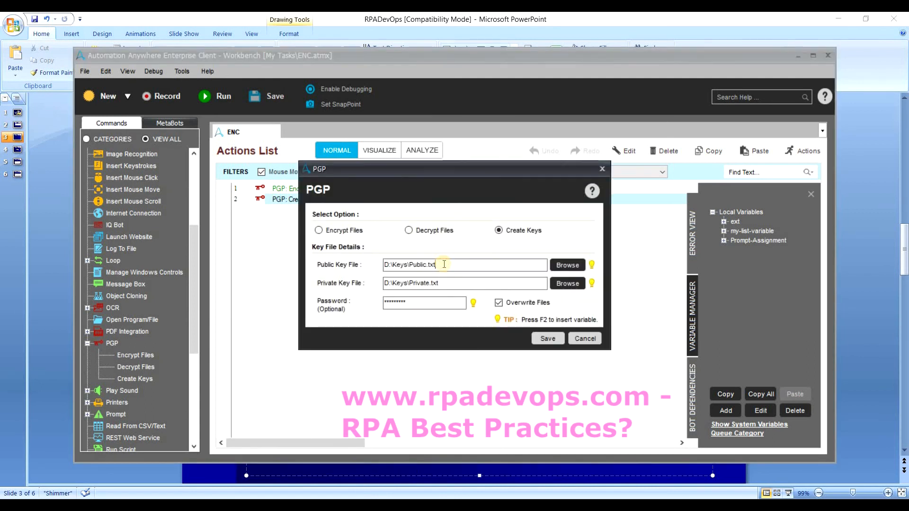
{"action": "left_click", "coordinate": [444, 264]}
{"action": "key", "text": "BackSpace"}
{"action": "key", "text": "BackSpace"}
{"action": "key", "text": "BackSpace"}
{"action": "key", "text": "BackSpace"}
{"action": "left_click", "coordinate": [457, 281]}
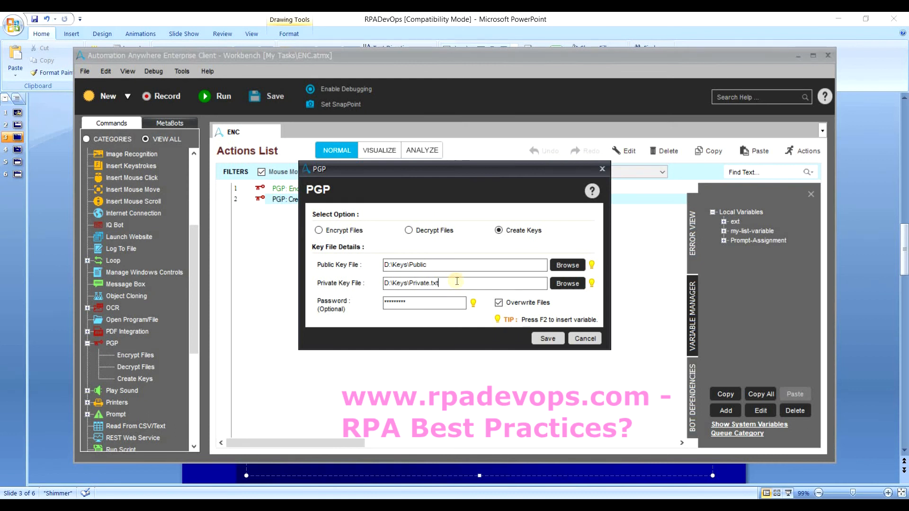
{"action": "key", "text": "BackSpace"}
{"action": "left_click", "coordinate": [539, 340]}
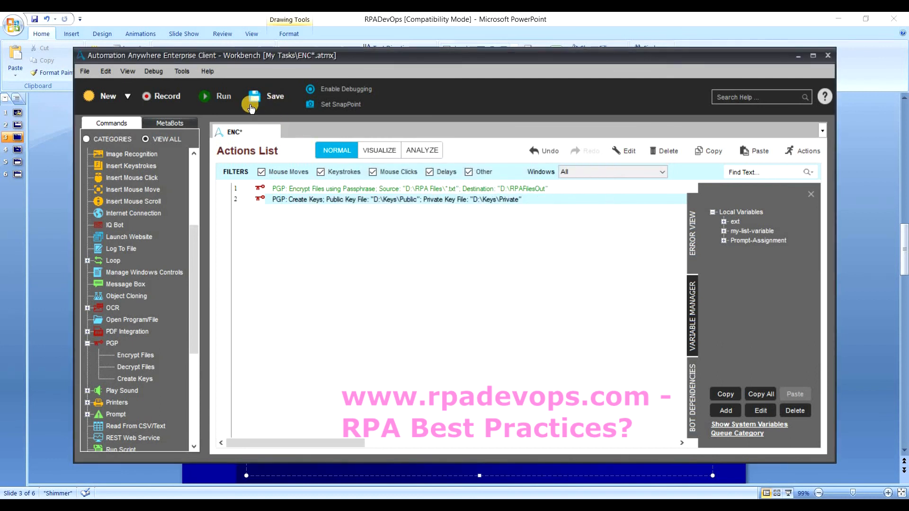
Rerun ENC, dismiss the 'Invalid public key file name found' error, and reopen Create Keys.
{"action": "left_click", "coordinate": [210, 99]}
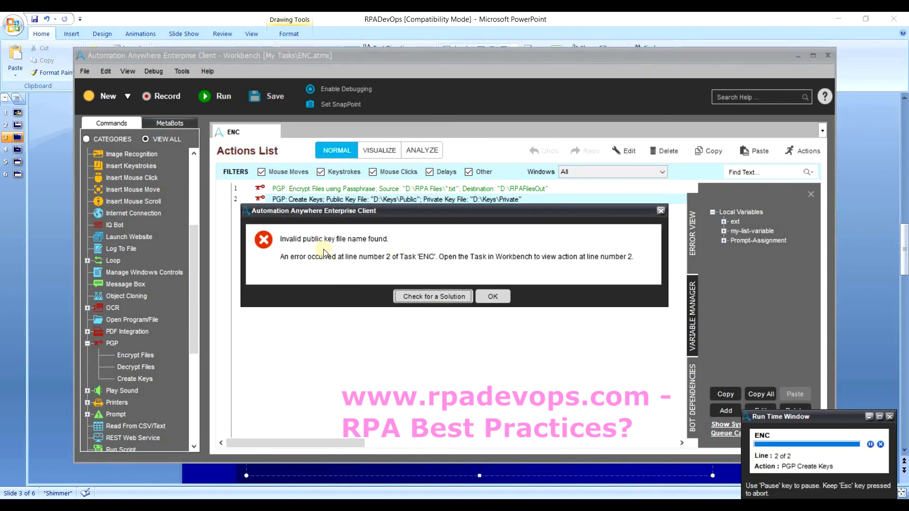
{"action": "left_click", "coordinate": [498, 298]}
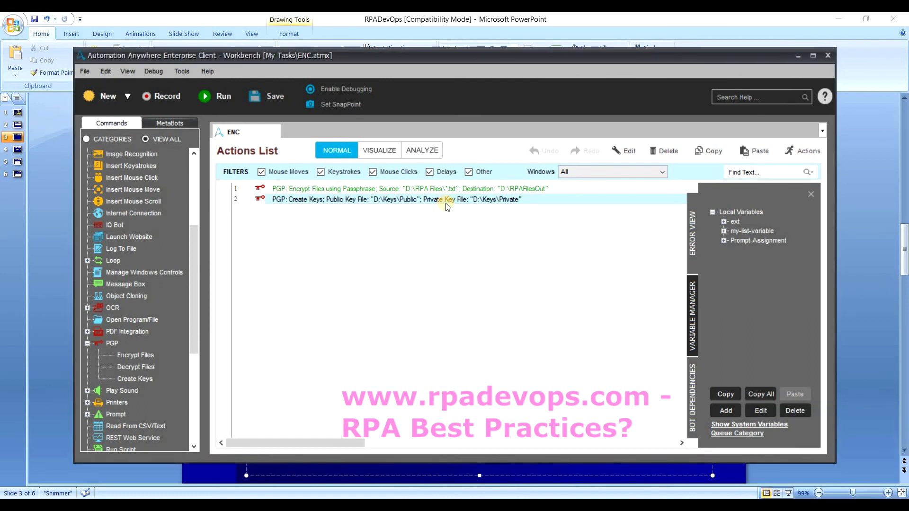
{"action": "double_click", "coordinate": [446, 201]}
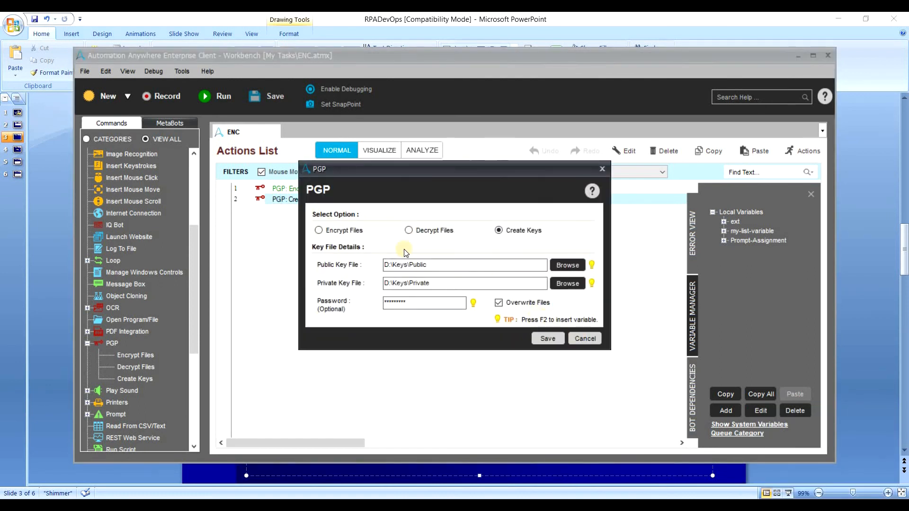
Switch the PGP action to Encrypt Files with Public/Private Keys using D:\Keys\Public.txt.
{"action": "left_click", "coordinate": [408, 230]}
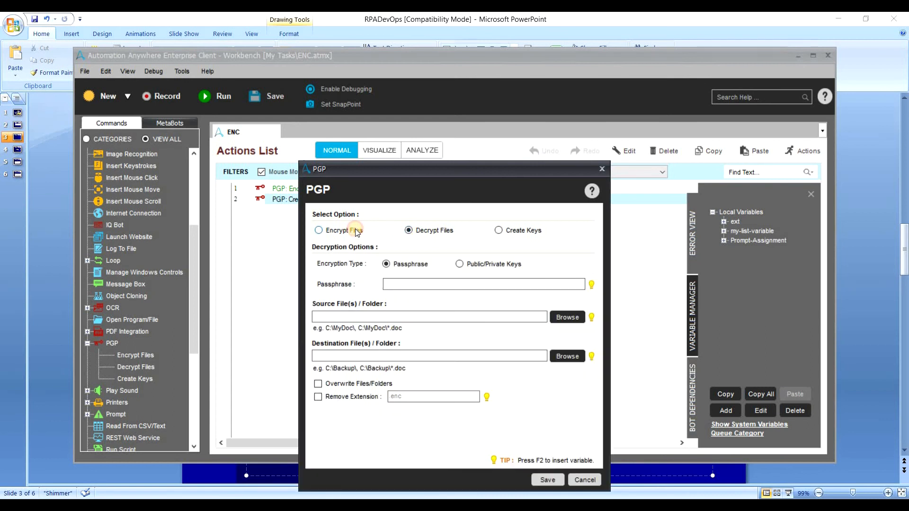
{"action": "left_click", "coordinate": [354, 231]}
{"action": "left_click_drag", "start_coordinate": [415, 169], "coordinate": [451, 88]}
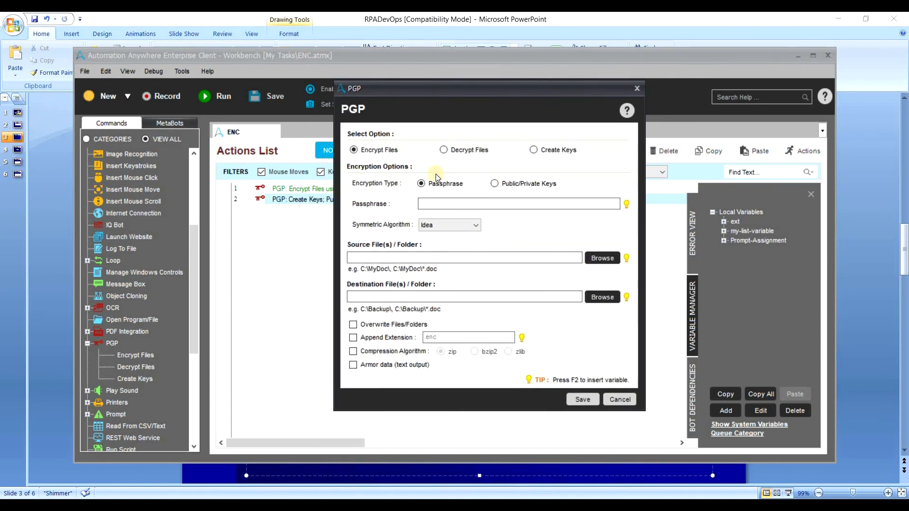
{"action": "left_click", "coordinate": [497, 184]}
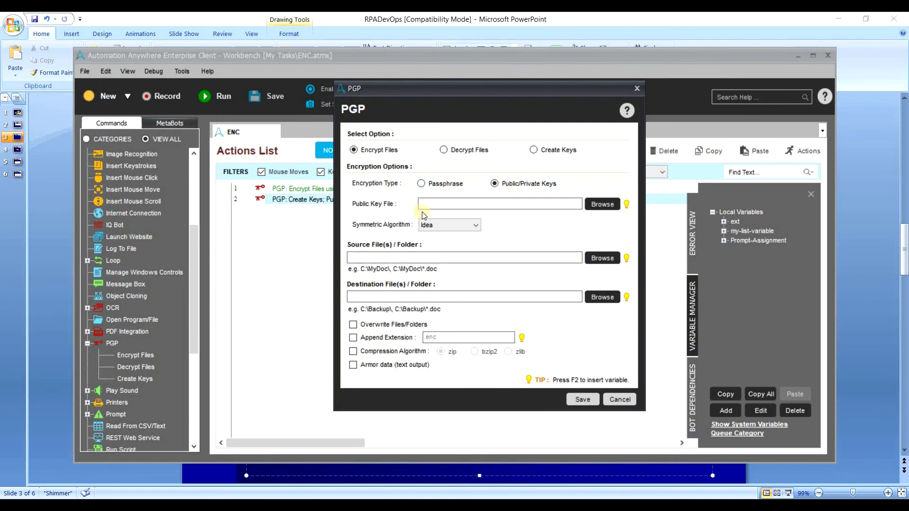
{"action": "left_click", "coordinate": [601, 204]}
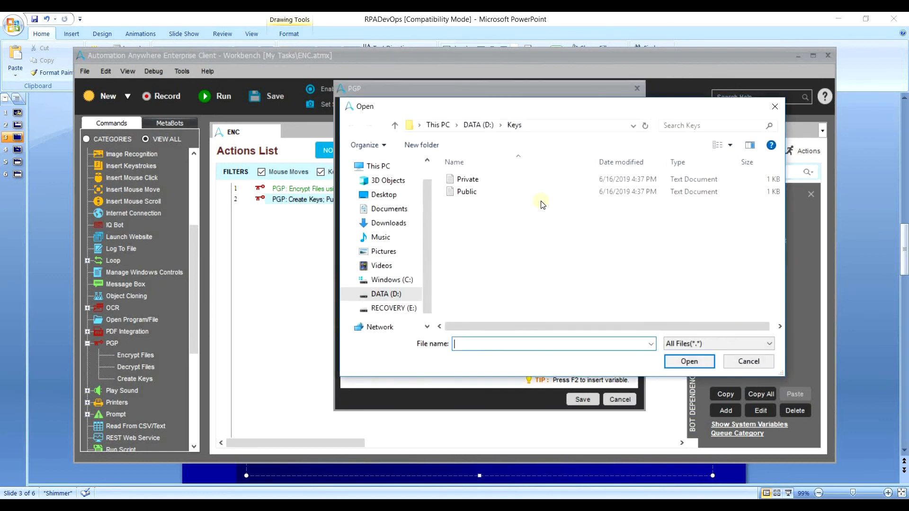
{"action": "left_click", "coordinate": [541, 191]}
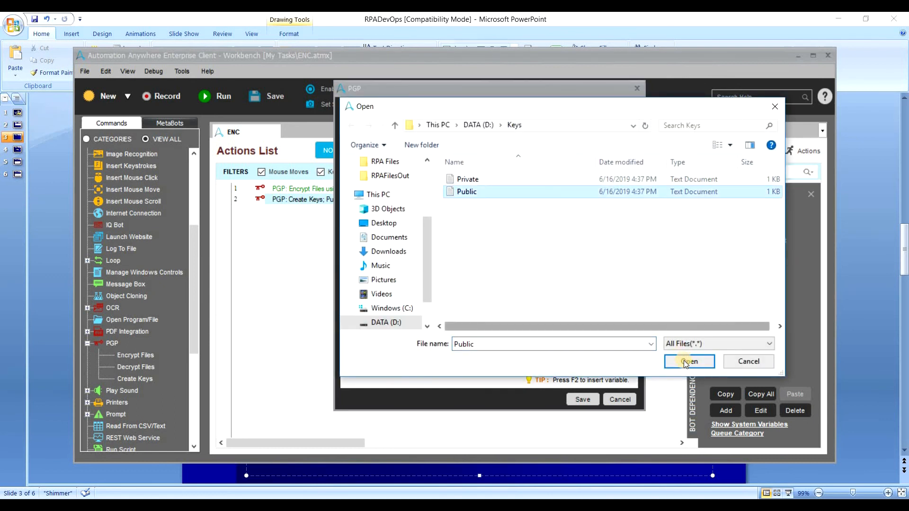
{"action": "left_click", "coordinate": [688, 361]}
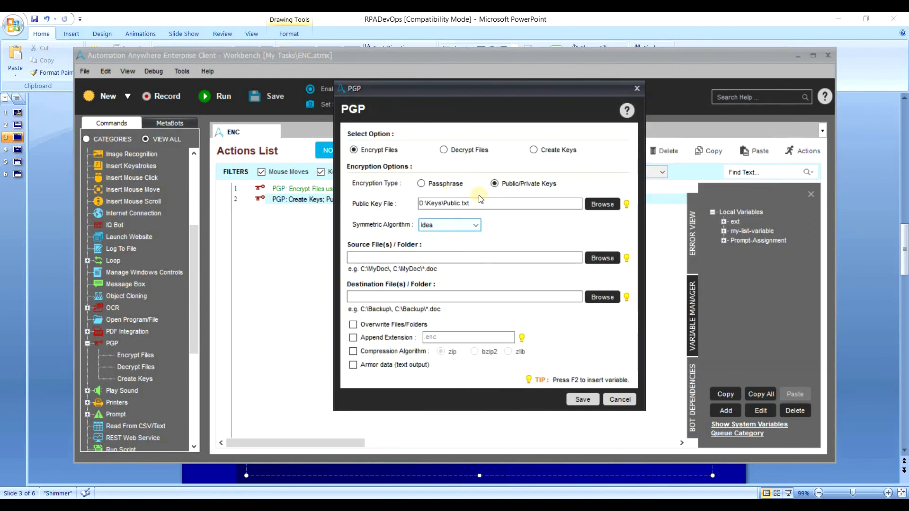
{"action": "double_click", "coordinate": [468, 203]}
Choose TripleDES as the symmetric algorithm and set the source to D:\RPA Files.
{"action": "left_click", "coordinate": [468, 226]}
{"action": "left_click", "coordinate": [457, 245]}
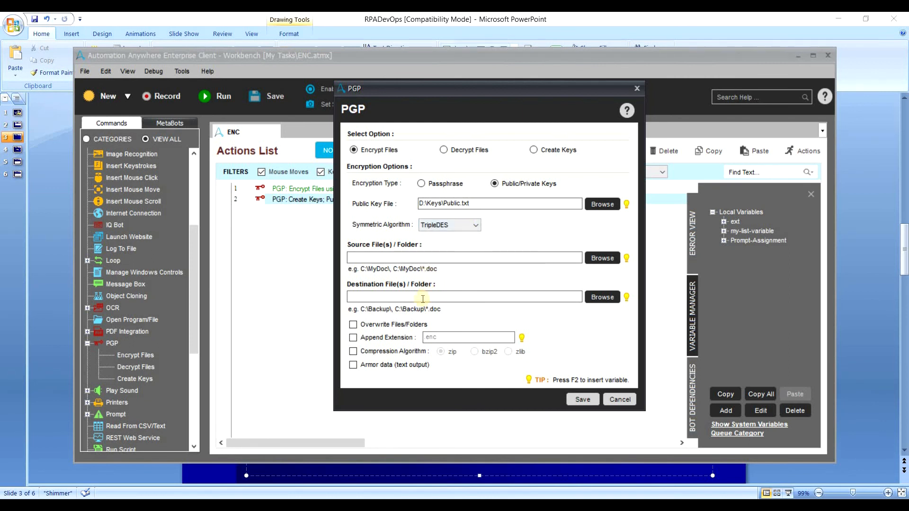
{"action": "left_click", "coordinate": [608, 258]}
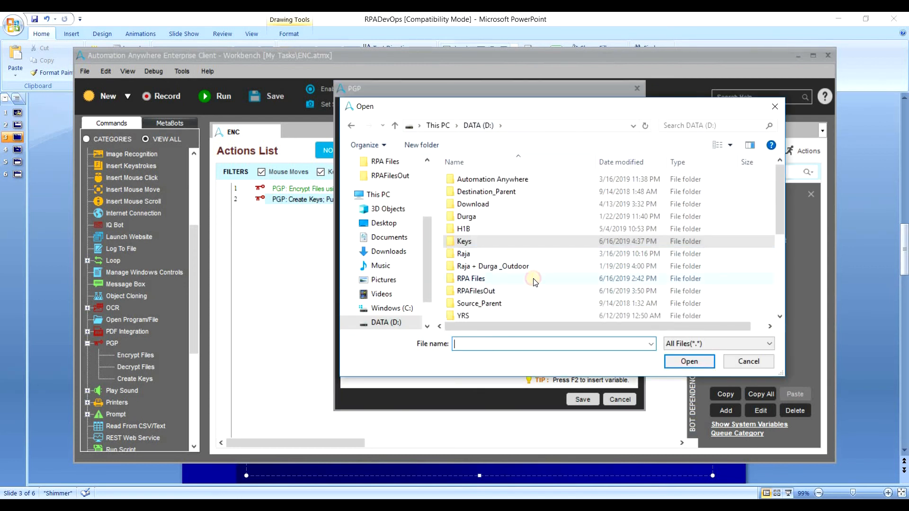
{"action": "double_click", "coordinate": [533, 284]}
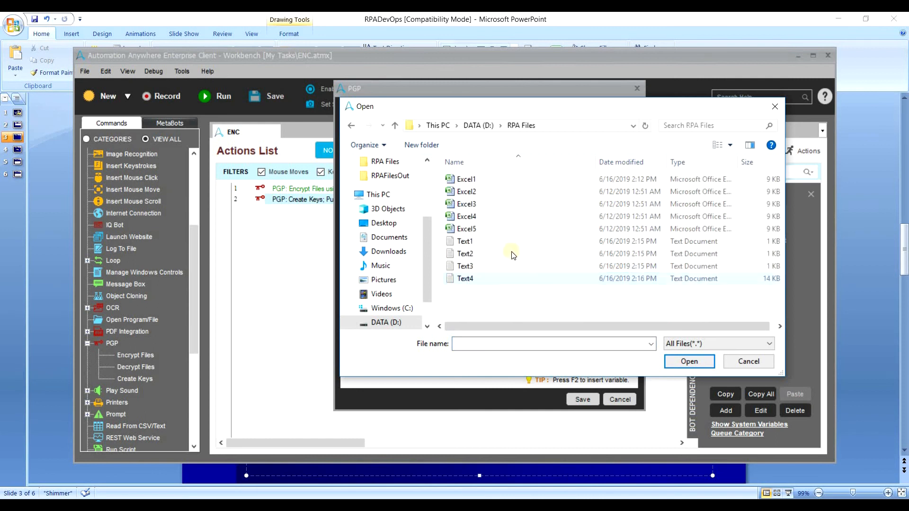
{"action": "left_click", "coordinate": [624, 280]}
{"action": "left_click", "coordinate": [682, 358]}
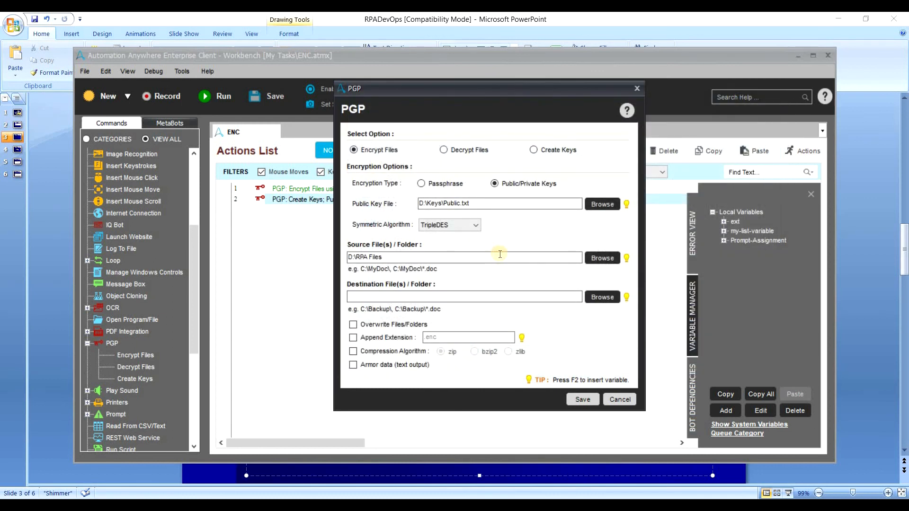
Set the encryption destination folder to D:\RPAFilesOut.
{"action": "type", "text": "\\"}
{"action": "left_click", "coordinate": [602, 297]}
{"action": "left_click_drag", "start_coordinate": [535, 240], "coordinate": [535, 274]}
{"action": "scroll", "coordinate": [389, 245], "scroll_direction": "down", "scroll_amount": 1}
{"action": "double_click", "coordinate": [397, 253]}
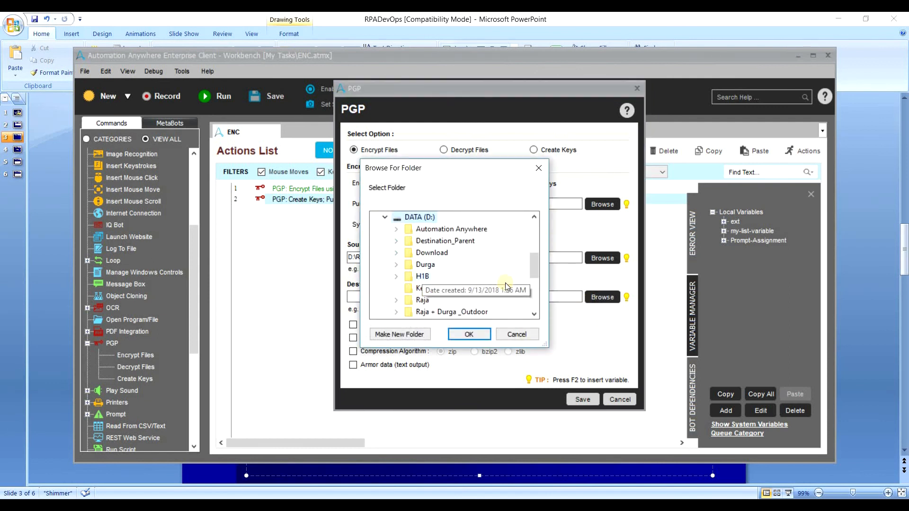
{"action": "left_click_drag", "start_coordinate": [537, 267], "coordinate": [536, 292]}
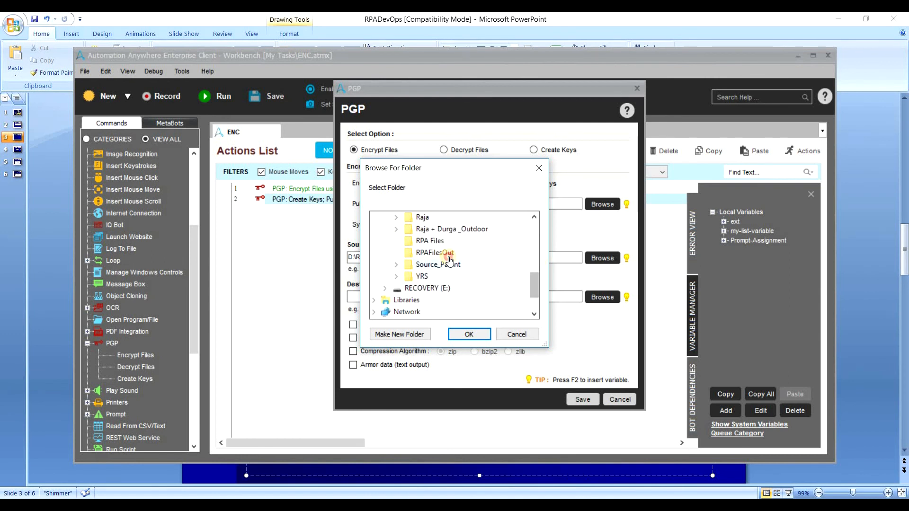
{"action": "left_click", "coordinate": [435, 252]}
{"action": "left_click", "coordinate": [468, 333]}
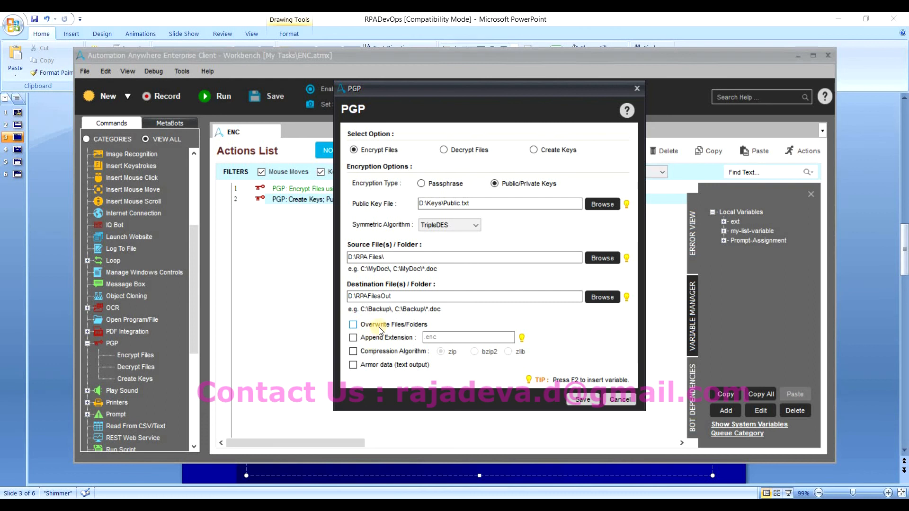
Enable overwrite, the .enc extension, zip compression and armored output.
{"action": "left_click", "coordinate": [379, 330]}
{"action": "left_click", "coordinate": [382, 337]}
{"action": "left_click", "coordinate": [391, 352]}
{"action": "left_click", "coordinate": [388, 365]}
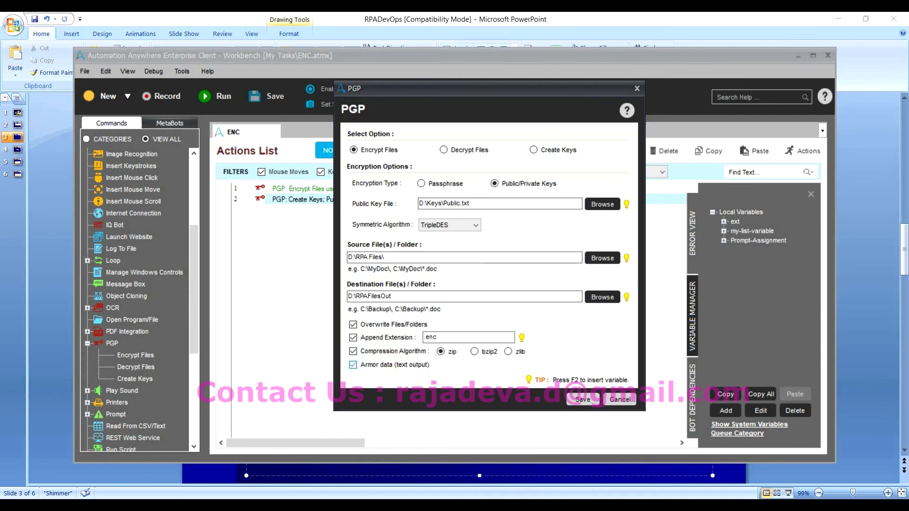
{"action": "left_click", "coordinate": [272, 504]}
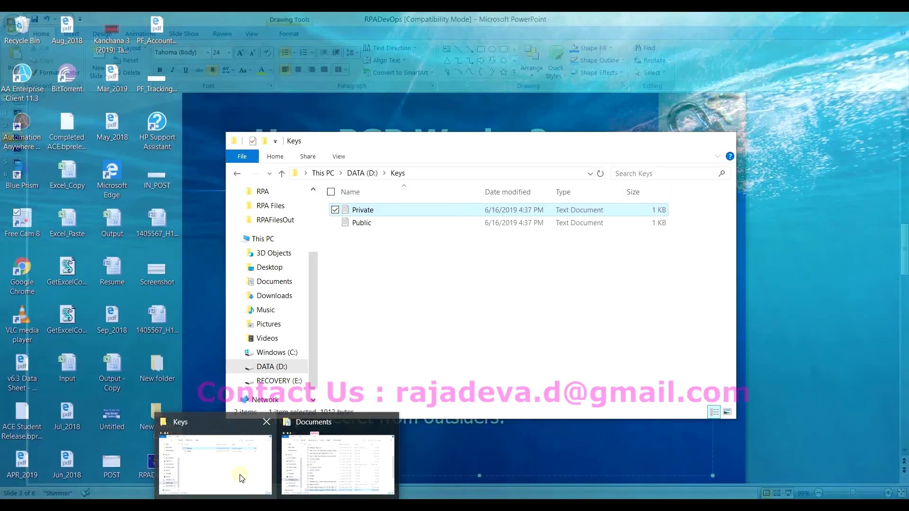
Bring the Keys Explorer window forward and open the empty D:\RPAFilesOut folder.
{"action": "left_click", "coordinate": [240, 477]}
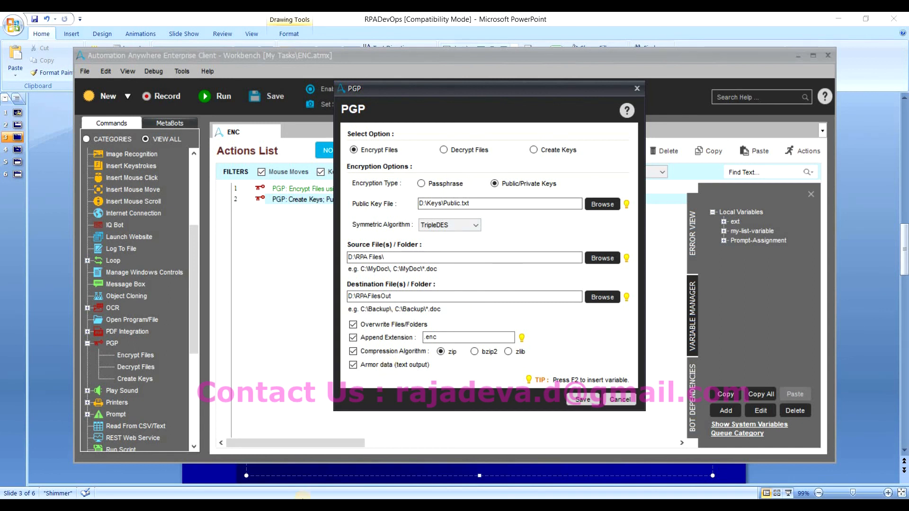
{"action": "mouse_move", "coordinate": [218, 496]}
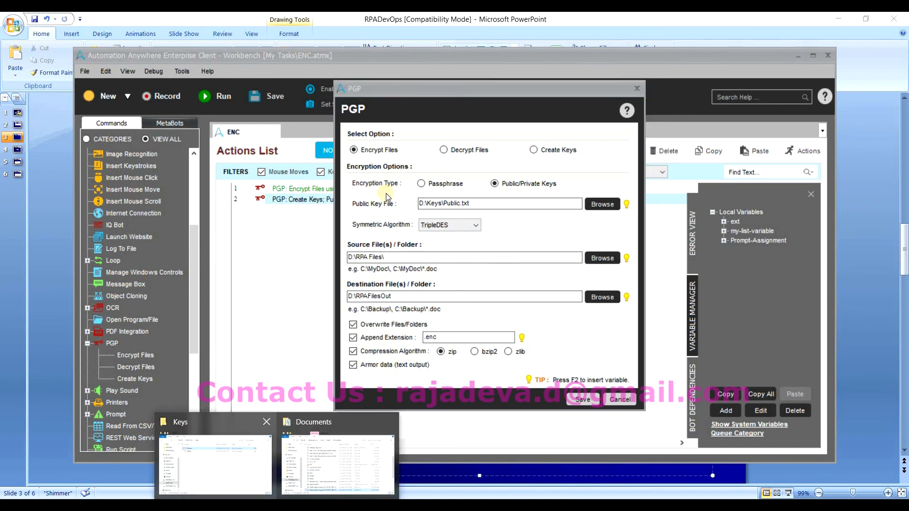
{"action": "left_click", "coordinate": [250, 475]}
{"action": "left_click", "coordinate": [370, 173]}
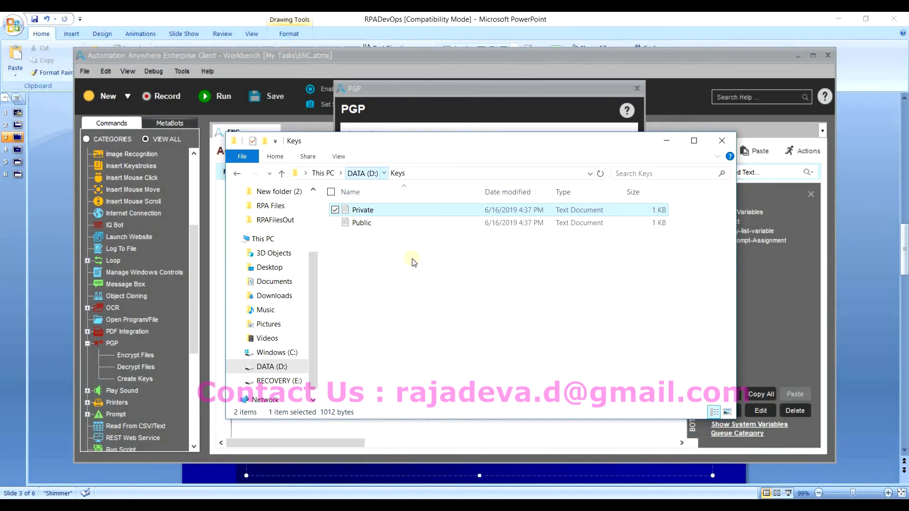
{"action": "double_click", "coordinate": [430, 329]}
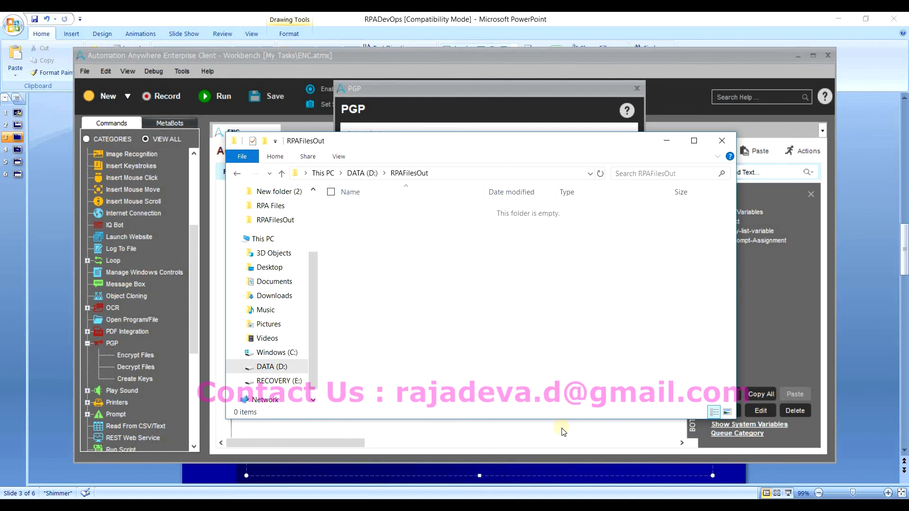
Save the PGP action and delete all eight files from RPAFilesOut\New folder.
{"action": "key", "text": "alt+Tab"}
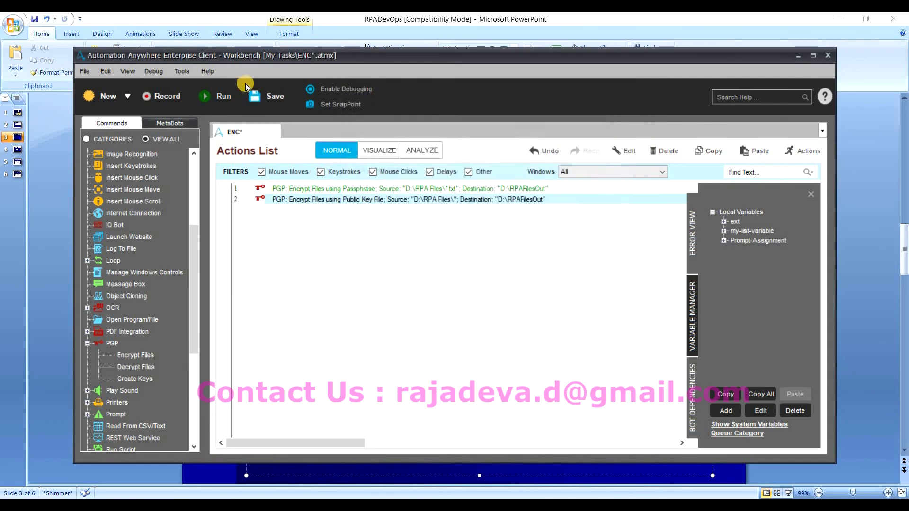
{"action": "left_click", "coordinate": [256, 99]}
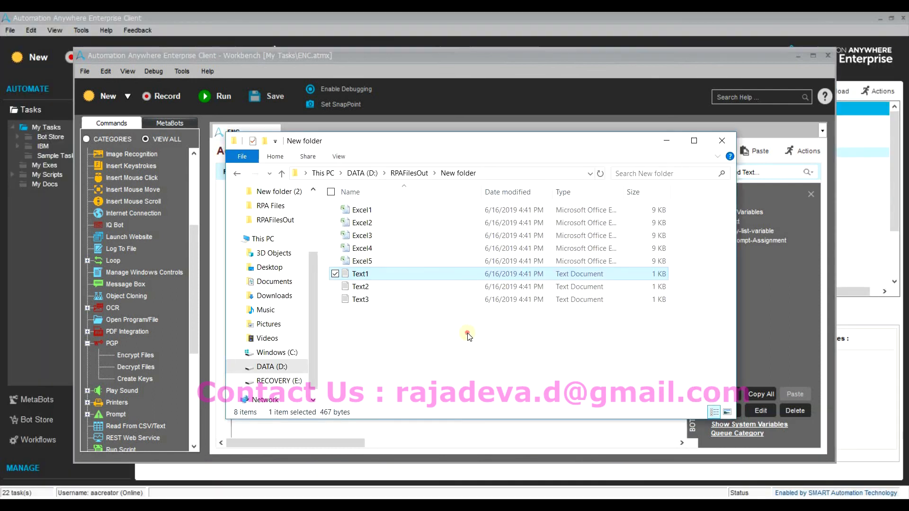
{"action": "key", "text": "ctrl+a"}
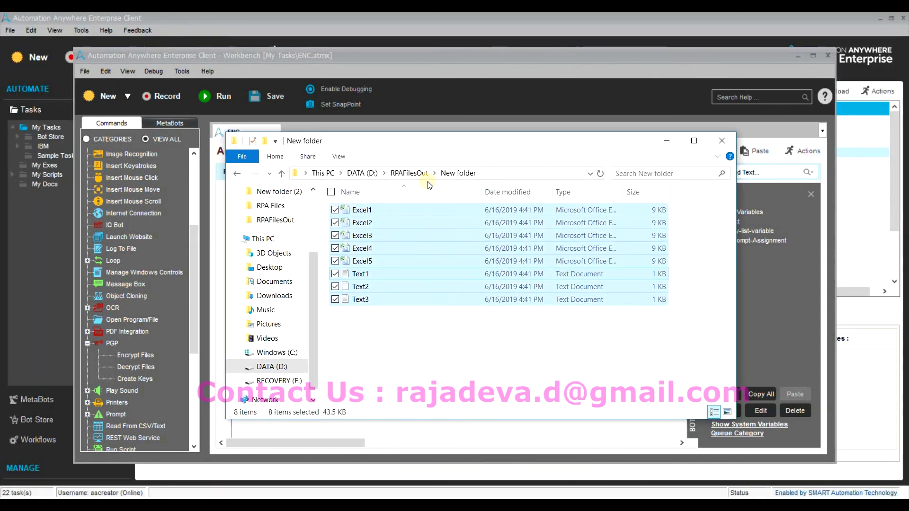
{"action": "key", "text": "Delete"}
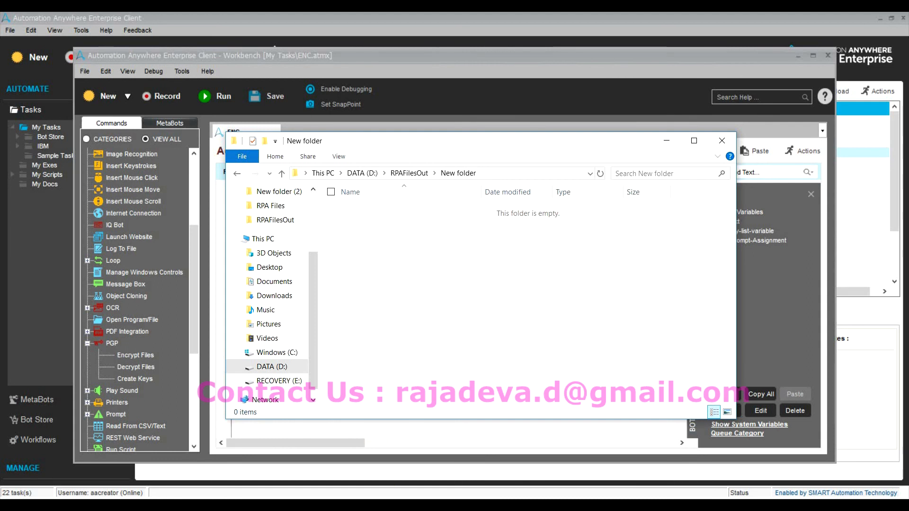
{"action": "key", "text": "alt+Tab"}
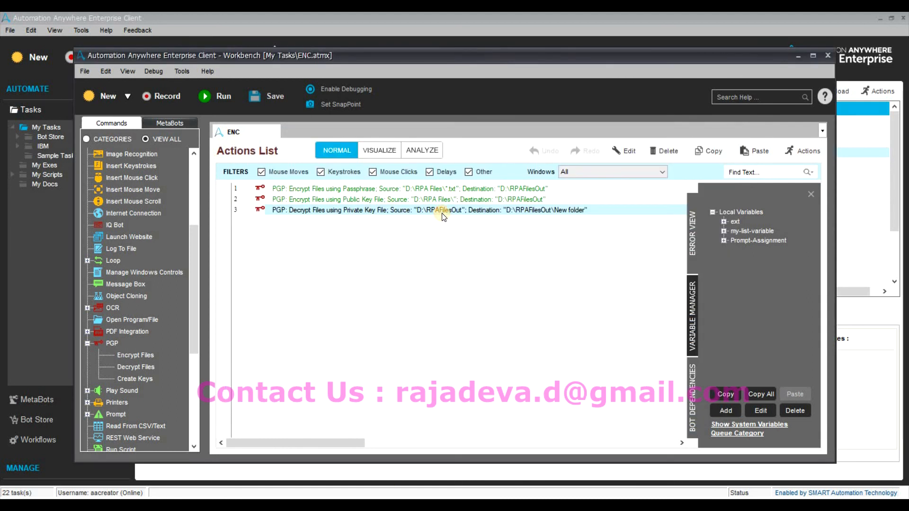
Enter the private key password in the decrypt action and save it.
{"action": "double_click", "coordinate": [436, 249]}
{"action": "left_click", "coordinate": [440, 237]}
{"action": "type", "text": "******"}
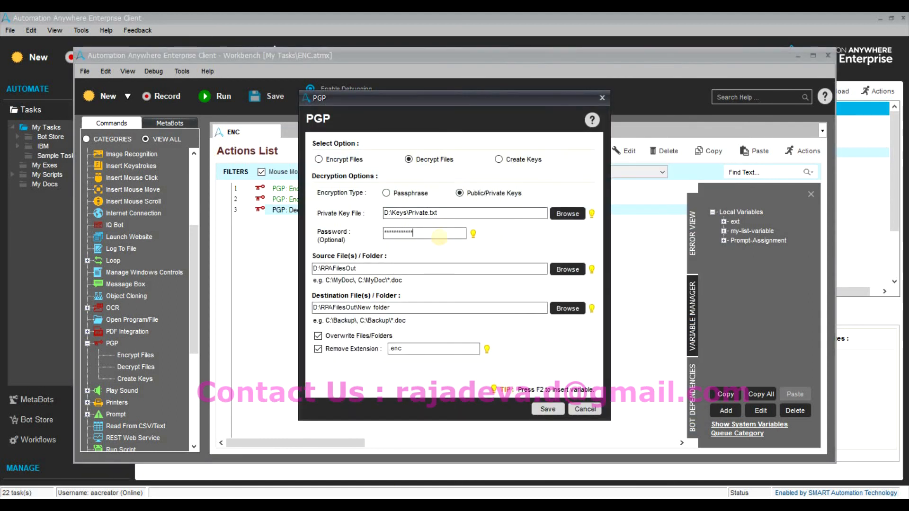
{"action": "left_click", "coordinate": [547, 409]}
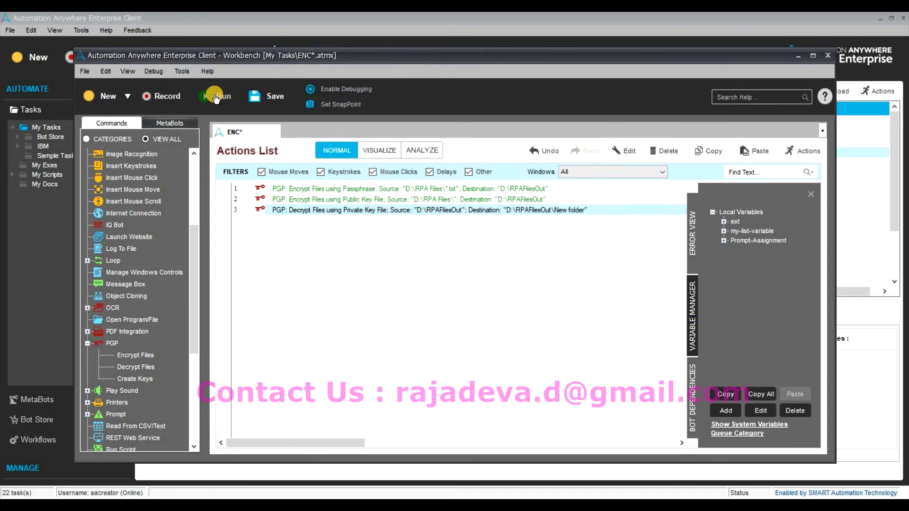
Run the ENC task and dismiss the Excel1.xlsx.enc decryption error.
{"action": "left_click", "coordinate": [213, 97]}
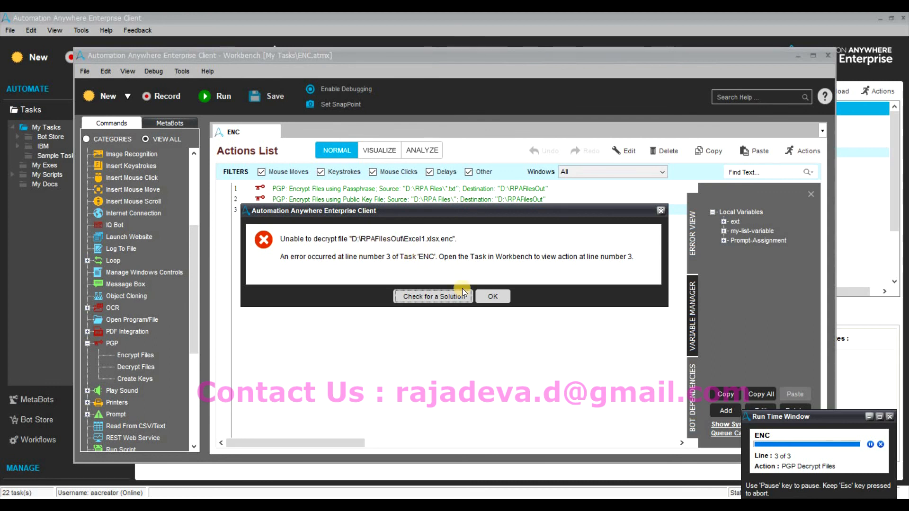
{"action": "left_click", "coordinate": [491, 299]}
{"action": "key", "text": "Return"}
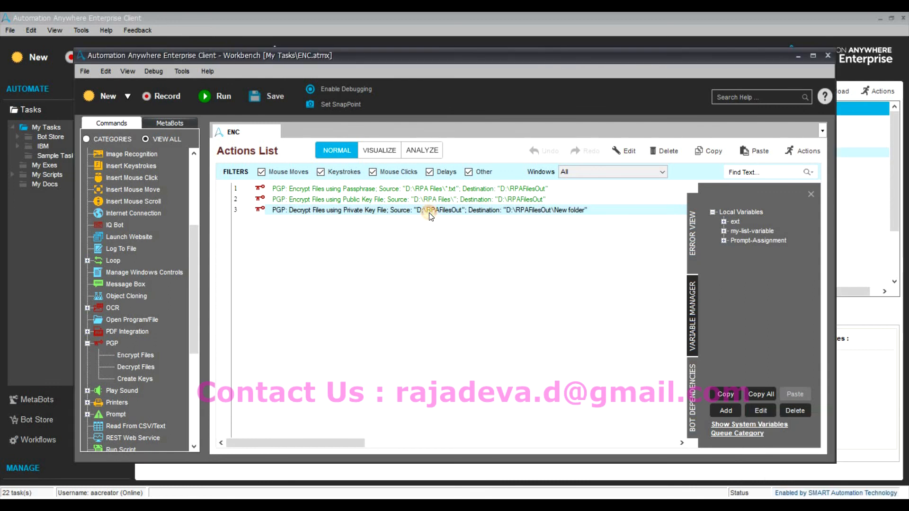
Review the Passphrase, Encrypt Files, Public/Private Keys and Create Keys options in the PGP action.
{"action": "double_click", "coordinate": [431, 209]}
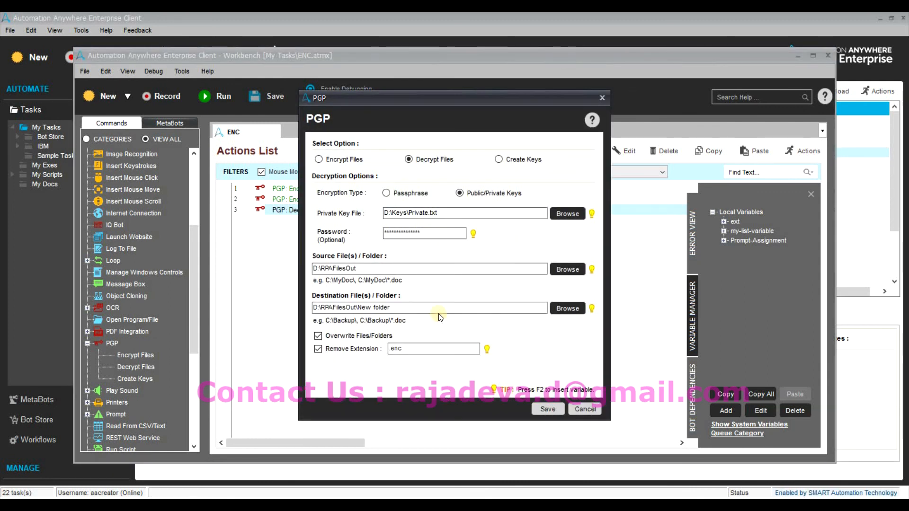
{"action": "left_click", "coordinate": [391, 194]}
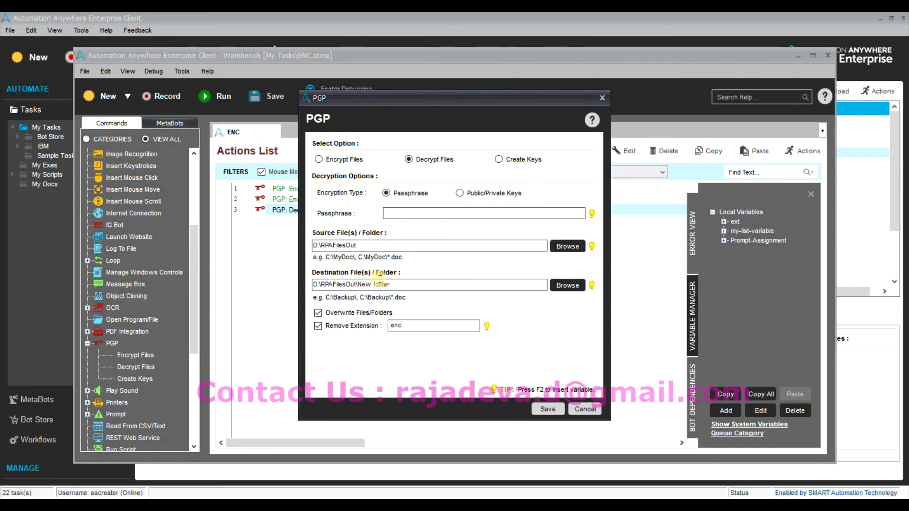
{"action": "left_click", "coordinate": [342, 160]}
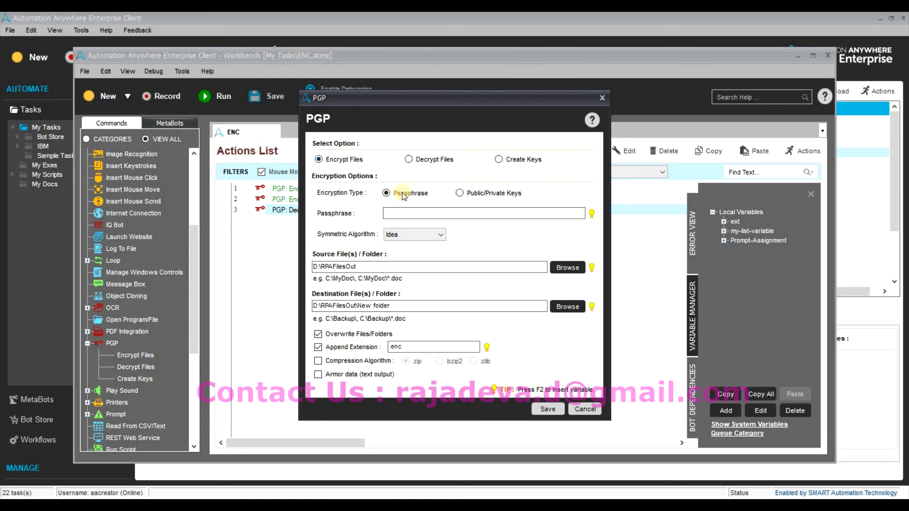
{"action": "left_click", "coordinate": [459, 194]}
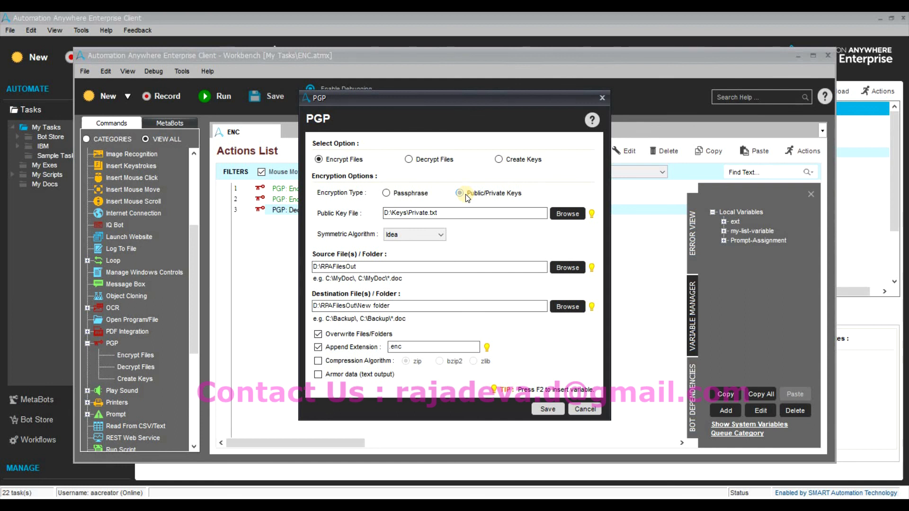
{"action": "left_click", "coordinate": [530, 164]}
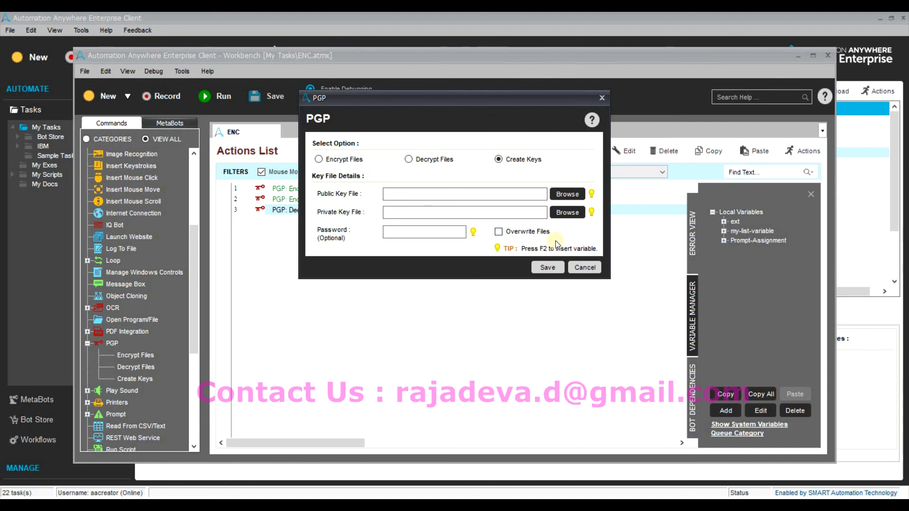
{"action": "left_click", "coordinate": [337, 161]}
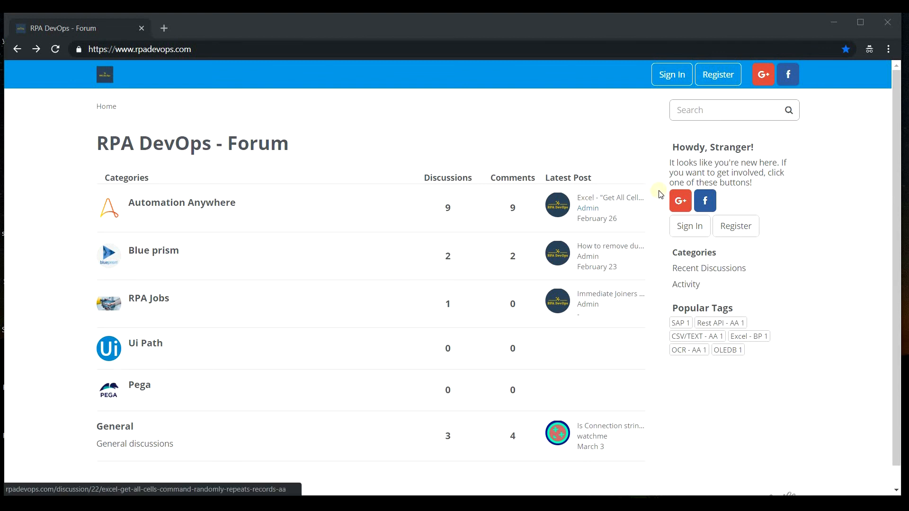
Try the forum's Google sign-in, Register page and SAP tag, returning home each time.
{"action": "left_click", "coordinate": [675, 204]}
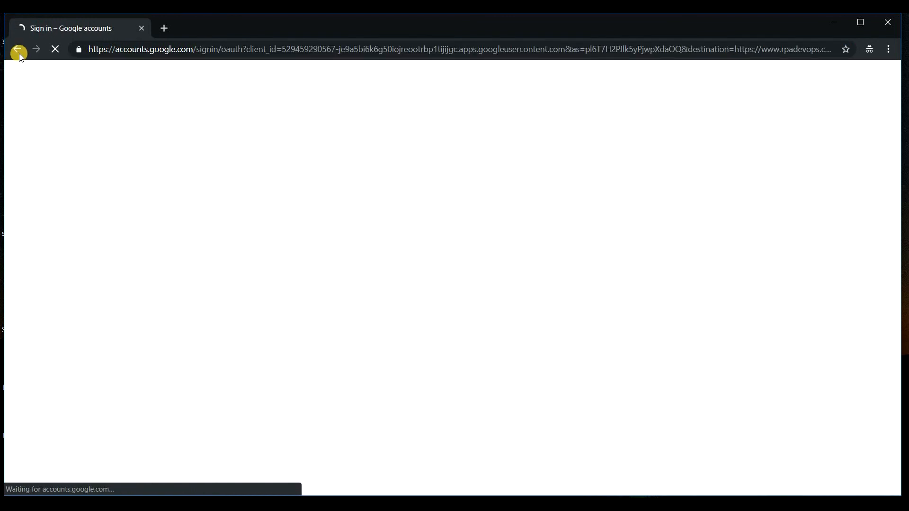
{"action": "key", "text": "alt+Left"}
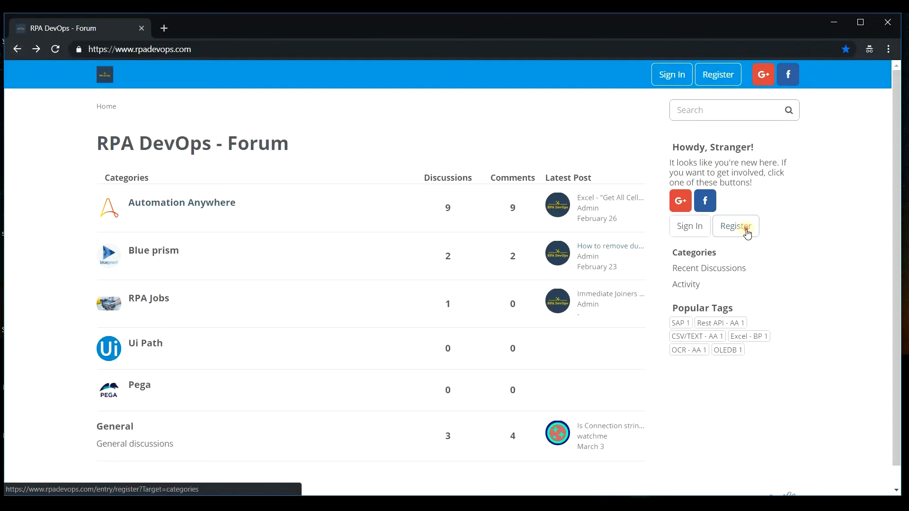
{"action": "left_click", "coordinate": [736, 226]}
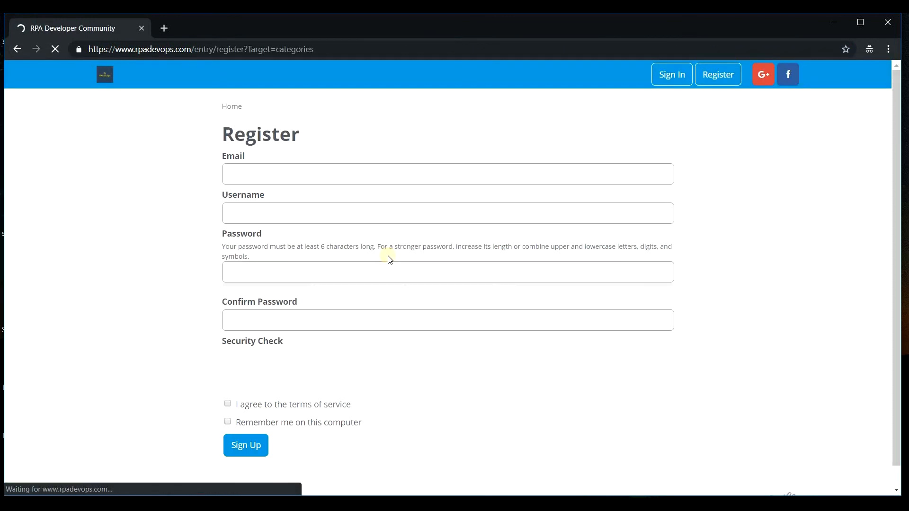
{"action": "left_click", "coordinate": [17, 49]}
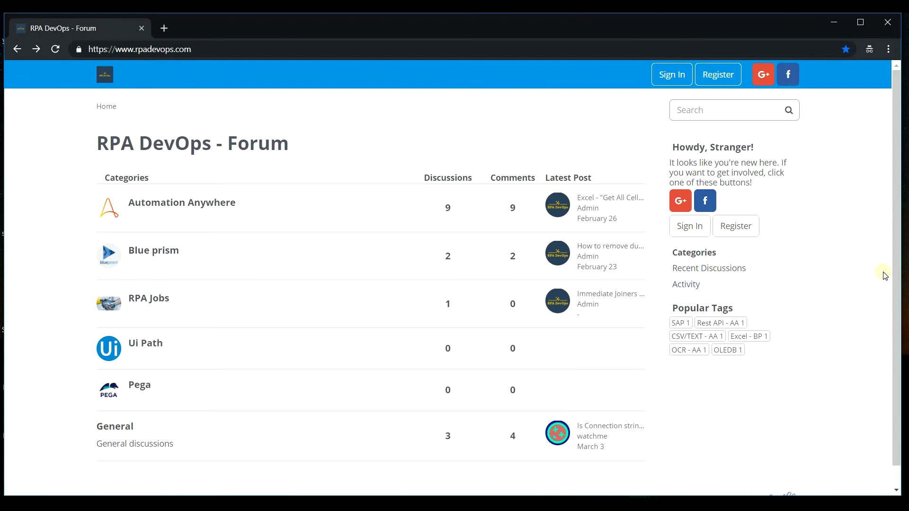
{"action": "left_click", "coordinate": [684, 329]}
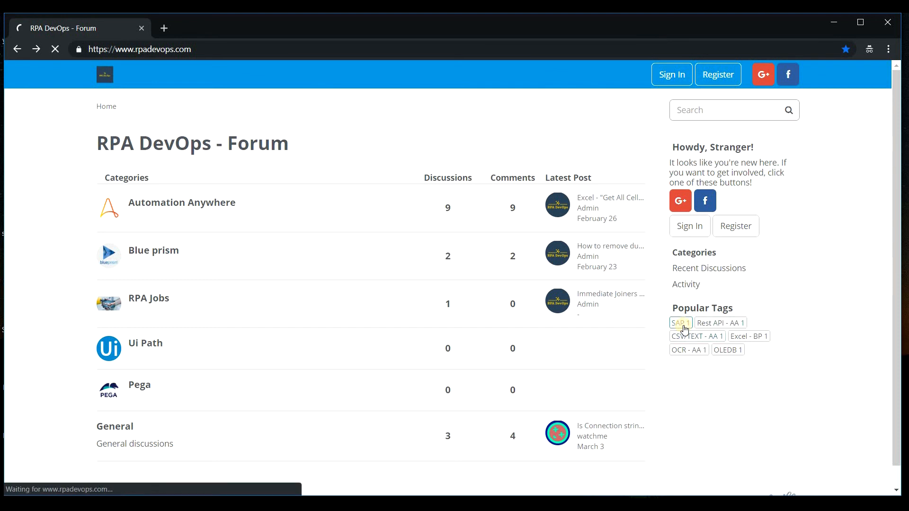
{"action": "left_click", "coordinate": [23, 54]}
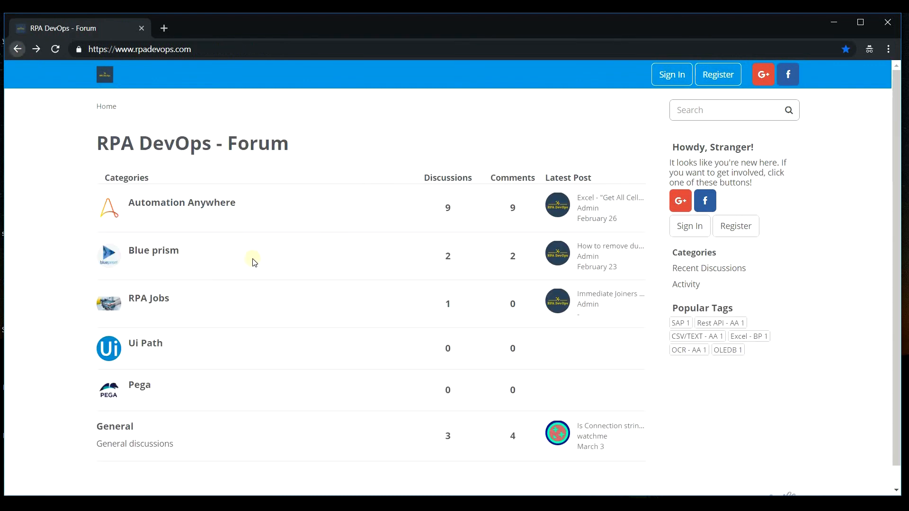
Open the Automation Anywhere category from the forum search.
{"action": "left_click", "coordinate": [733, 106]}
{"action": "left_click", "coordinate": [171, 207]}
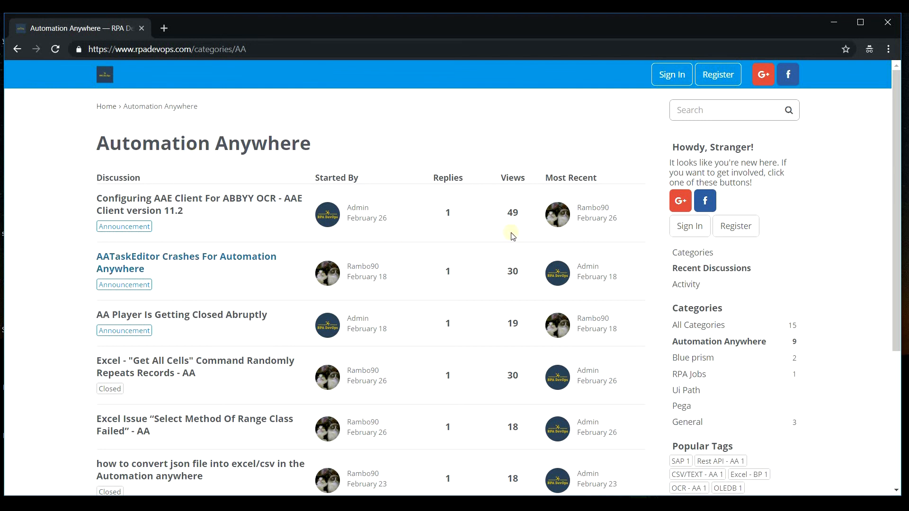
{"action": "left_click", "coordinate": [907, 251]}
{"action": "left_click", "coordinate": [819, 233]}
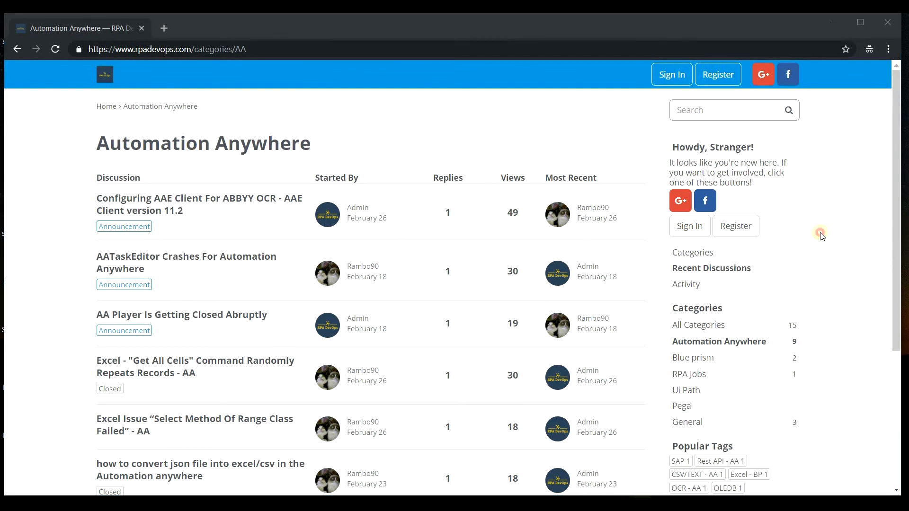